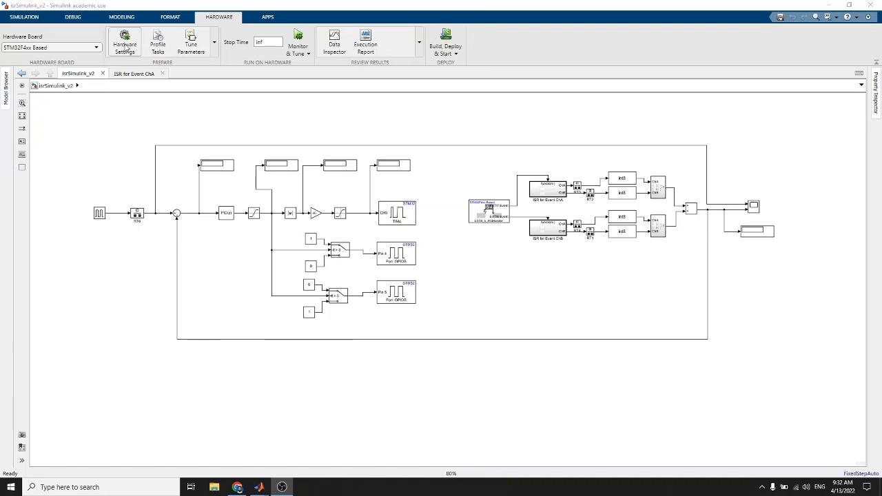
Open the model's hardware settings and choose STM32F4xx Based as the hardware board.
left_click(126, 47)
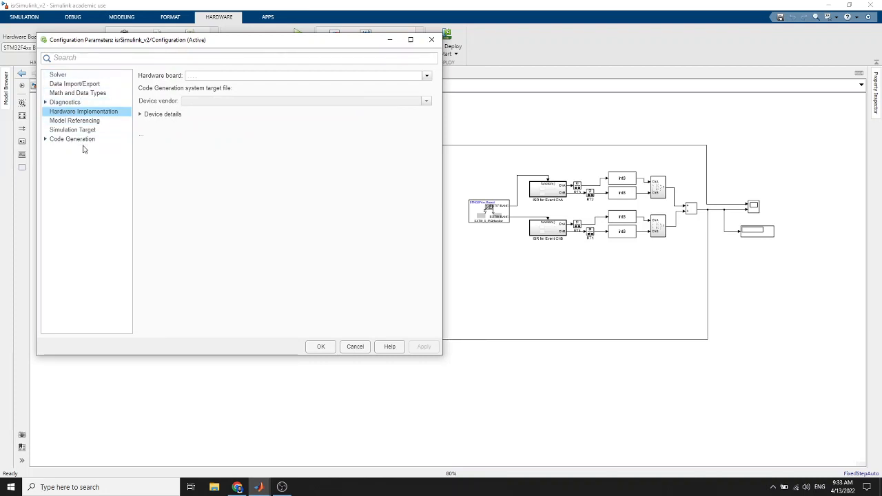
left_click(141, 116)
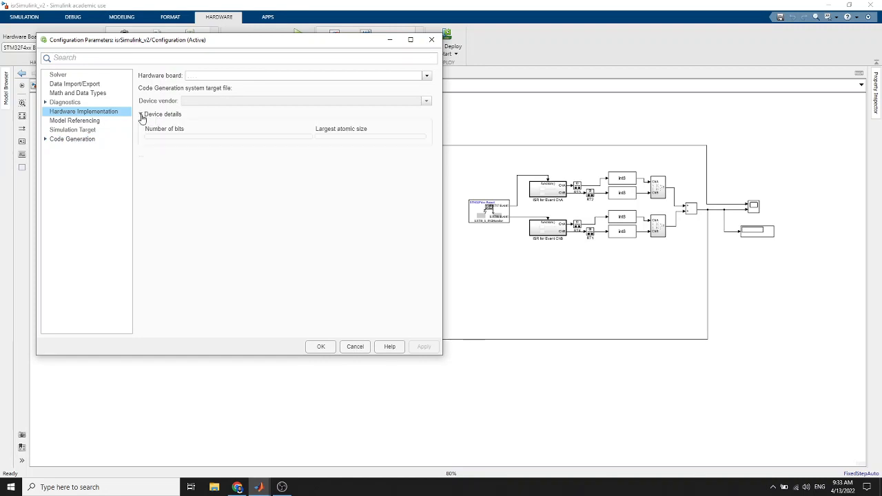
left_click(141, 115)
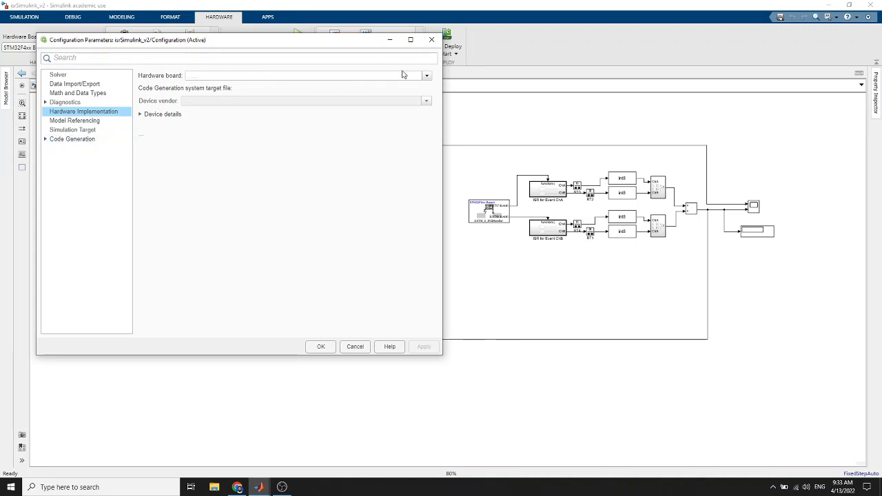
left_click(428, 77)
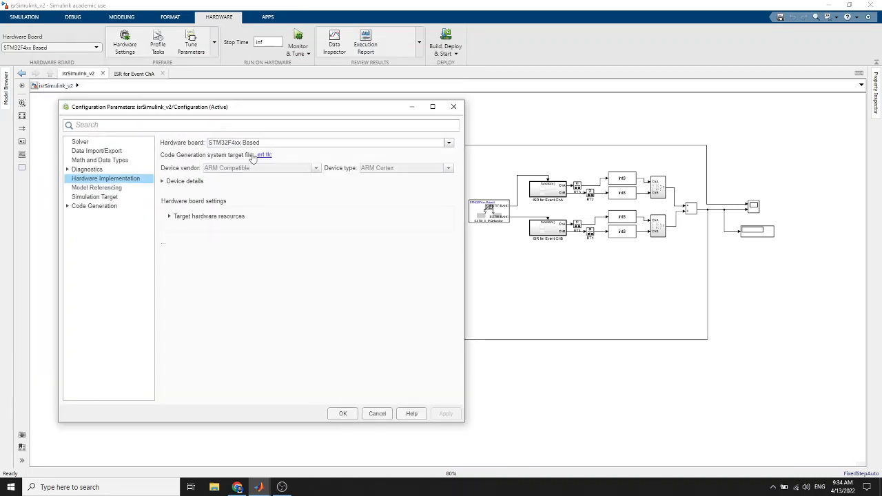
left_click(450, 143)
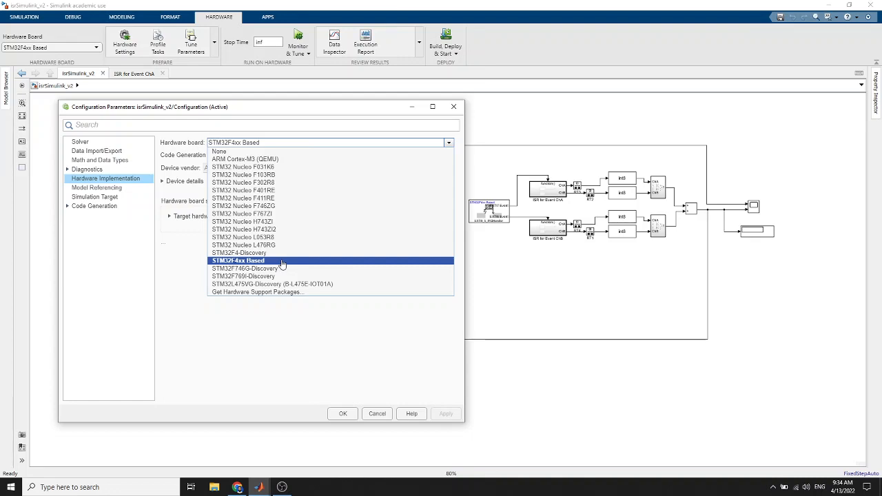
left_click(195, 262)
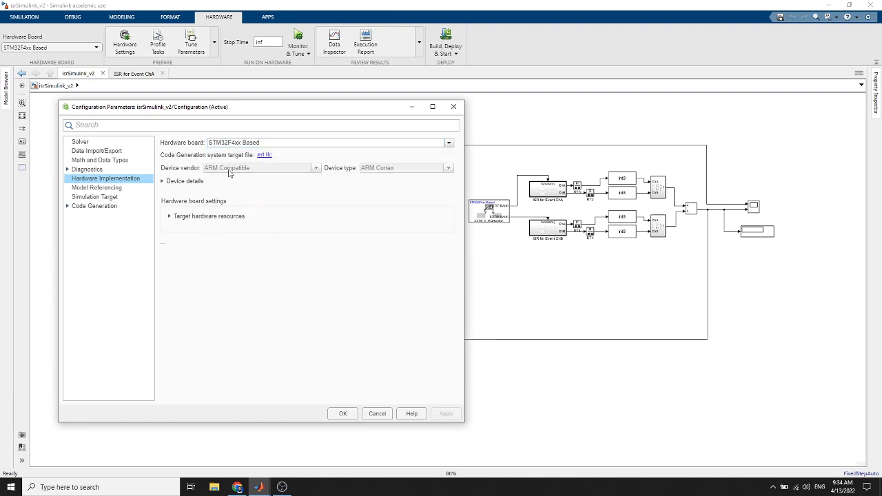
Check the device details, expand the target hardware resources and start creating a new STM32CubeMX project from the build options.
left_click(163, 182)
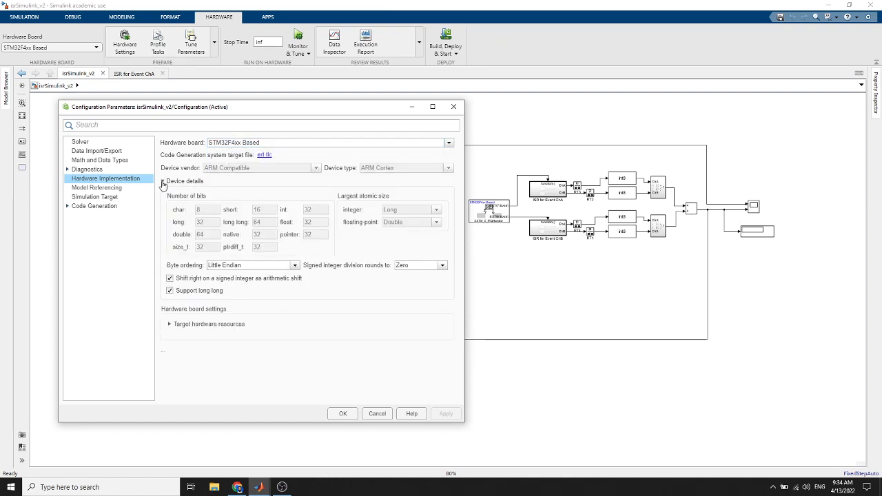
left_click(164, 182)
left_click(169, 217)
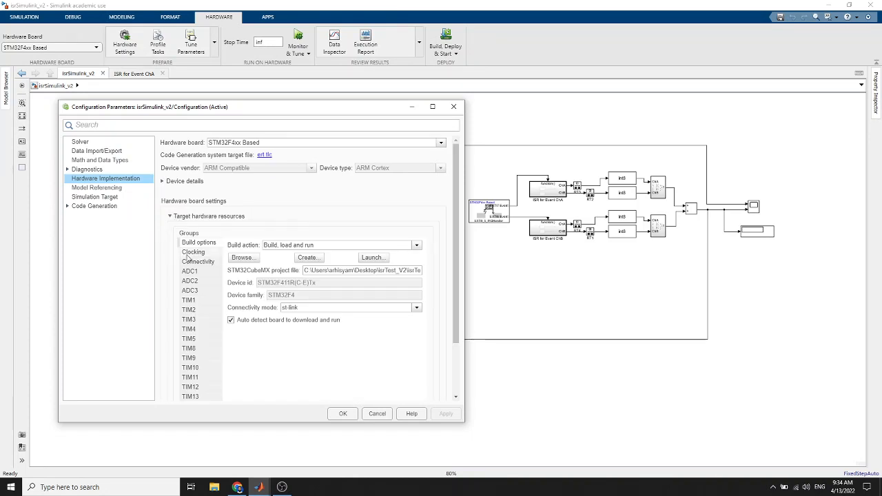
scroll(189, 259, "down", 2)
scroll(251, 290, "up", 2)
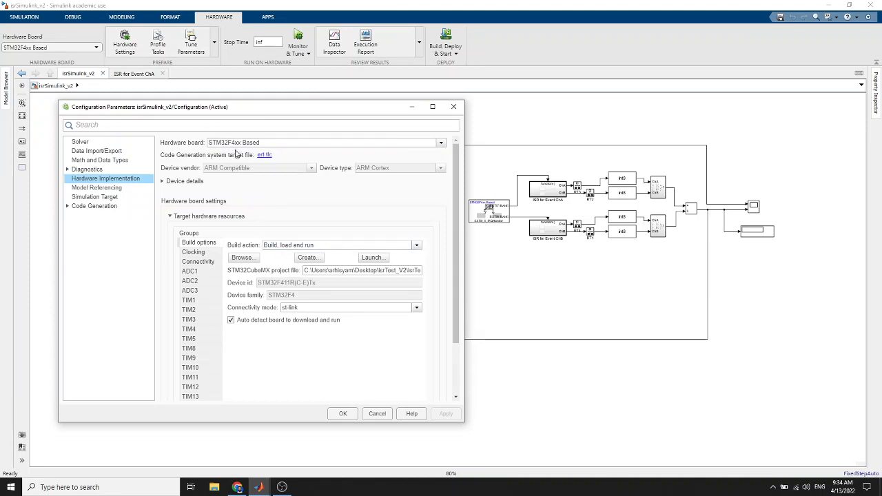
left_click(313, 259)
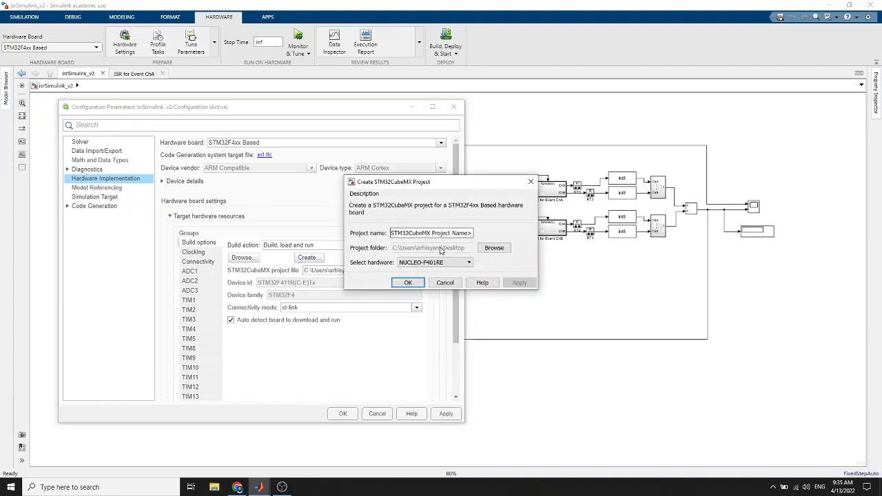
Try to replace the end of the default STM32CubeMX project name with test3.
triple_click(446, 232)
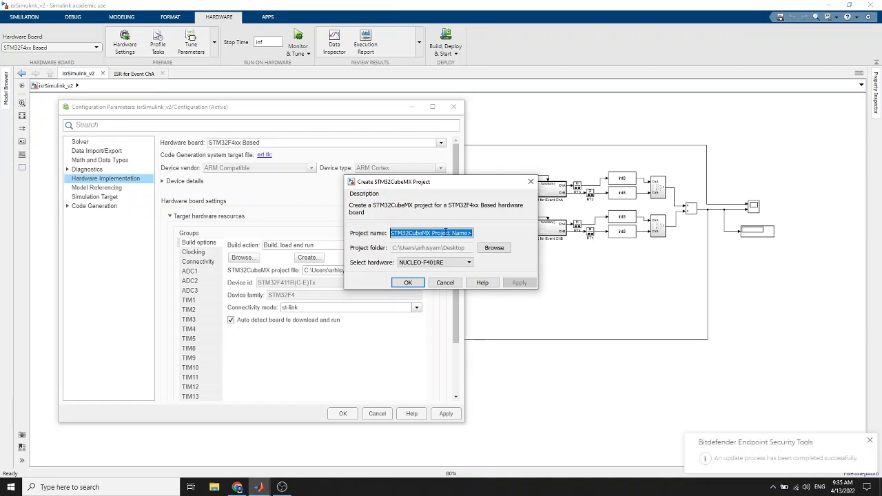
left_click(426, 234)
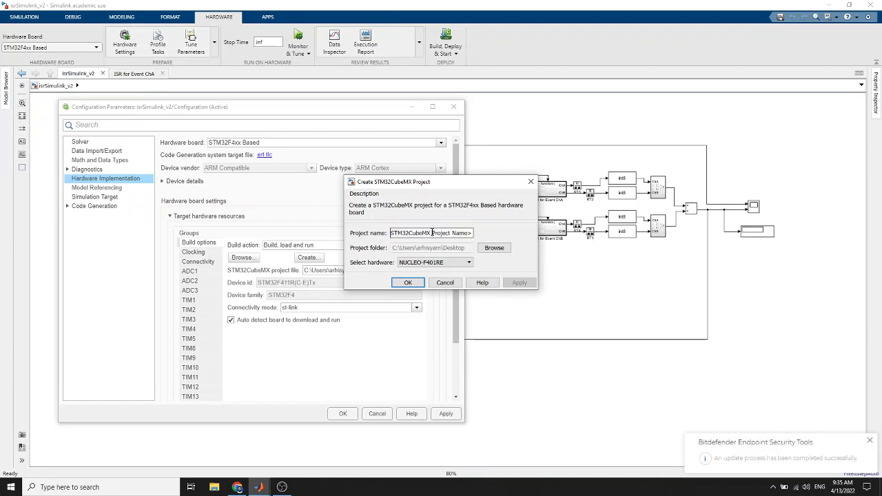
left_click(471, 233)
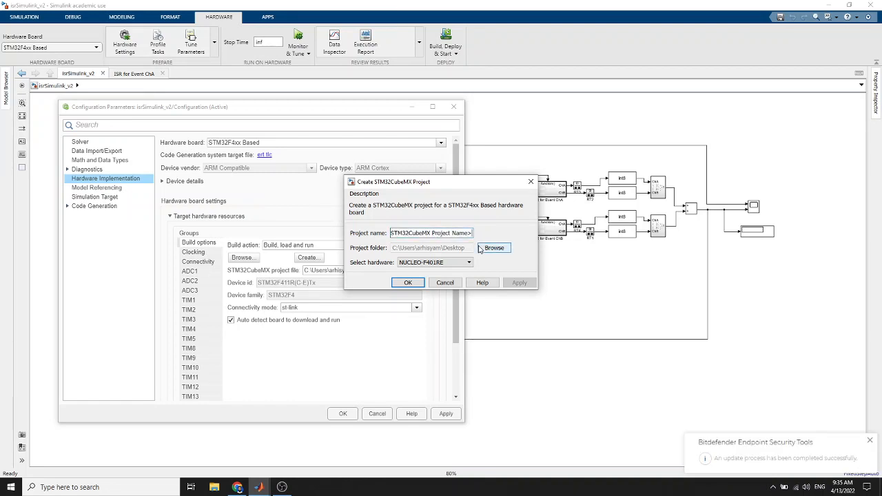
key("BackSpace")
key("BackSpace")
key("BackSpace")
key("BackSpace")
key("BackSpace")
key("BackSpace")
key("BackSpace")
key("BackSpace")
key("BackSpace")
key("BackSpace")
key("BackSpace")
key("BackSpace")
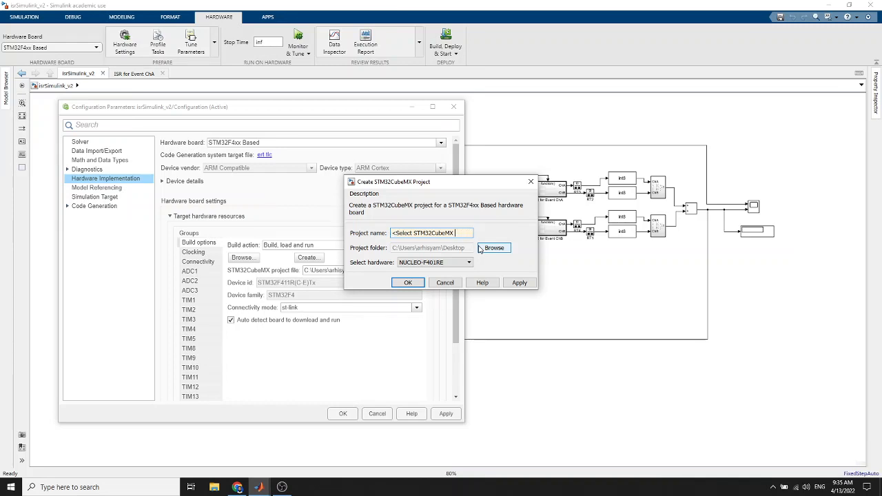
type("test3")
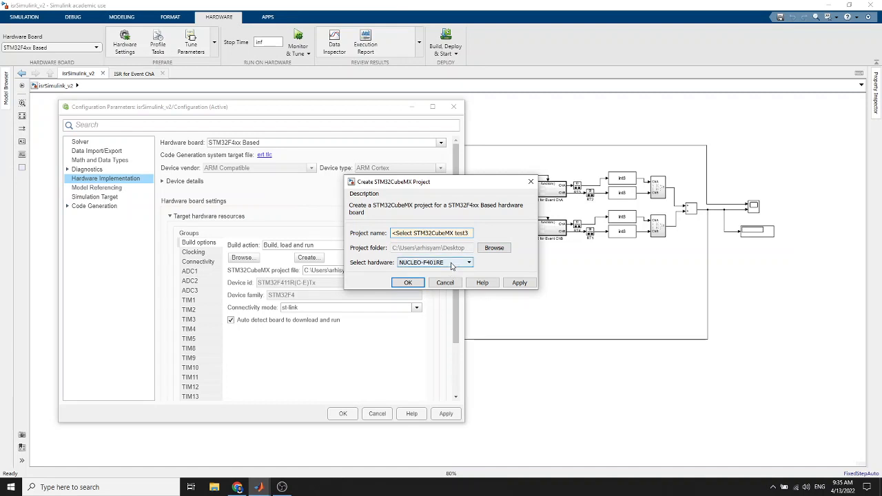
left_click(451, 266)
left_click(448, 270)
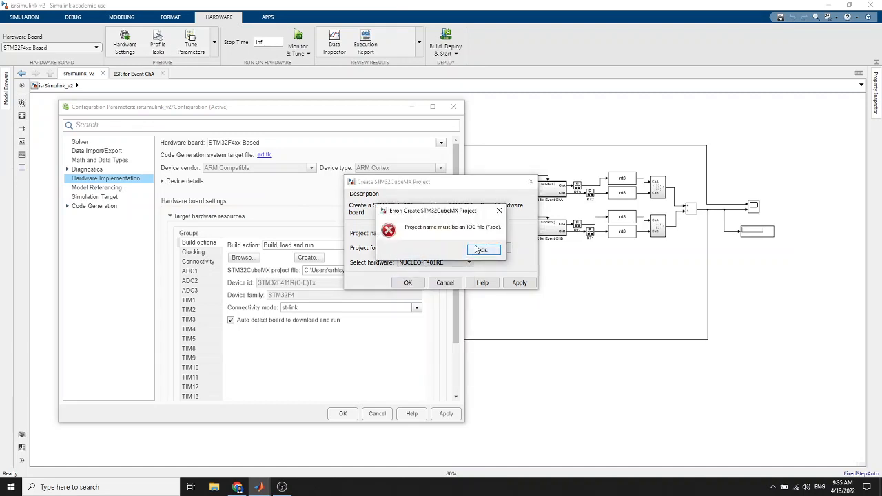
left_click(481, 250)
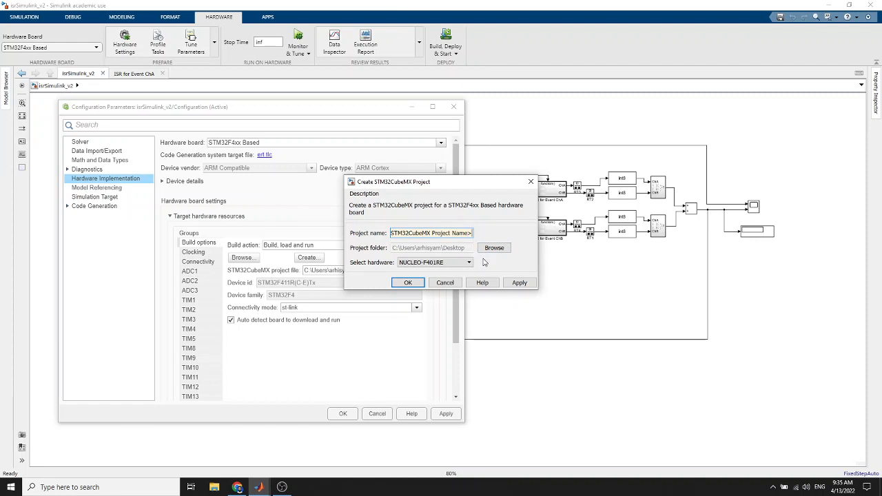
Name the new project STM32CubeMX_v3.ioc.
key("BackSpace")
key("BackSpace")
key("BackSpace")
key("BackSpace")
key("BackSpace")
key("BackSpace")
key("BackSpace")
key("BackSpace")
key("BackSpace")
key("BackSpace")
key("BackSpace")
key("BackSpace")
key("BackSpace")
type(".ioc")
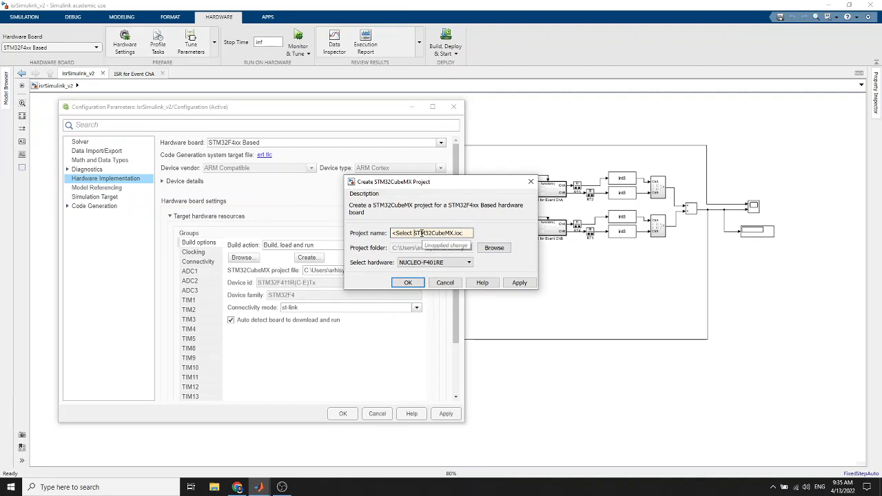
key("BackSpace")
key("BackSpace")
key("BackSpace")
key("BackSpace")
key("BackSpace")
key("BackSpace")
key("BackSpace")
key("BackSpace")
key("Left")
type("_v3")
Select NUCLEO-F411RE as the project hardware and apply the settings to create the STM32CubeMX project.
left_click(422, 264)
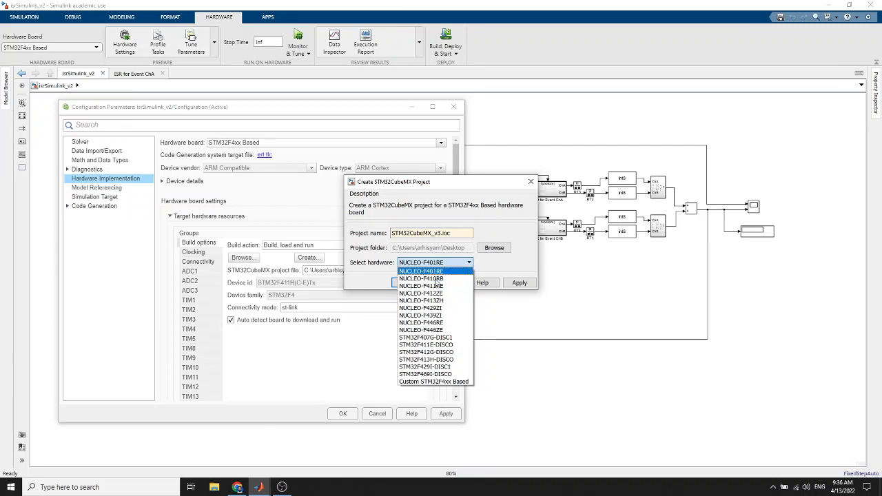
left_click(440, 286)
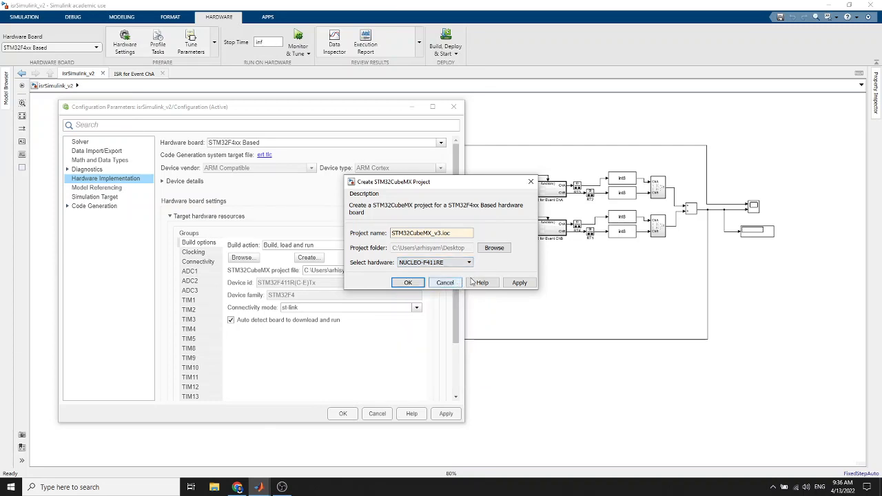
left_click(521, 283)
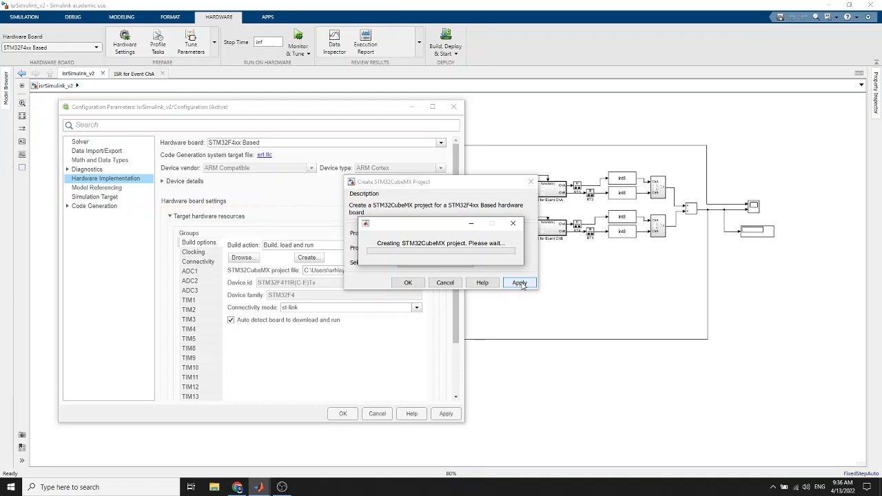
Confirm the created project with NUCLEO-F411RE as its hardware and launch it in STM32CubeMX.
left_click(238, 488)
left_click(873, 5)
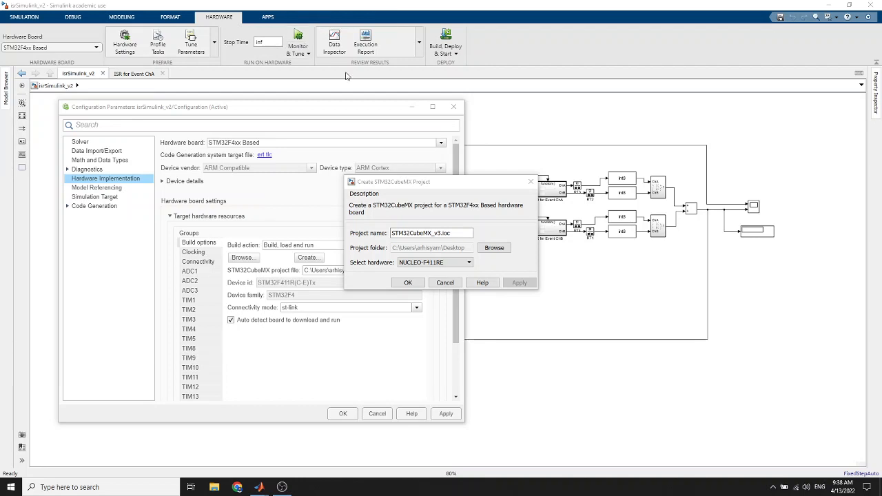
left_click(469, 263)
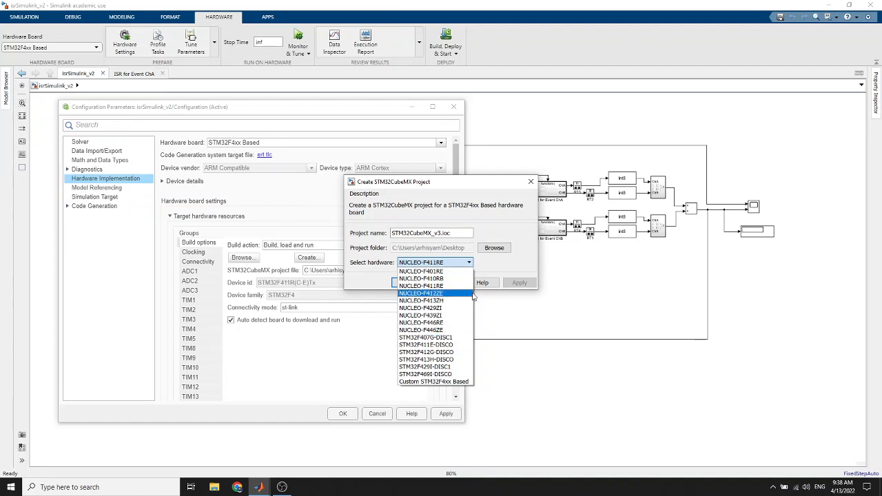
left_click(420, 286)
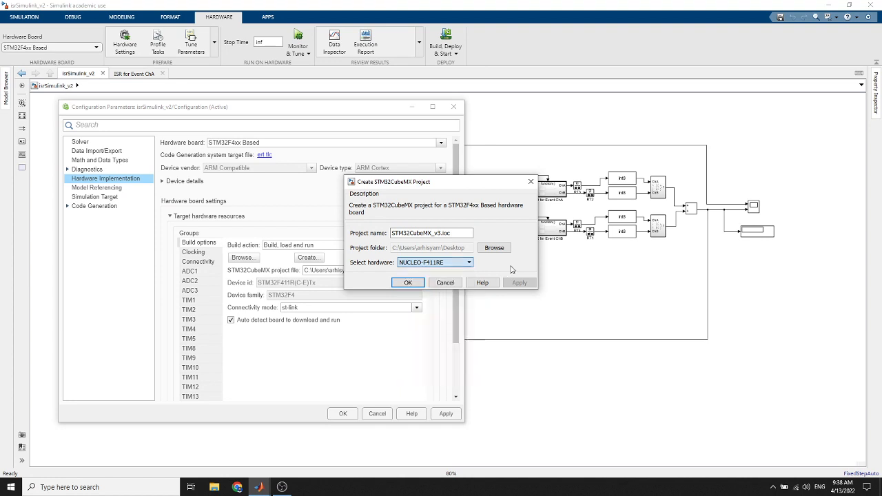
left_click(408, 282)
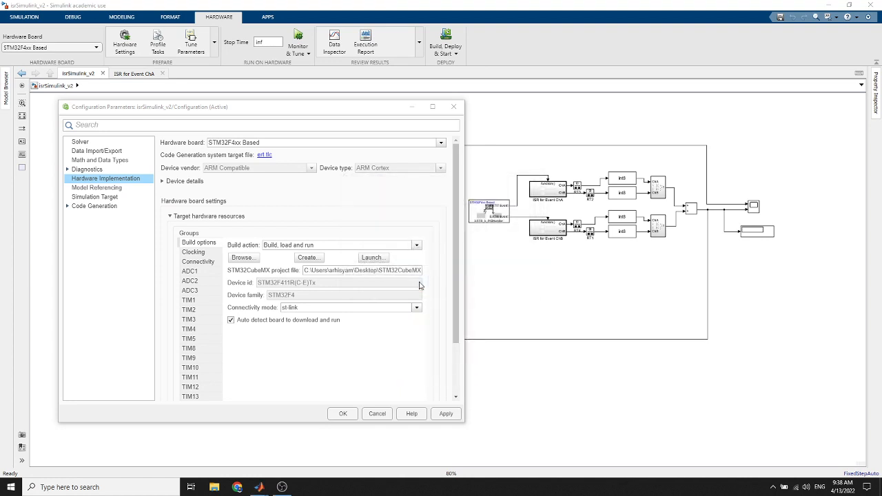
left_click(370, 262)
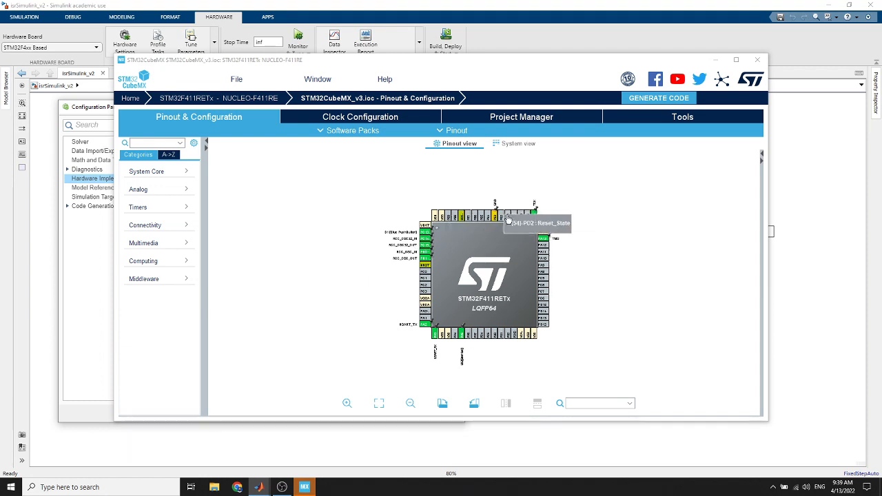
Configure pin PB7 as GPIO_EXTI7 and pin PB6 as GPIO_EXTI6 in the chip pinout.
scroll(551, 219, "up", 1)
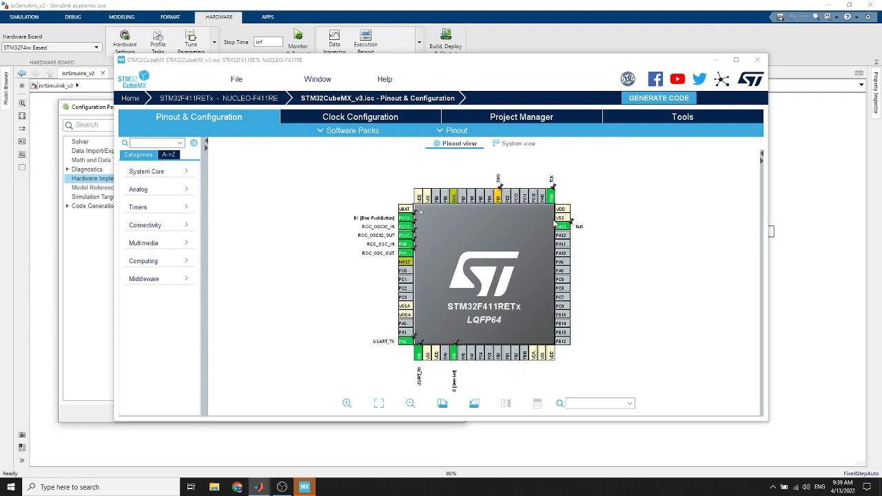
scroll(573, 184, "up", 1)
scroll(573, 184, "up", 1)
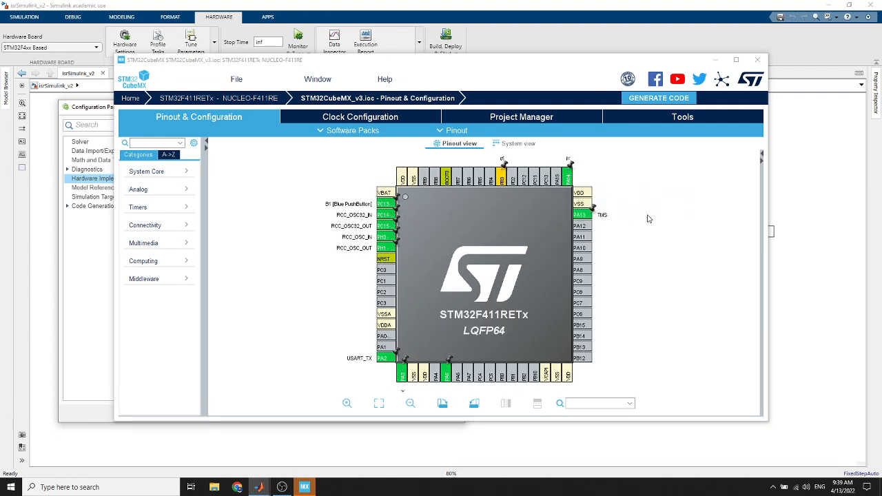
left_click(461, 181)
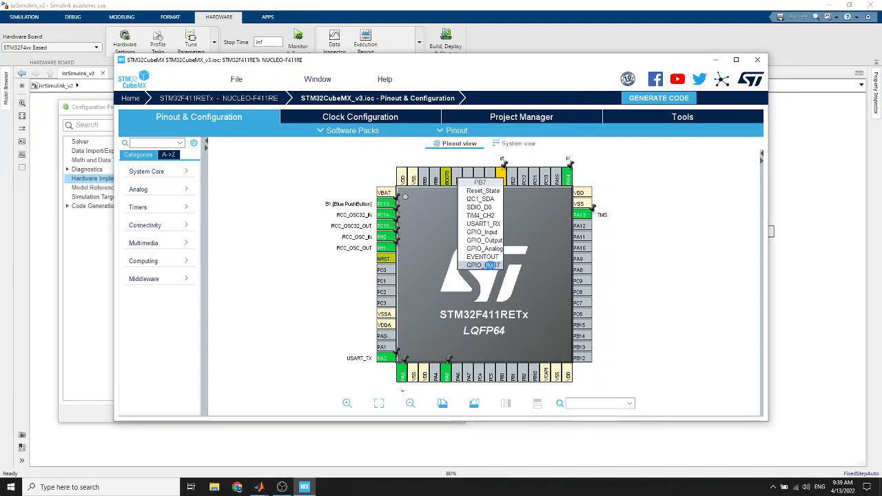
left_click(490, 267)
left_click(470, 179)
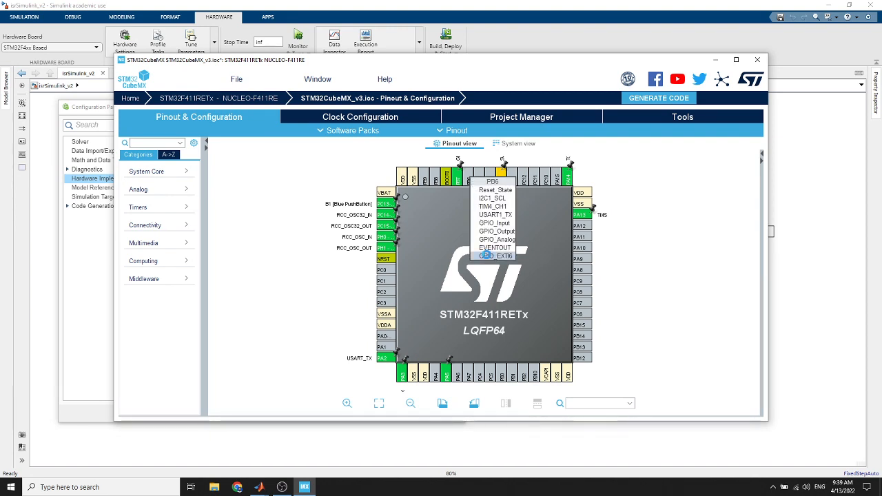
left_click(490, 255)
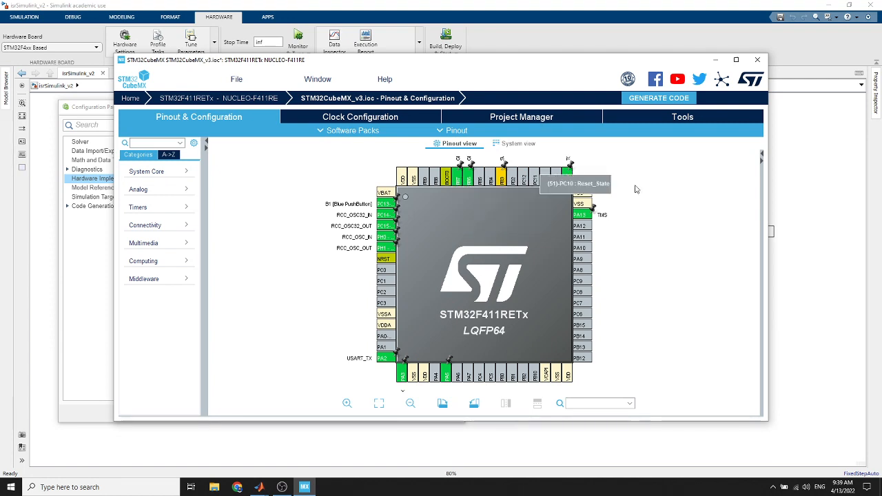
scroll(648, 197, "down", 2)
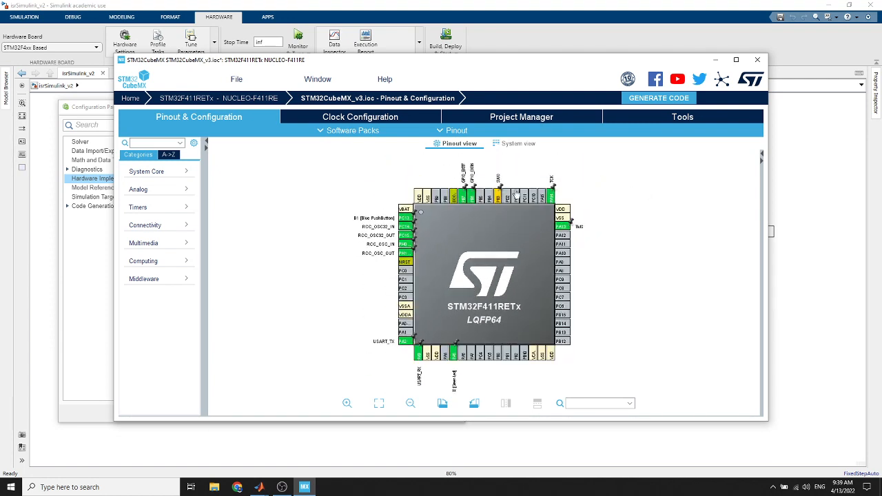
left_click(171, 180)
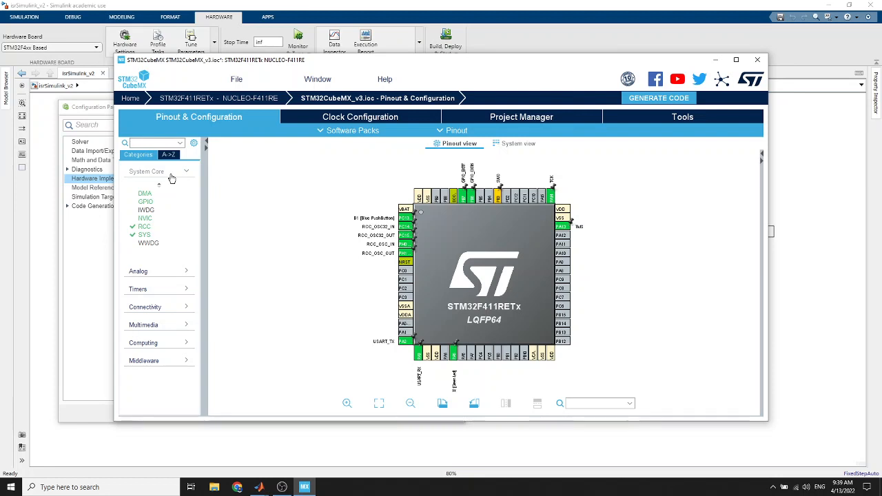
left_click(171, 179)
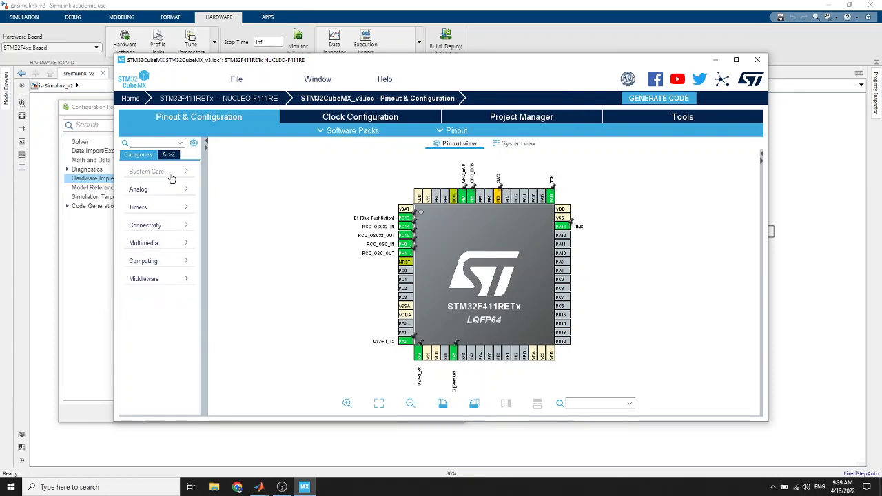
left_click(466, 198)
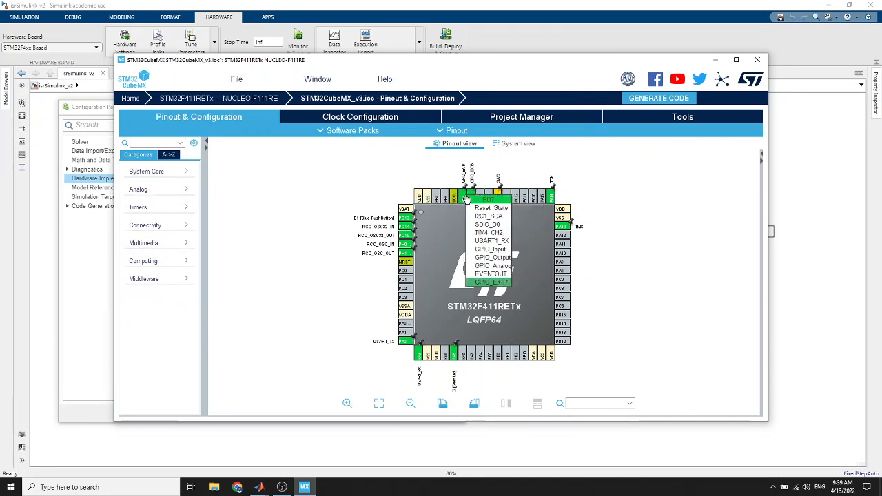
left_click(295, 197)
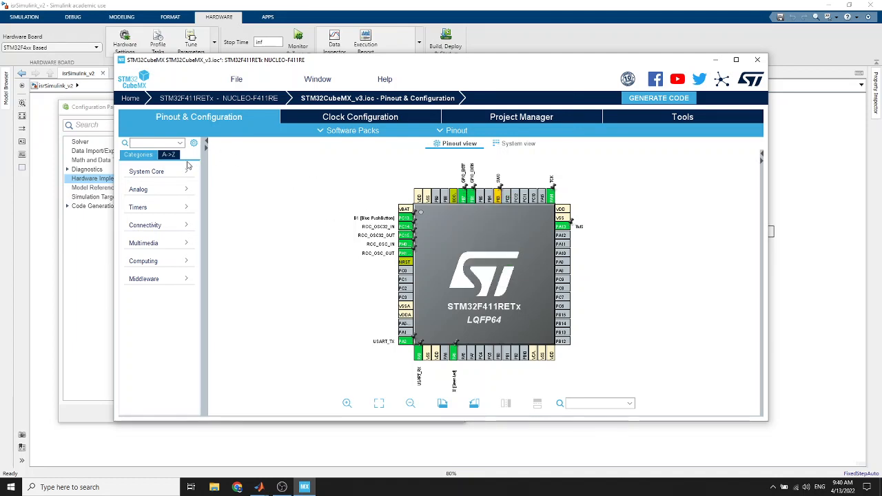
In the GPIO settings, set pin PB6 to External Interrupt Mode with Rising/Falling edge trigger detection and Pull-up.
left_click(172, 171)
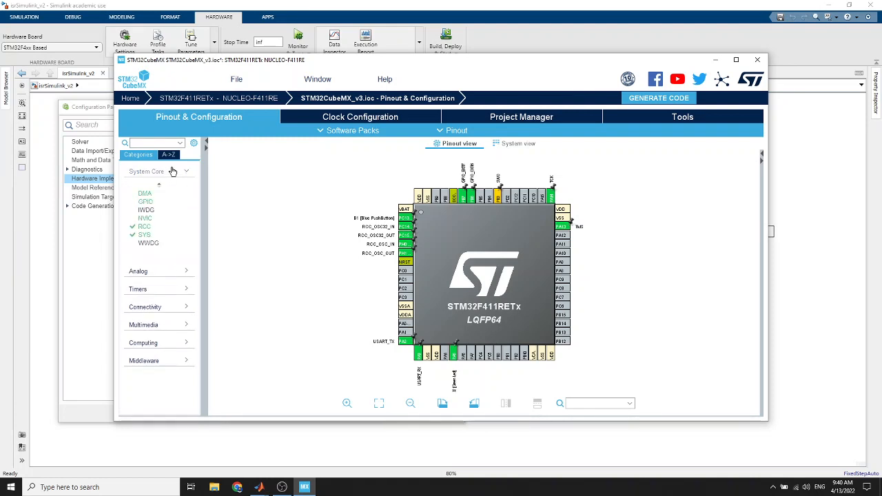
left_click(147, 201)
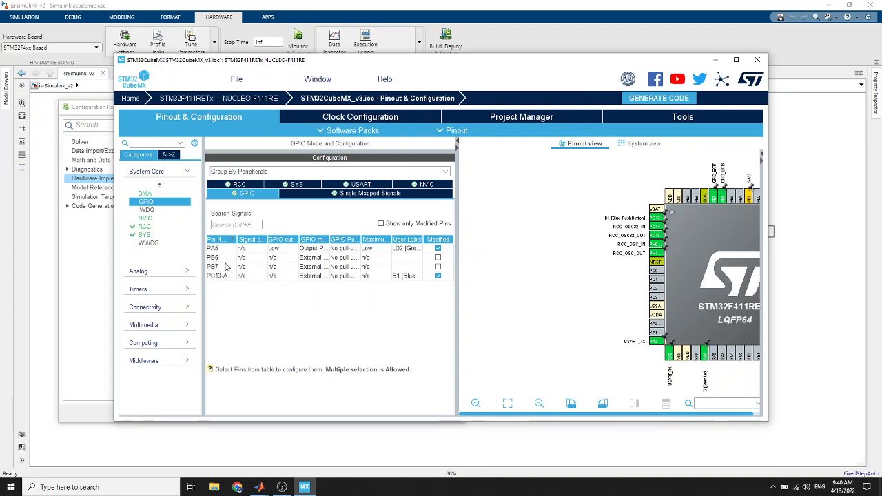
left_click(333, 257)
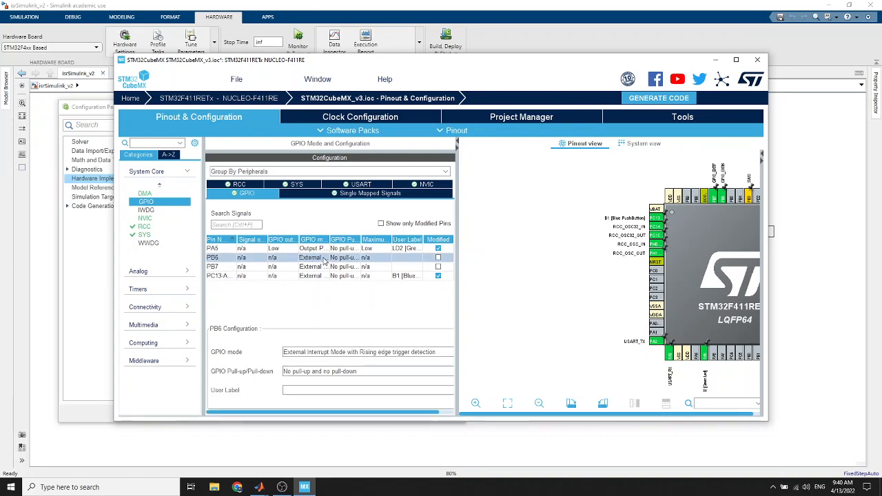
left_click_drag(457, 340, 512, 348)
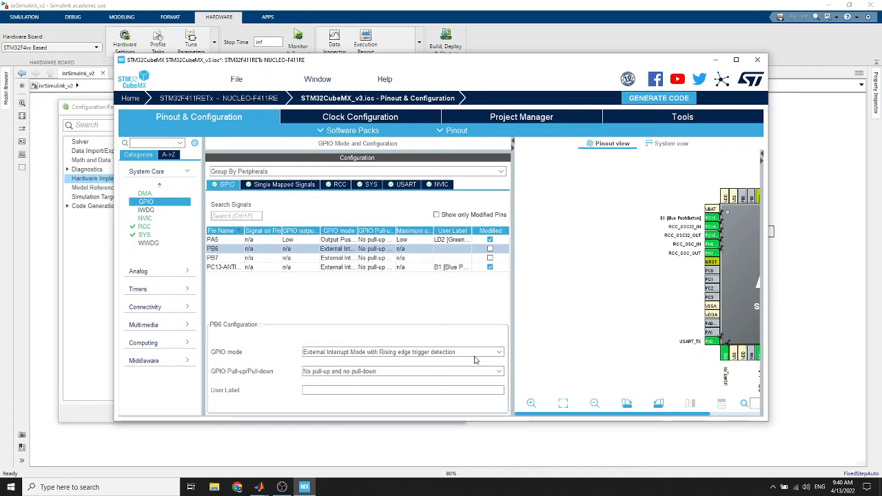
left_click(371, 353)
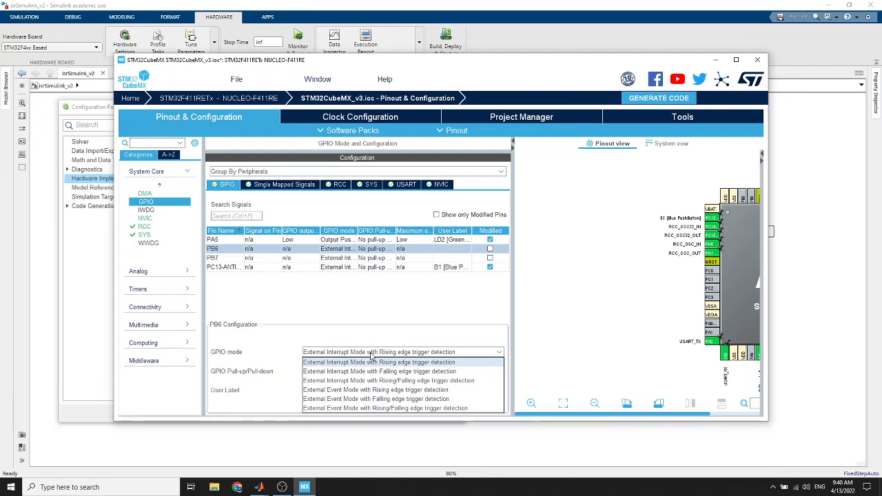
left_click(390, 381)
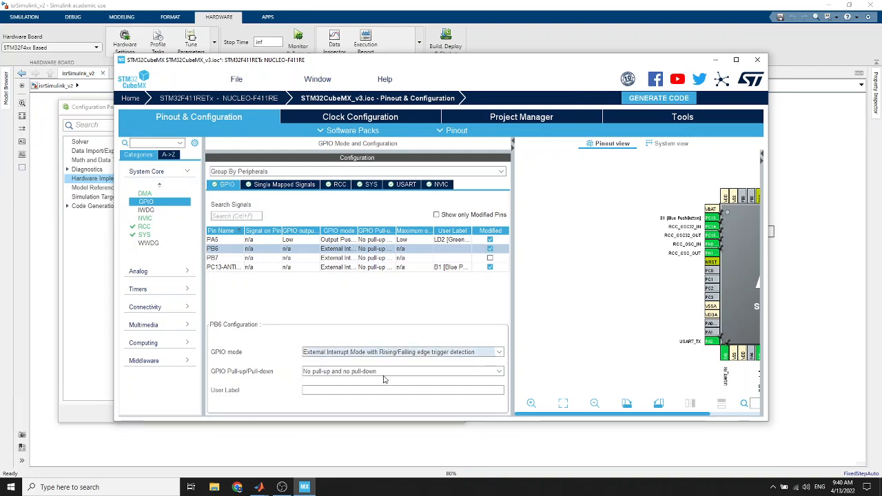
left_click(383, 372)
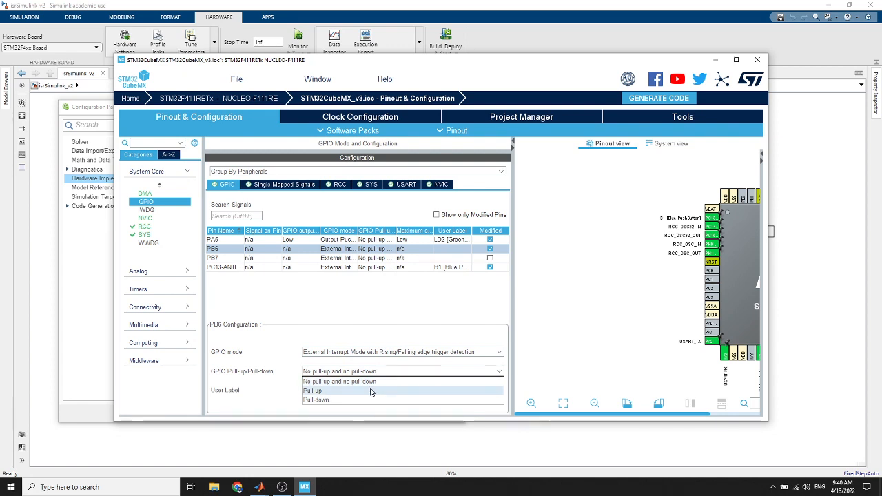
left_click(371, 391)
Set pin PB7 to External Interrupt Mode with Rising/Falling edge trigger detection and Pull-up.
left_click(339, 259)
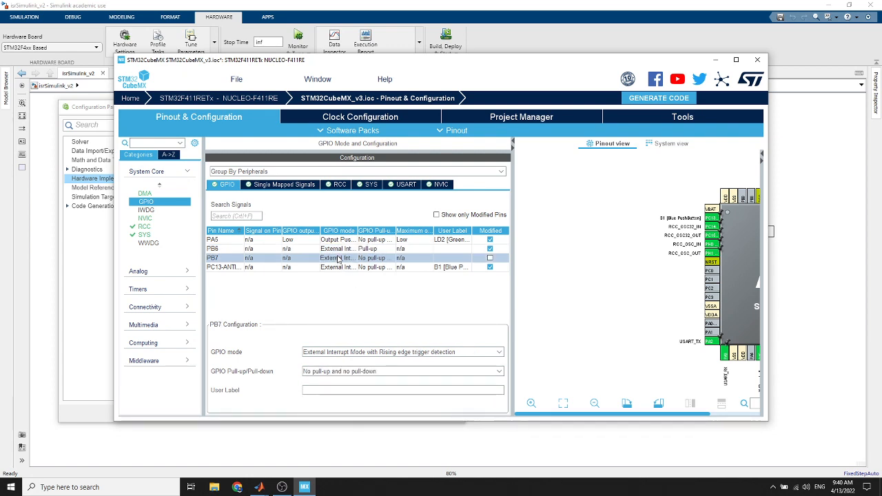
left_click(356, 353)
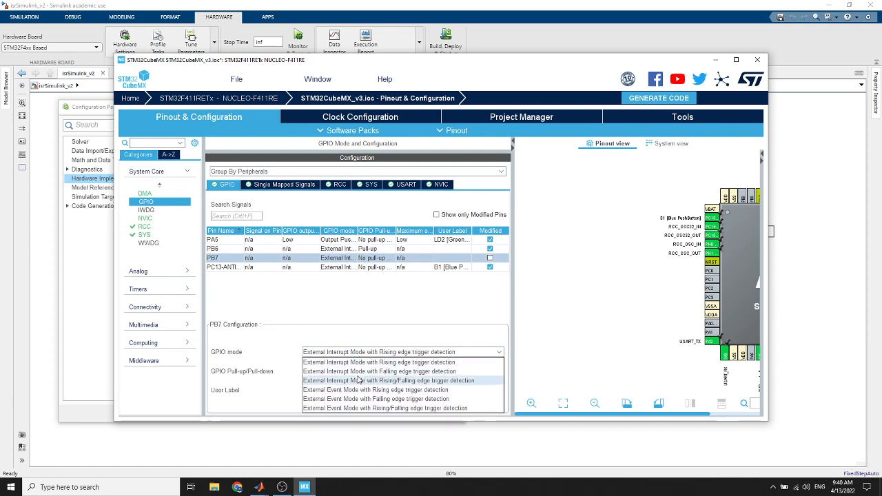
left_click(358, 380)
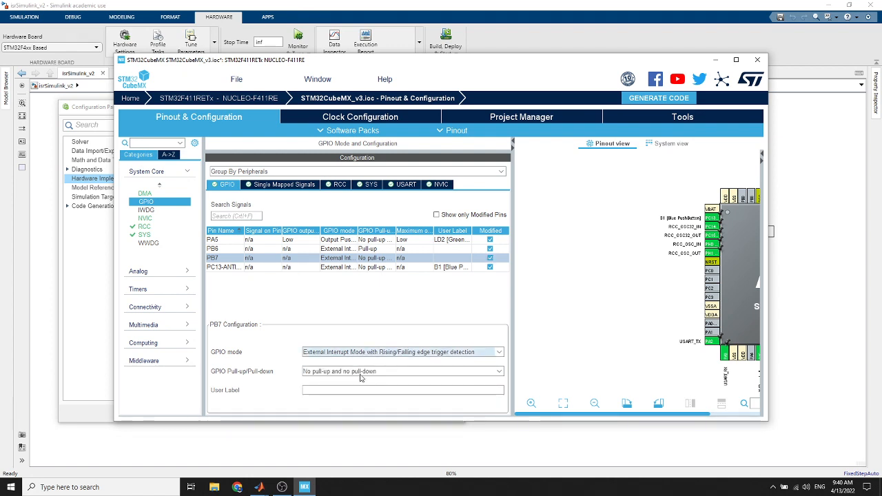
left_click(346, 373)
left_click(332, 390)
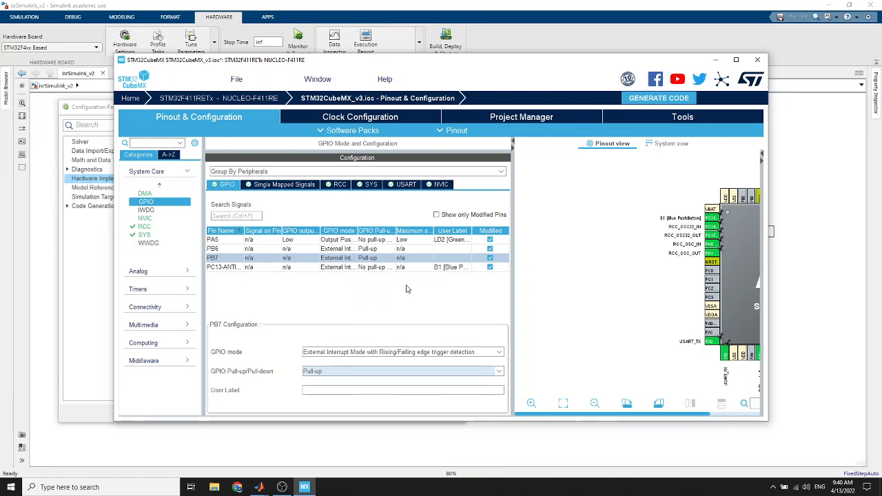
scroll(594, 244, "up", 2)
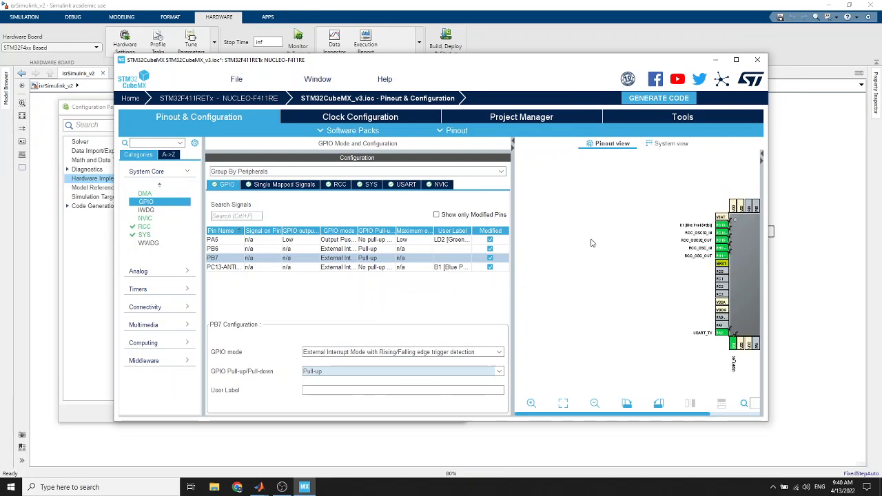
left_click_drag(657, 282, 578, 295)
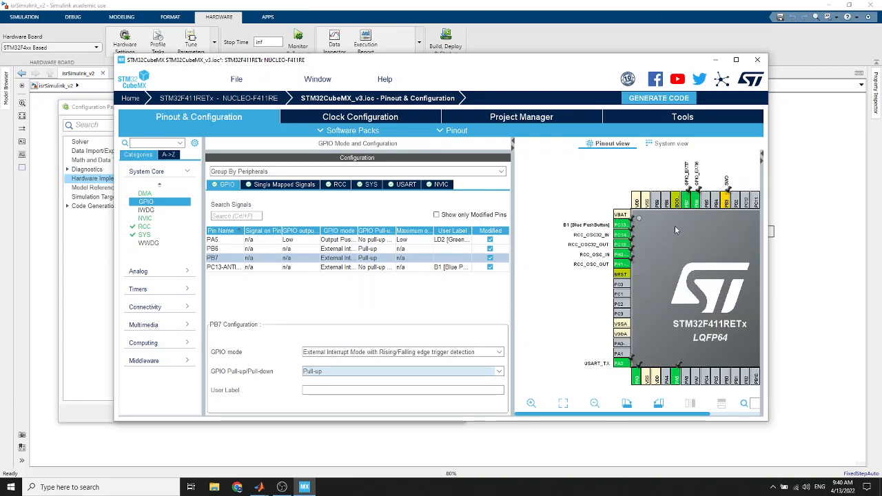
left_click(658, 202)
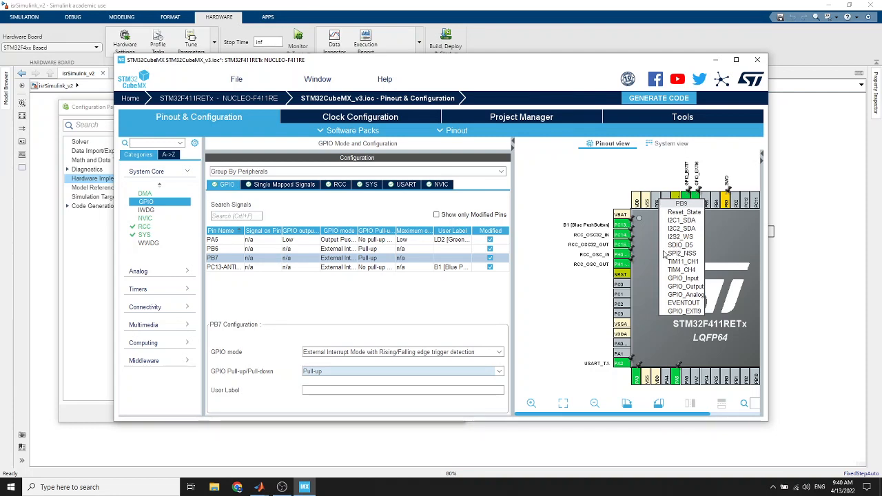
left_click(549, 193)
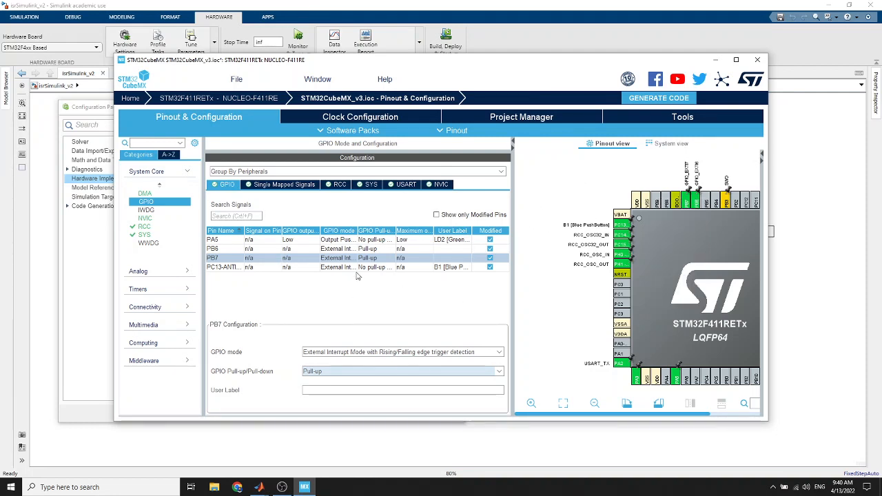
Close STM32CubeMX and cancel the pending configuration parameter changes in Simulink.
left_click(757, 59)
left_click(440, 252)
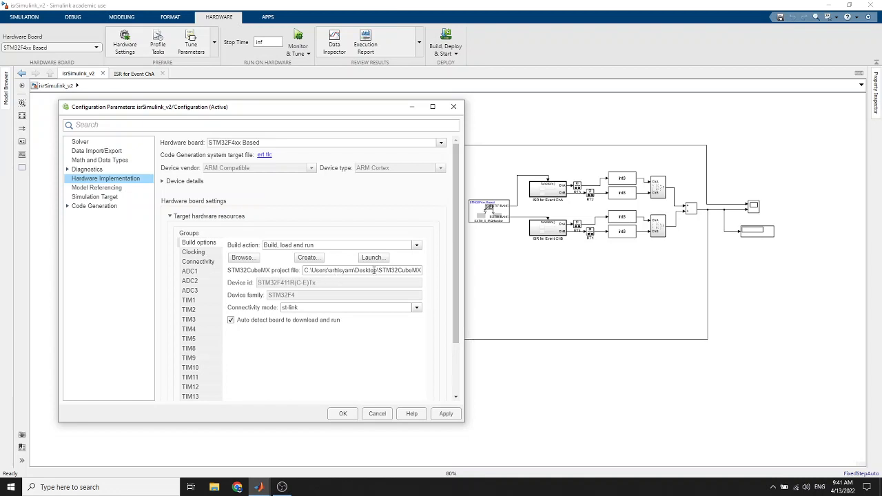
left_click(379, 416)
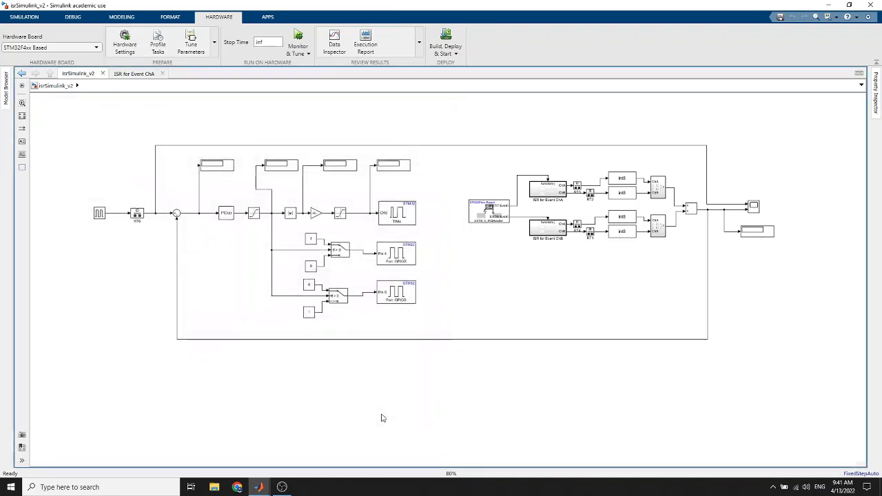
Reopen the model's hardware settings and launch its linked isrTest_V2.ioc project in STM32CubeMX from the target hardware resources.
left_click(124, 45)
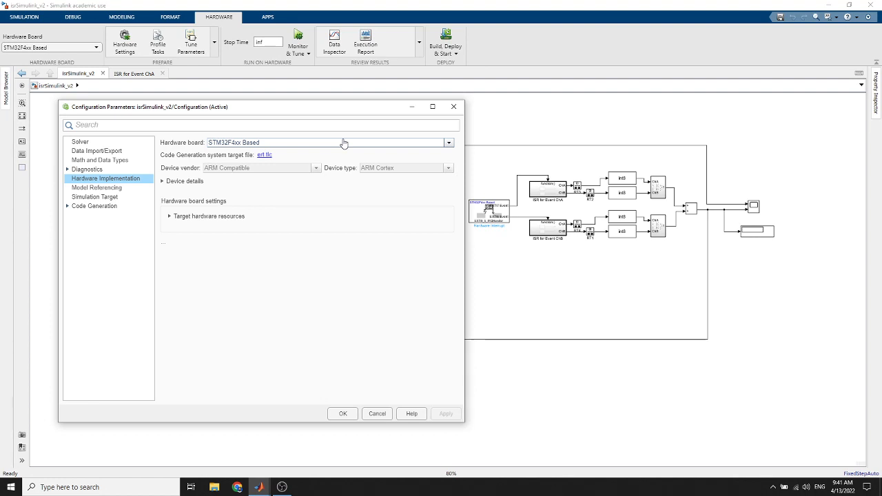
left_click(170, 218)
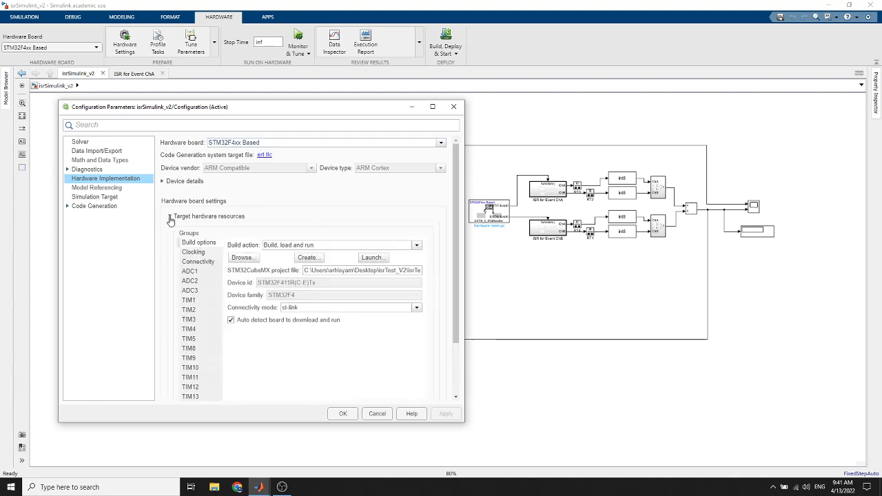
left_click(372, 258)
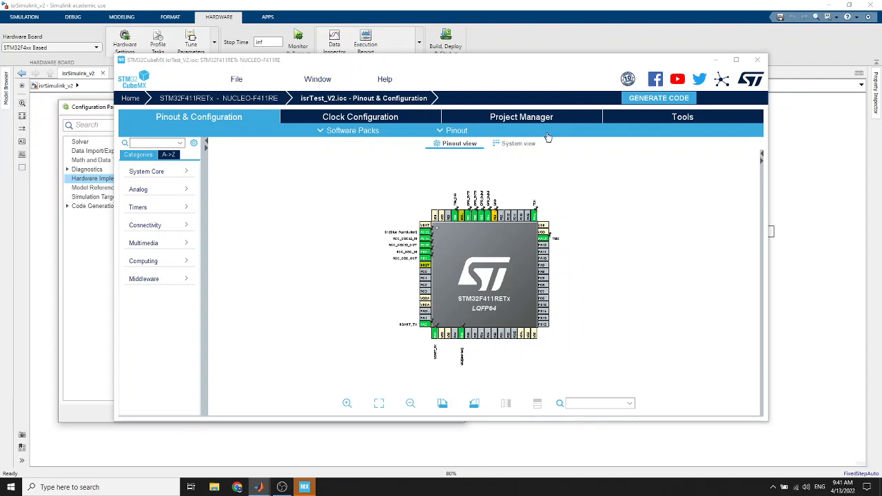
Examine the pin assignments in the isrTest_V2 pinout, checking the functions selected for pins PB8 and PB5.
scroll(528, 172, "up", 2)
scroll(637, 234, "up", 1)
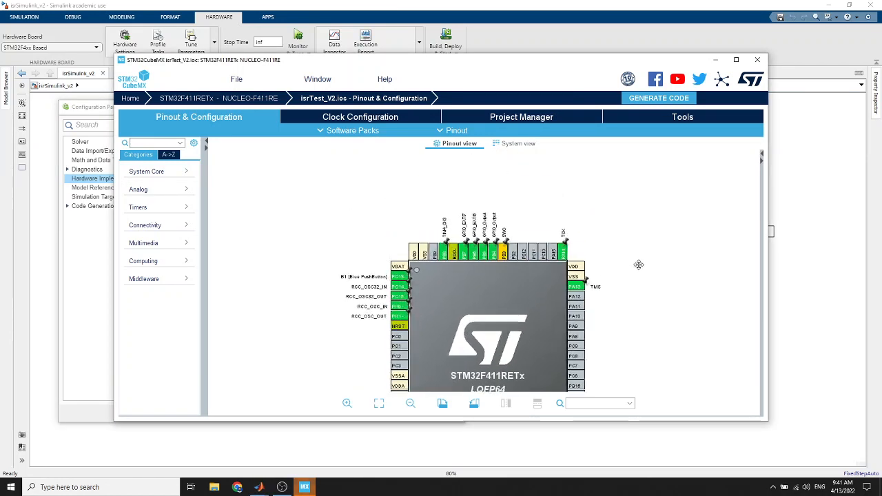
scroll(639, 265, "up", 2)
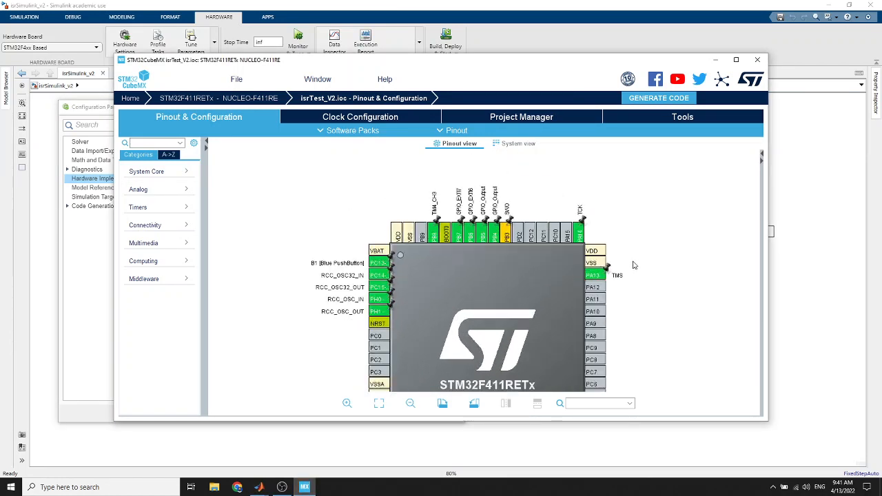
left_click(427, 219)
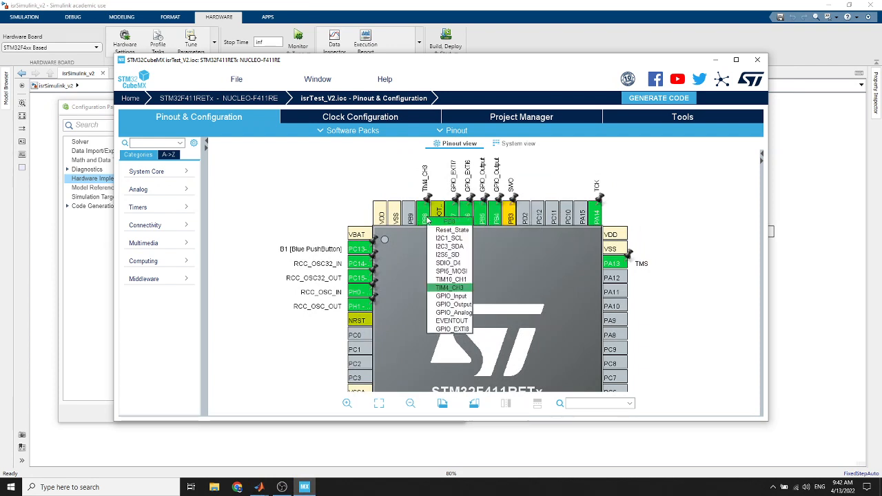
left_click(310, 189)
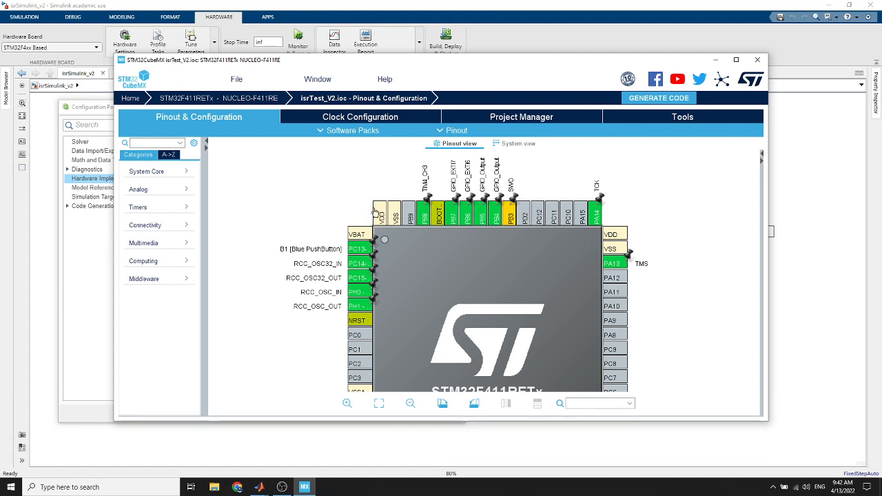
left_click(425, 225)
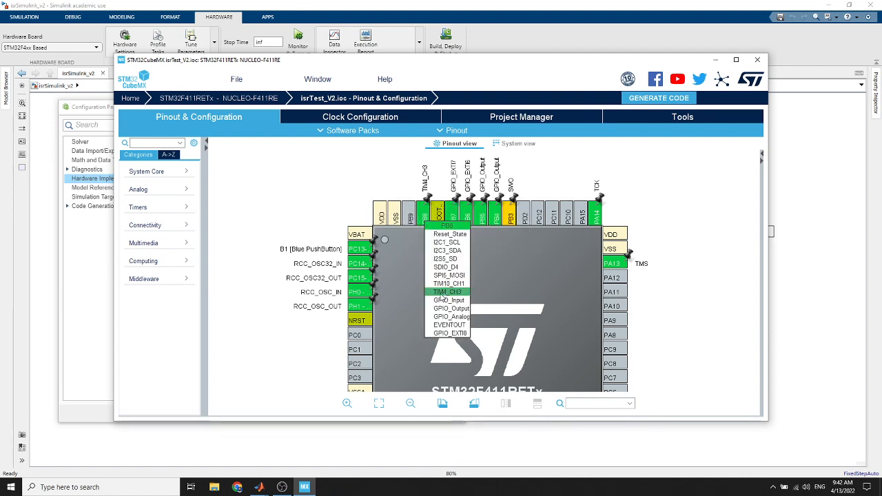
left_click(338, 186)
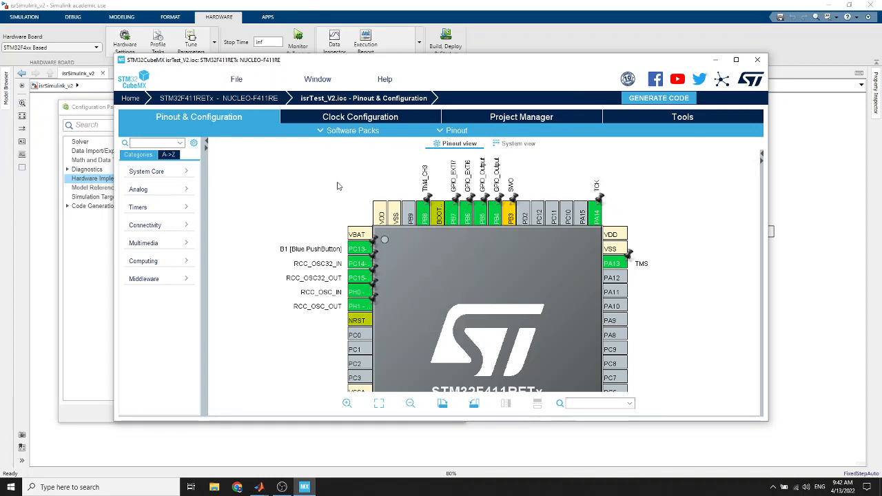
left_click(484, 220)
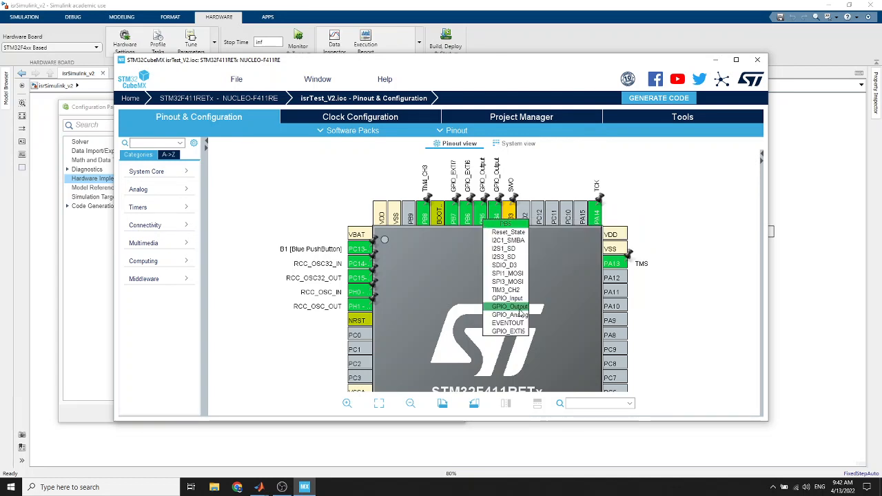
left_click(691, 240)
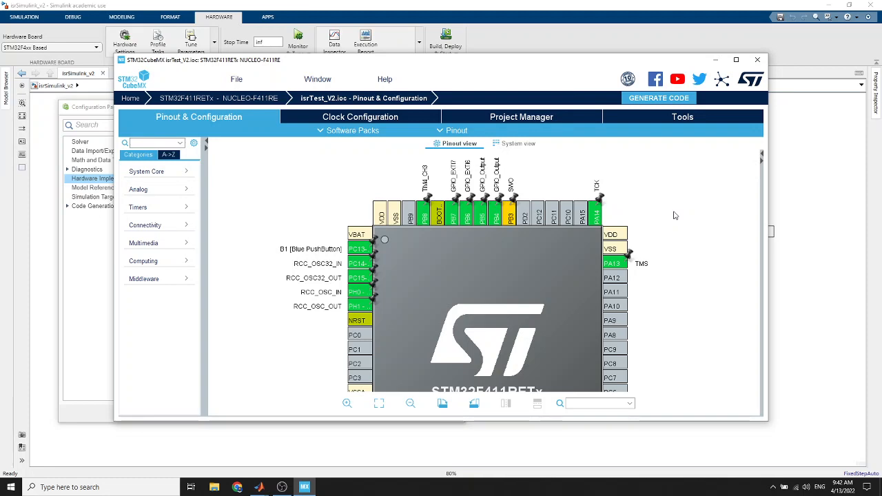
scroll(695, 230, "down", 2)
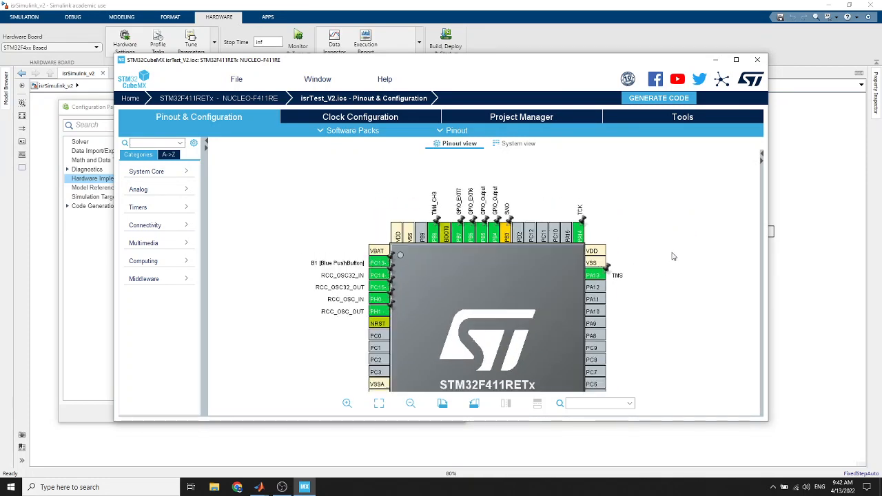
scroll(639, 290, "down", 1)
scroll(639, 291, "down", 1)
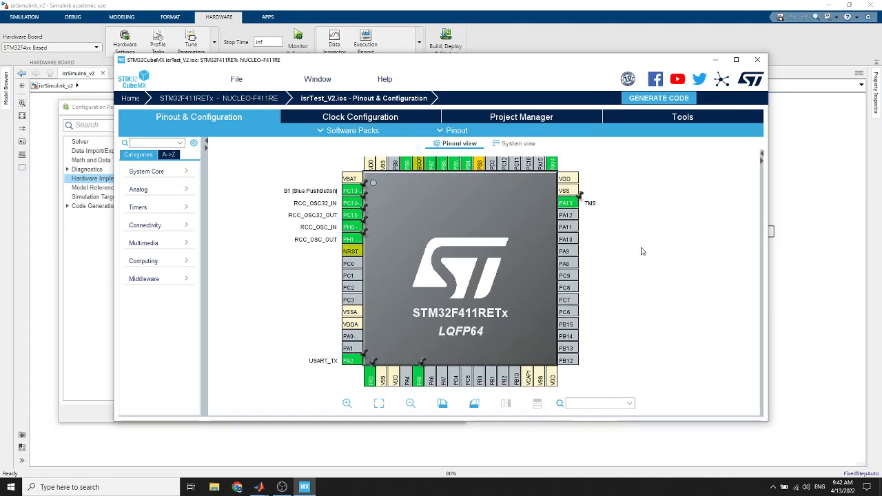
Open the GPIO configuration of the isrTest_V2 project and check the pin settings of PB4 and PB5.
scroll(639, 291, "down", 1)
scroll(282, 326, "down", 1)
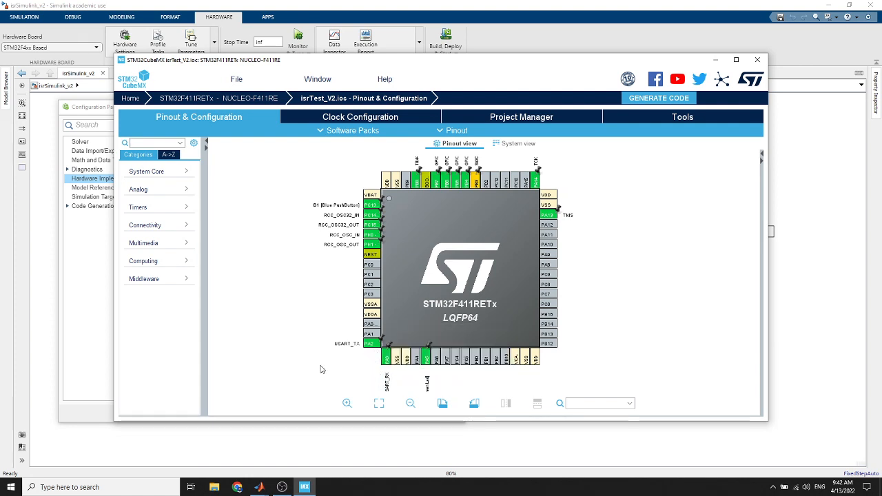
left_click(172, 172)
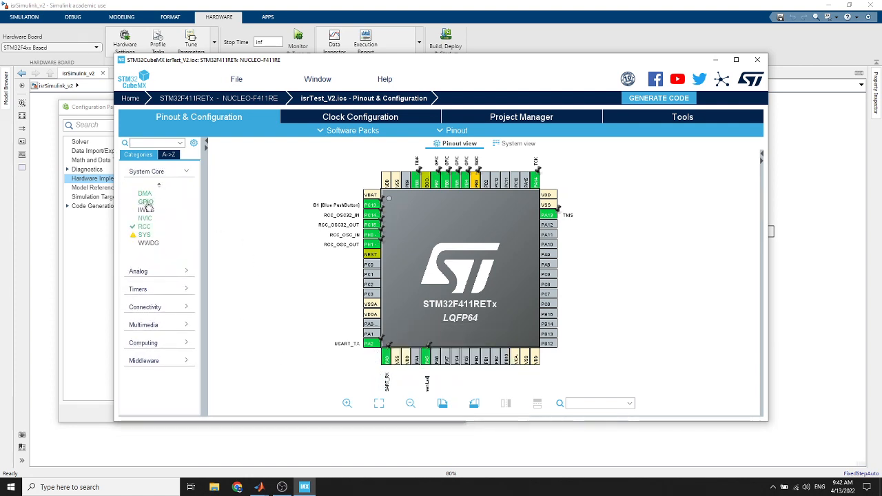
left_click(146, 202)
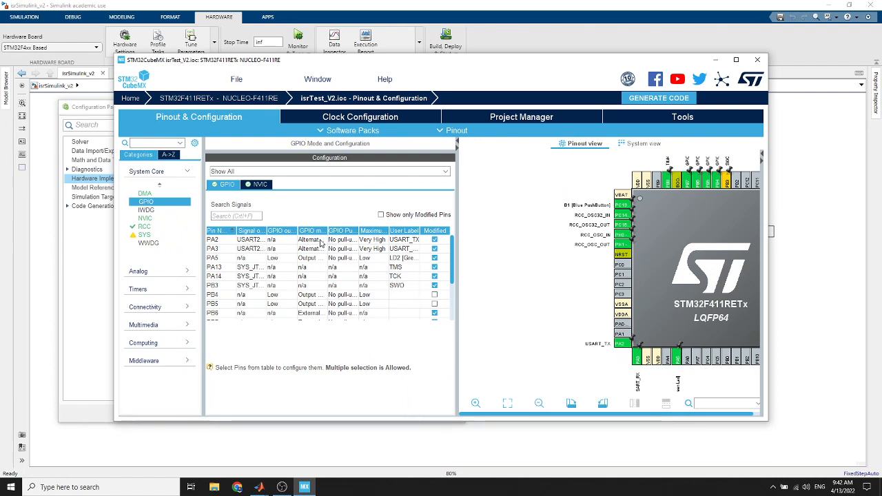
scroll(234, 281, "down", 1)
scroll(232, 288, "down", 1)
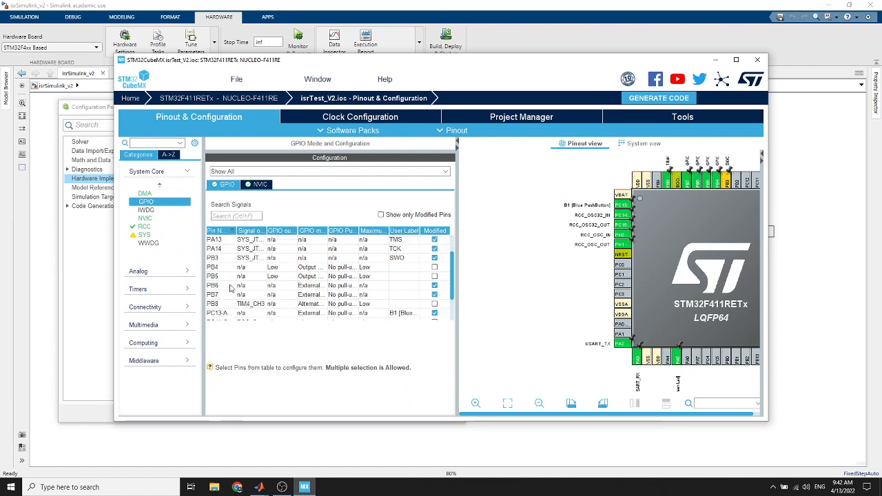
left_click(314, 269)
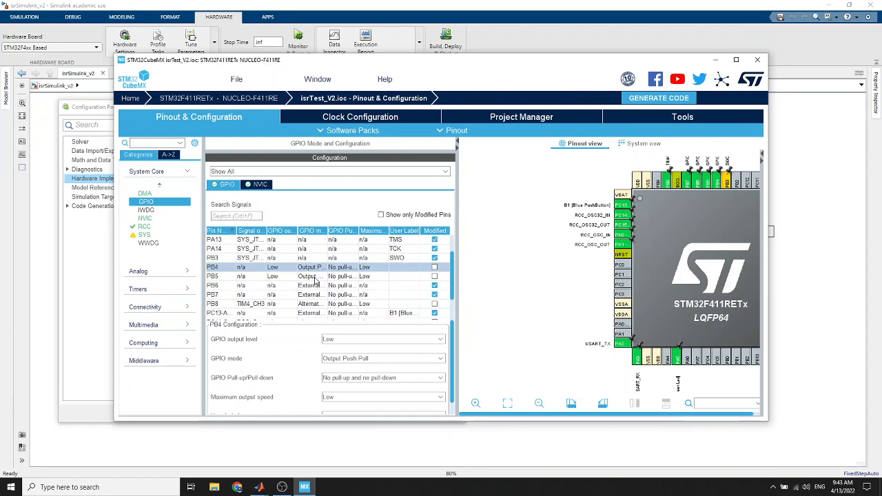
left_click(316, 277)
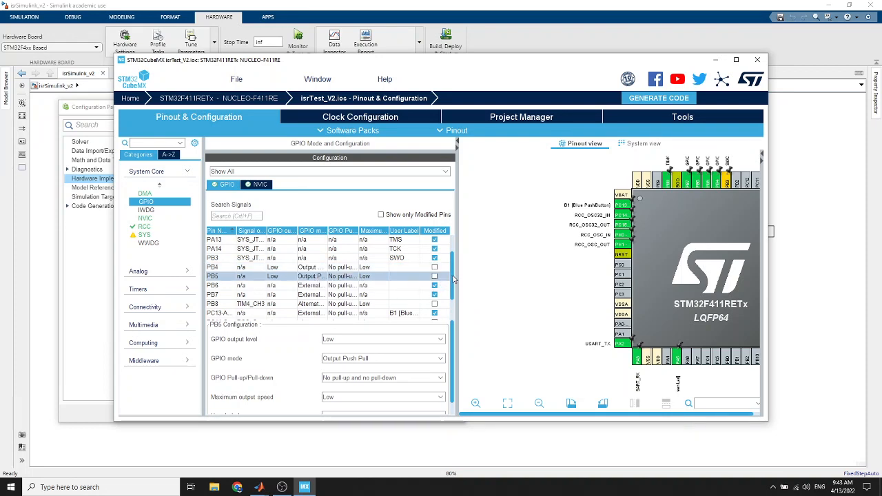
Check the GPIO mode and pull-up/pull-down settings of pins PB6 and PB8.
scroll(453, 291, "down", 2)
left_click(303, 266)
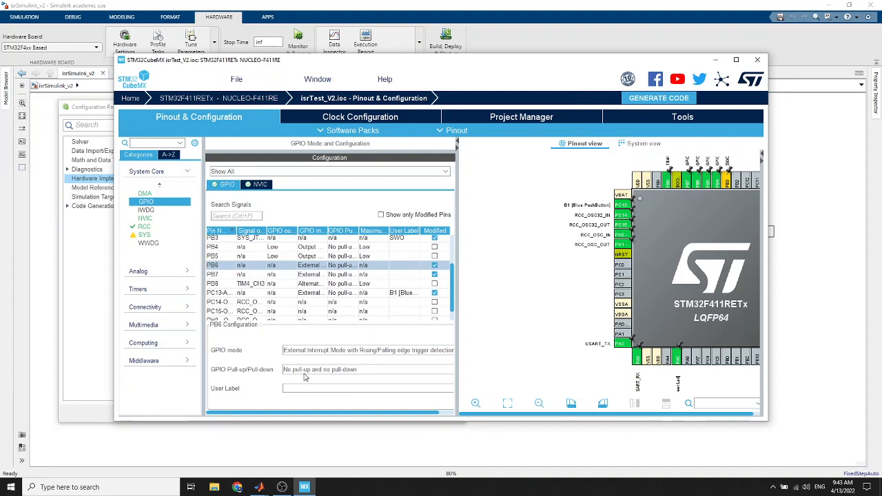
left_click(317, 285)
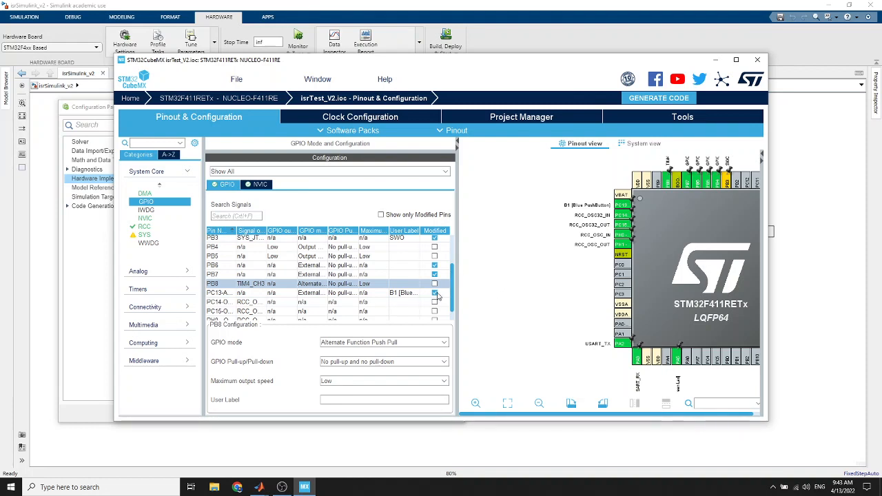
scroll(454, 301, "down", 1)
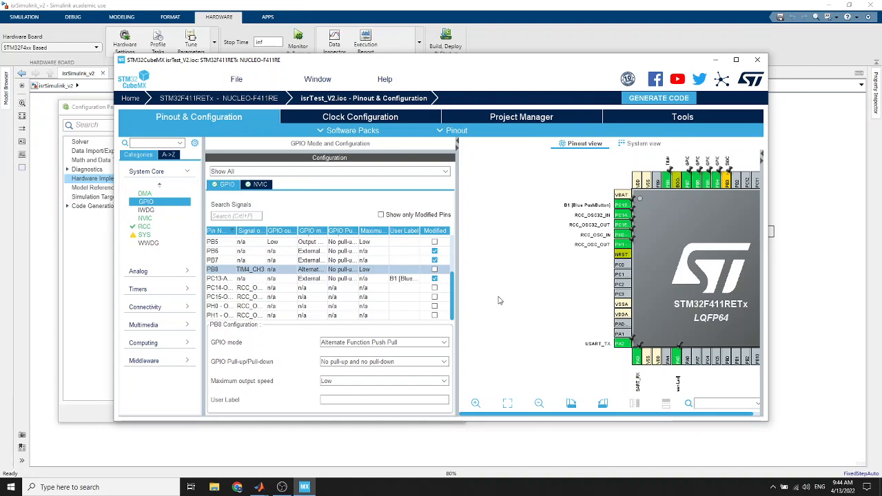
Review the project's clock configuration, power tools and project settings, including the advanced driver and generated function call settings.
left_click(344, 119)
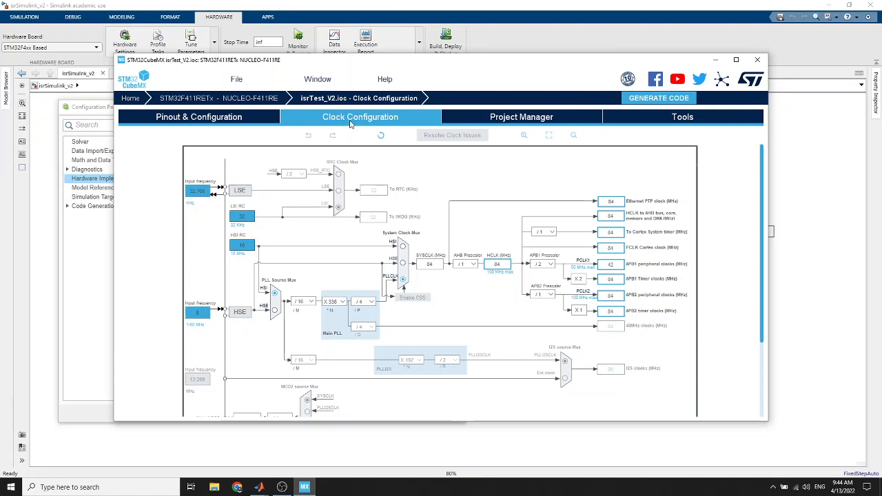
left_click(537, 119)
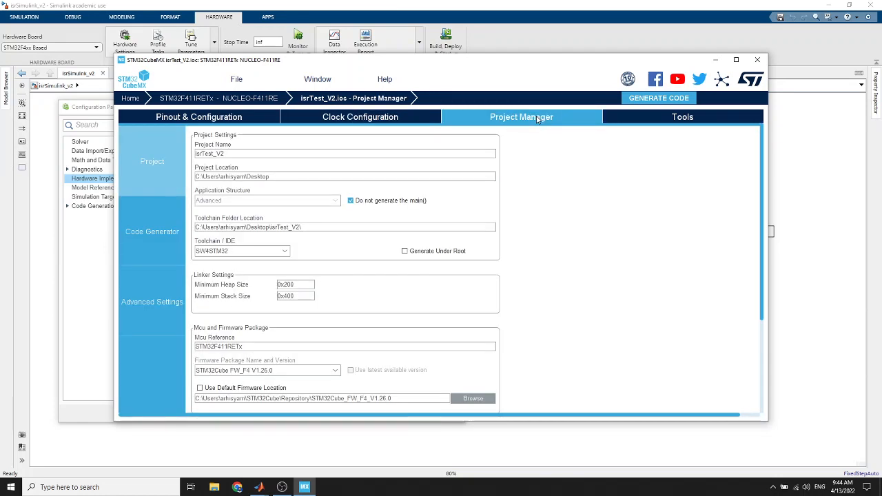
left_click(658, 113)
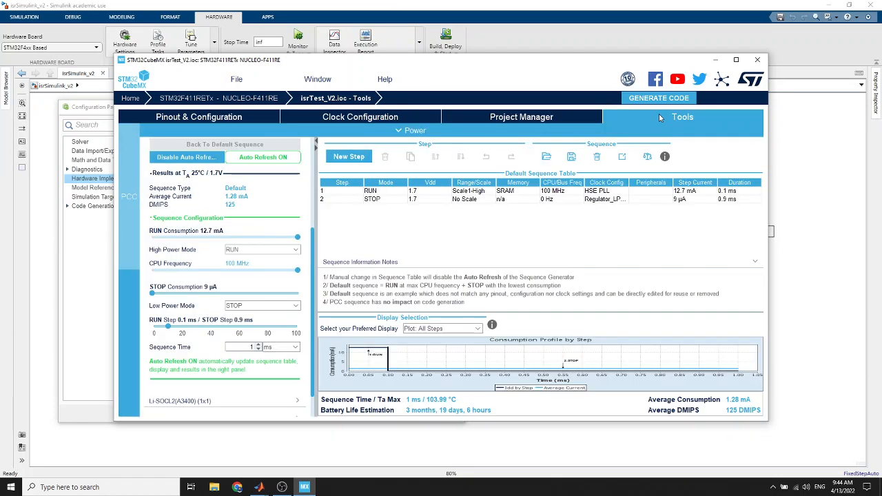
left_click(523, 121)
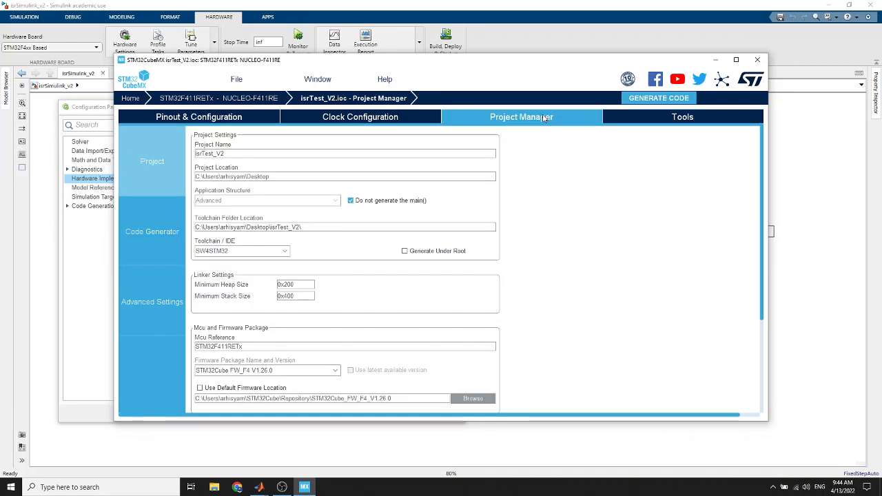
left_click(139, 296)
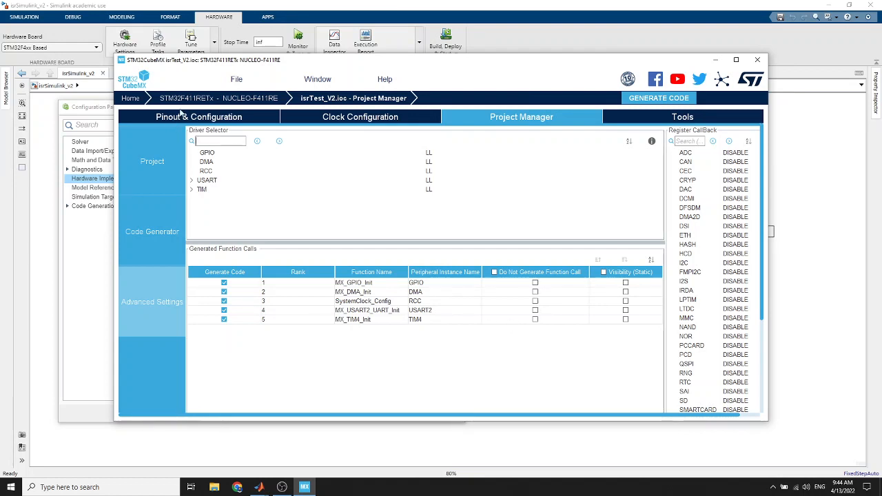
Close STM32CubeMX and return to the Simulink configuration parameters.
left_click(235, 80)
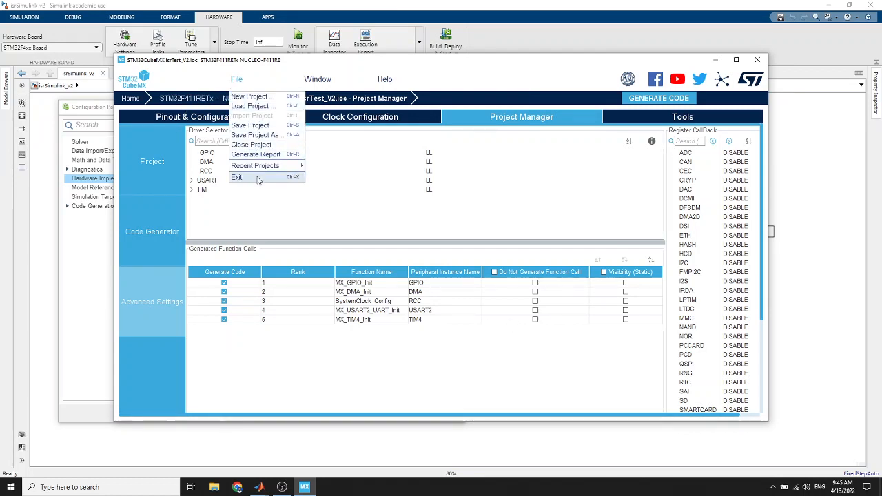
left_click(301, 124)
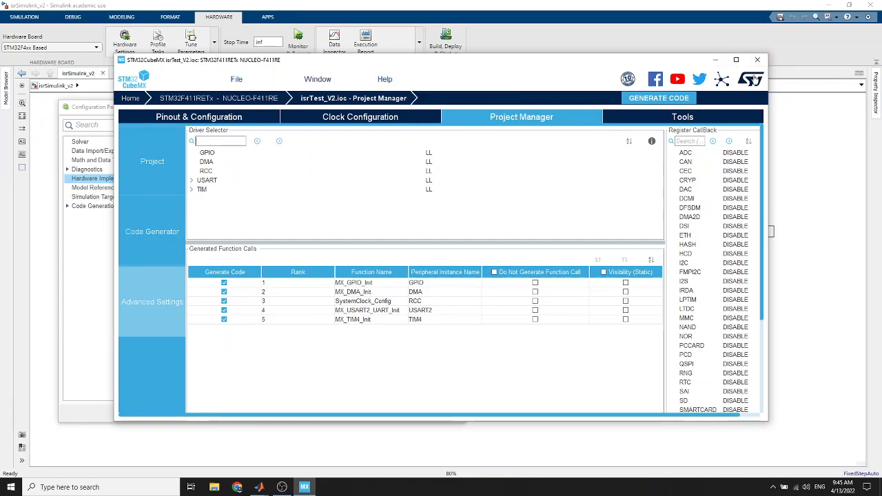
left_click(758, 59)
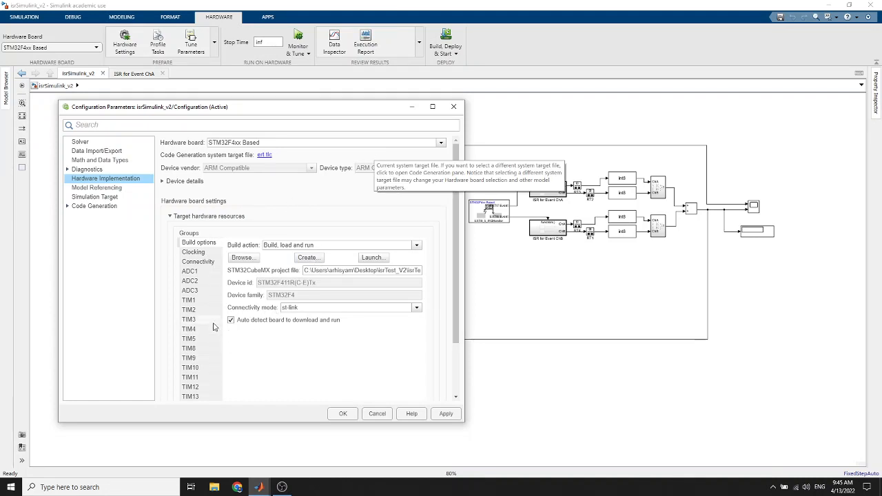
Check the Connectivity and External mode settings of the target hardware resources, and apply and accept the configuration parameters.
scroll(219, 333, "down", 3)
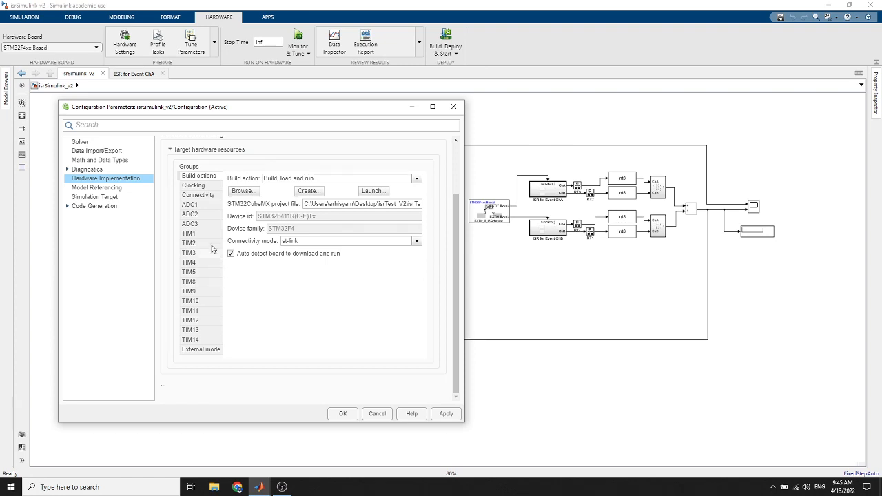
left_click(207, 195)
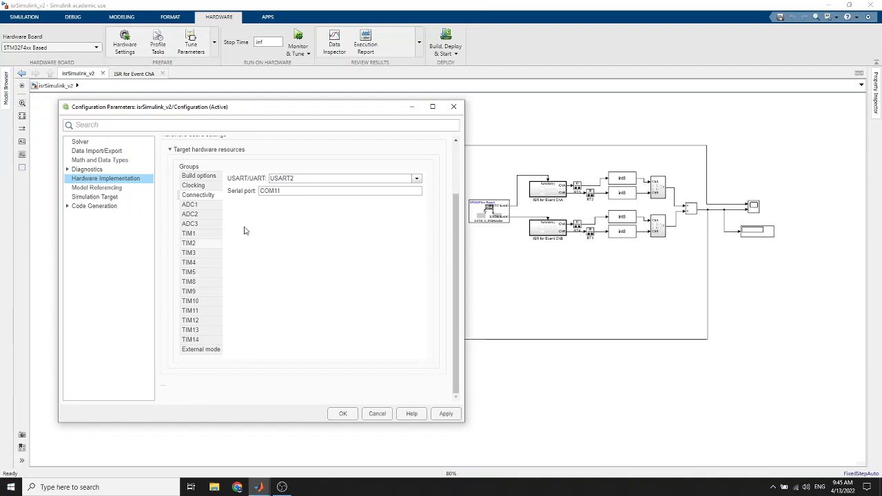
left_click(200, 350)
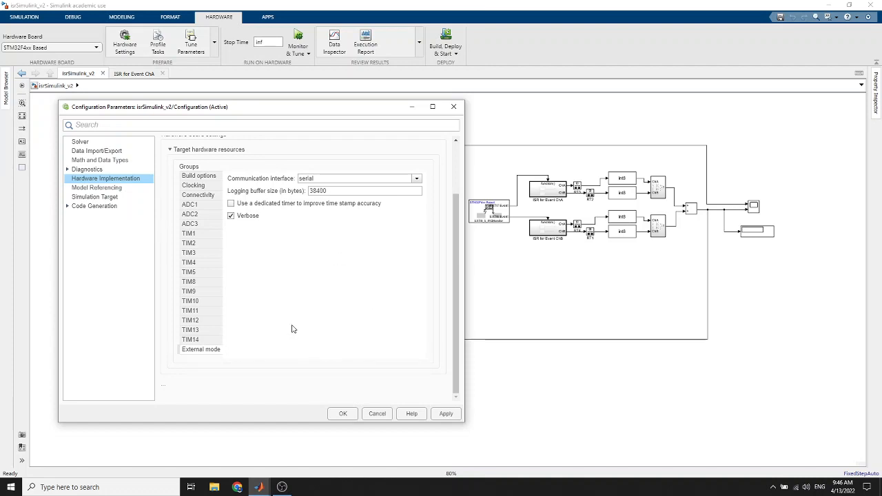
scroll(331, 336, "up", 2)
scroll(335, 337, "down", 2)
left_click(434, 415)
left_click(345, 417)
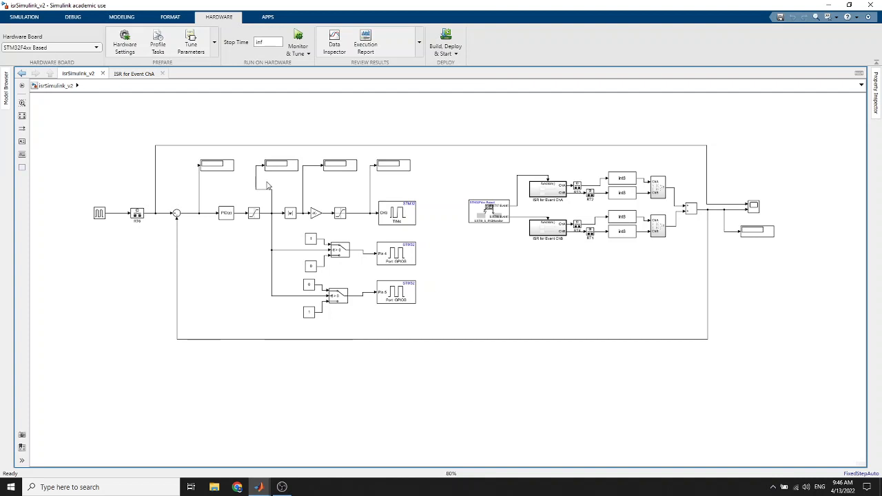
Open the Simulink Library Browser and look through the ARM Cortex-M support package and Embedded Coder's Host Communication blocks.
scroll(792, 149, "up", 4)
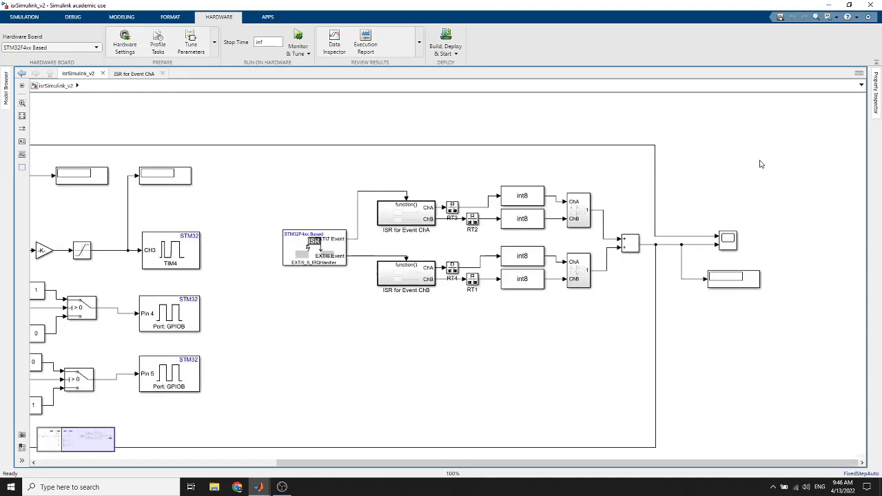
scroll(305, 195, "up", 1)
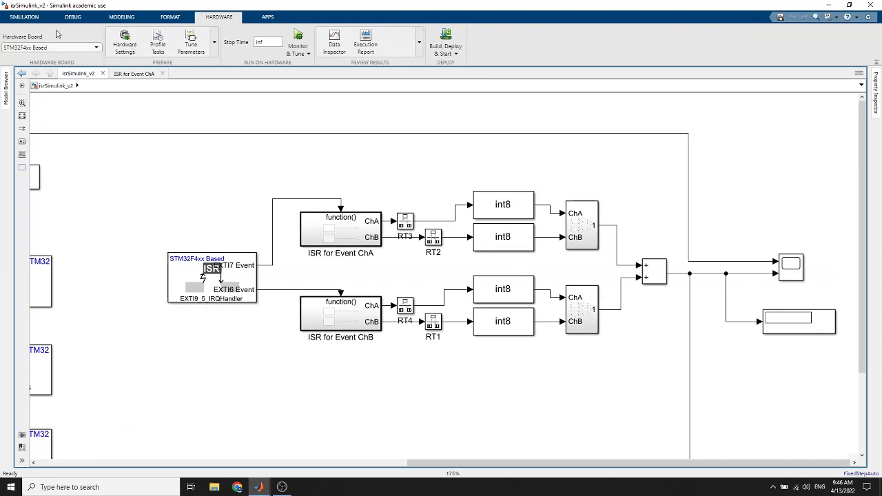
left_click(32, 20)
left_click(81, 47)
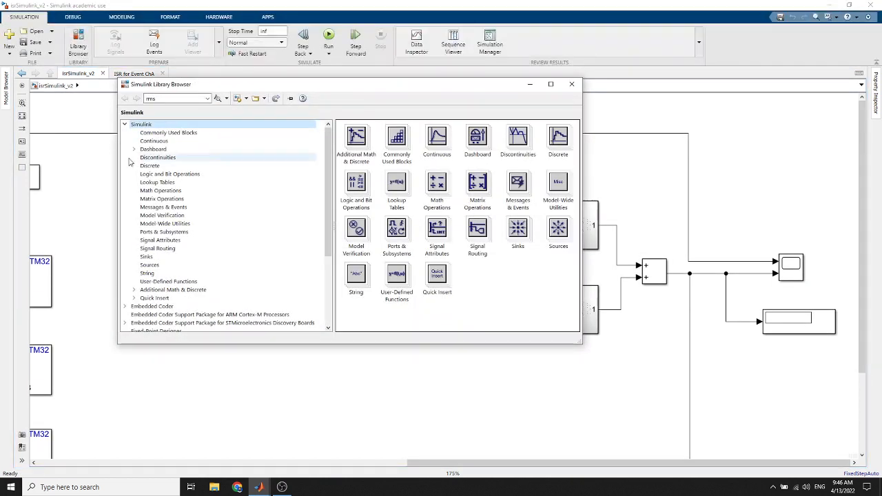
scroll(129, 160, "down", 5)
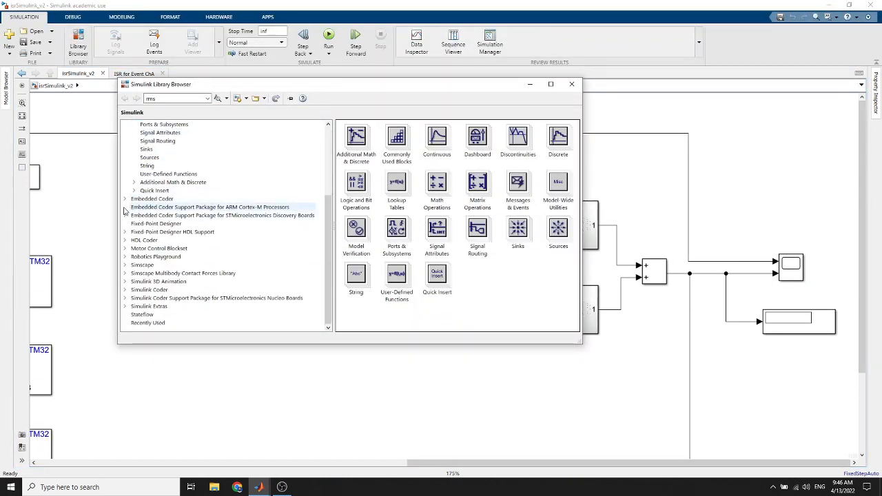
left_click(141, 208)
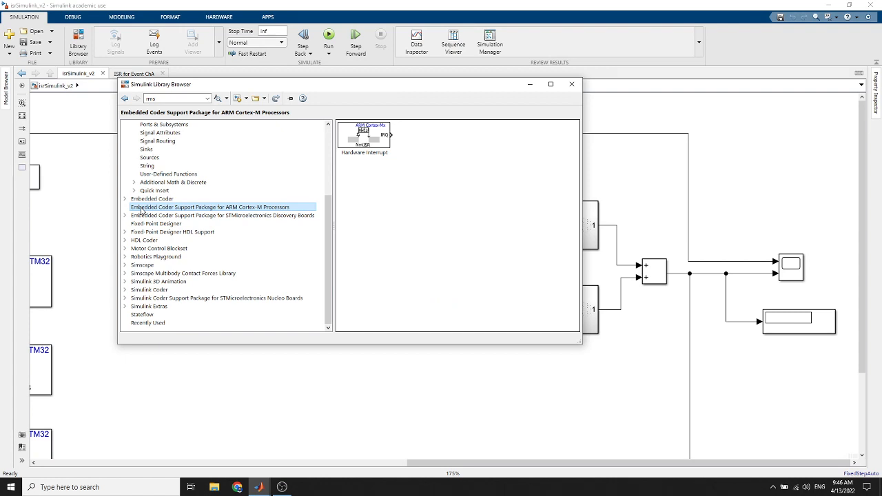
left_click(148, 199)
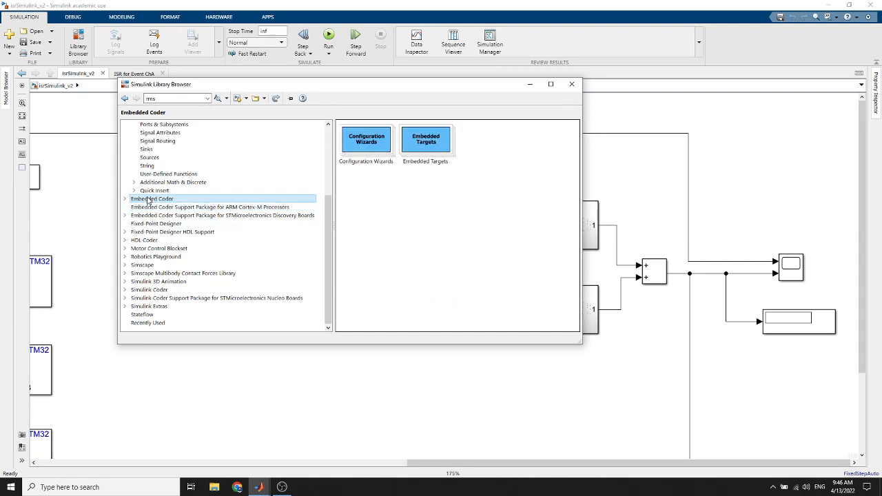
double_click(425, 142)
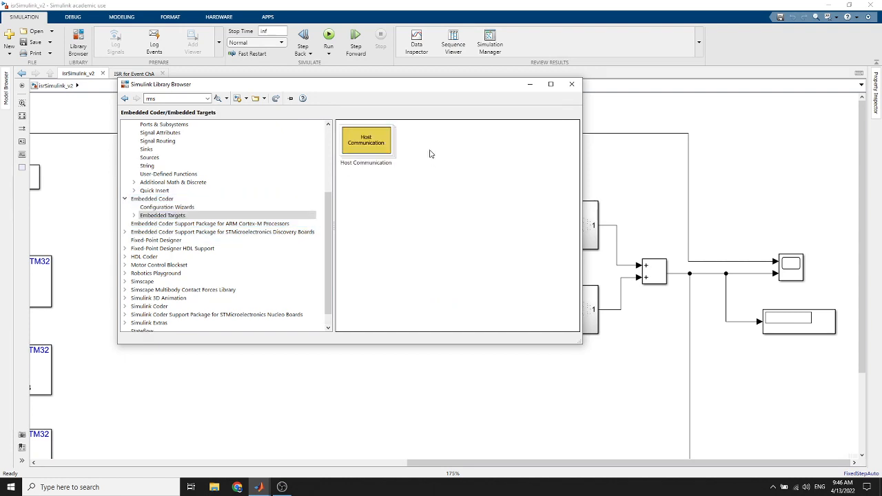
double_click(387, 145)
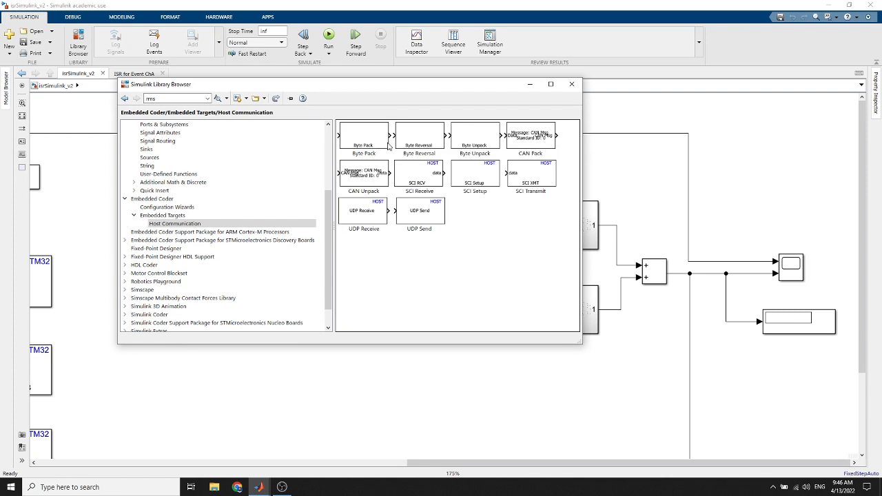
Look through the Embedded Coder and ARM Cortex-M libraries and open STM32F4xx Based Boards in the STMicroelectronics Discovery Boards support package.
left_click(124, 98)
left_click(153, 201)
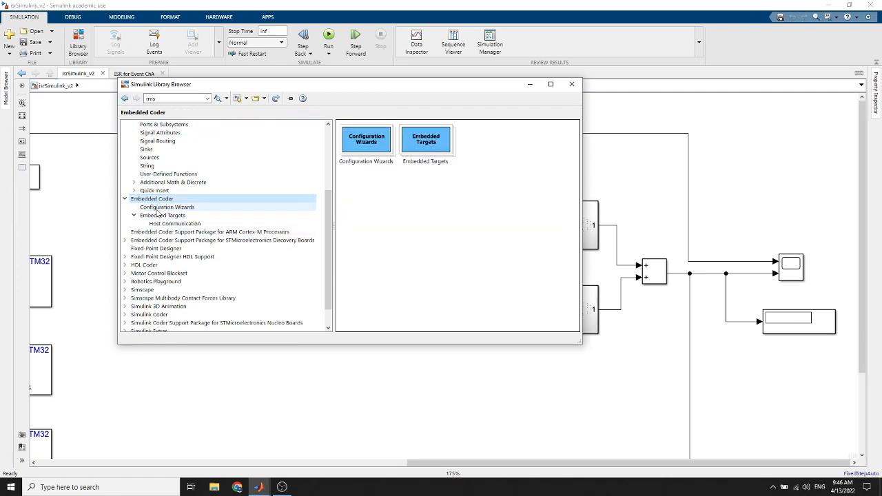
left_click(154, 215)
left_click(153, 199)
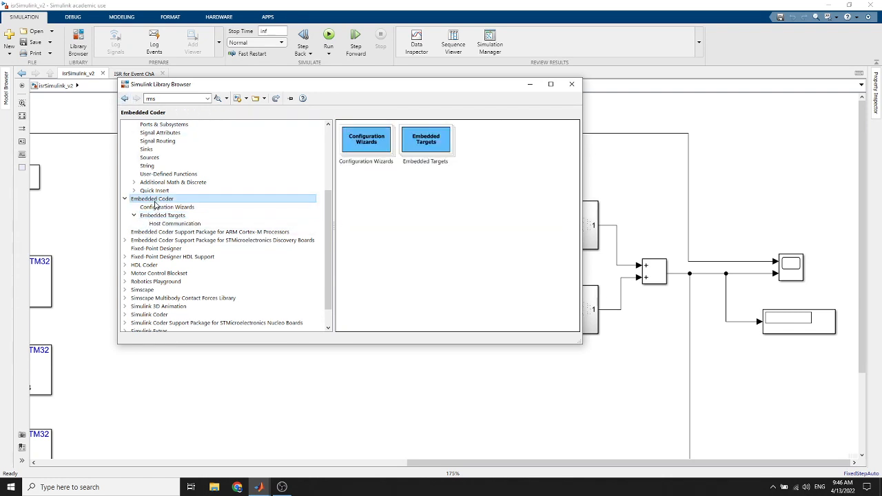
left_click(156, 207)
left_click(159, 216)
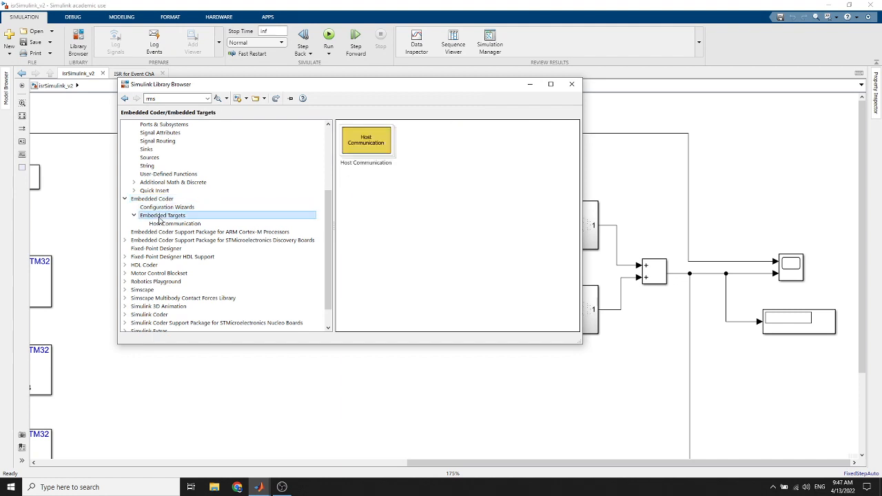
left_click(147, 232)
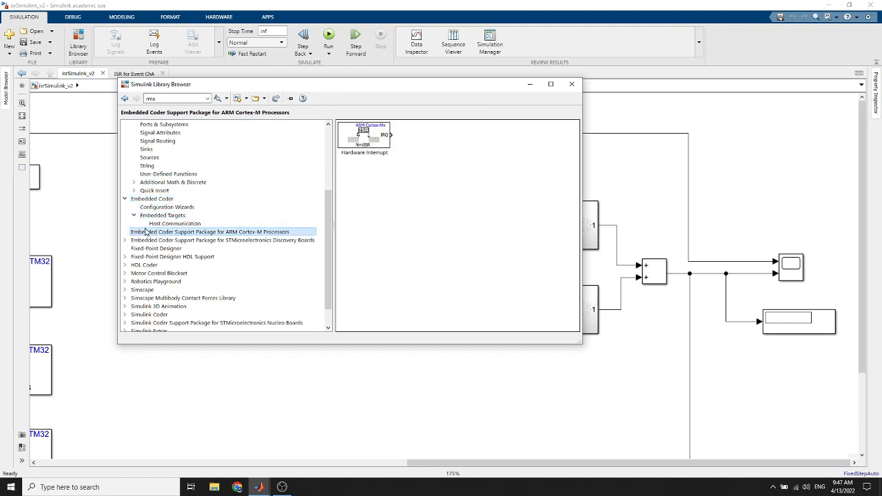
left_click(147, 241)
left_click(147, 233)
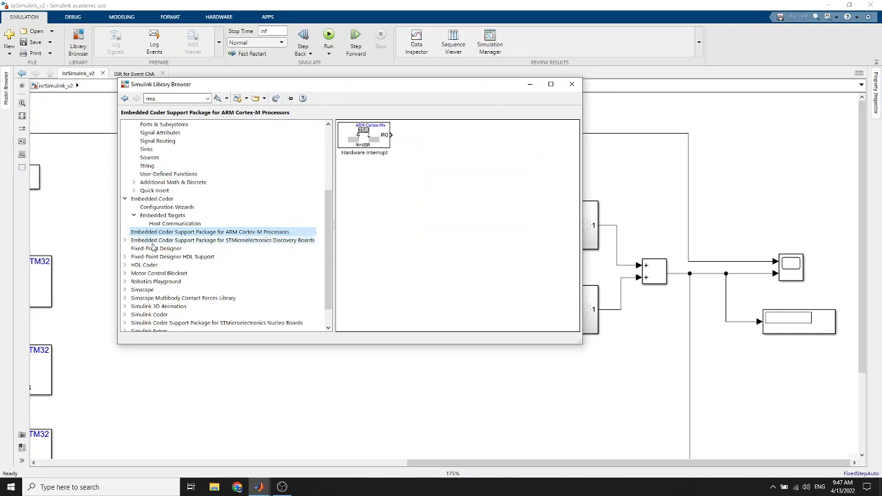
left_click(152, 242)
left_click(502, 146)
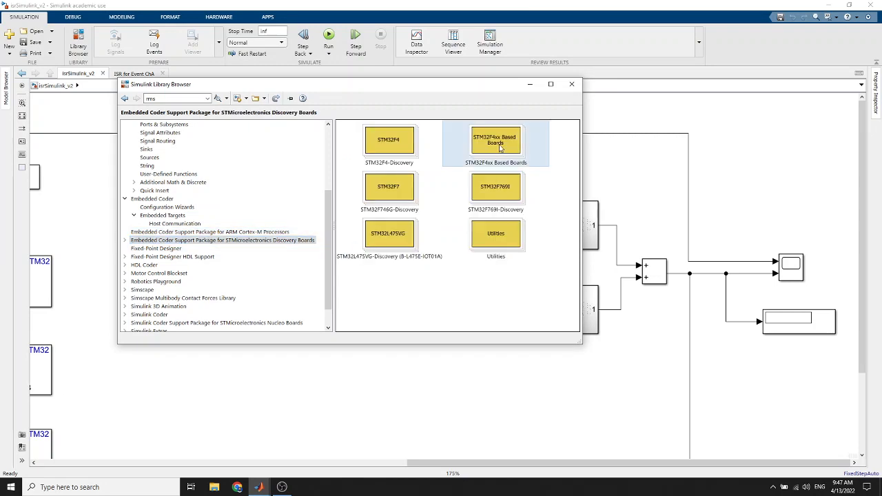
double_click(501, 146)
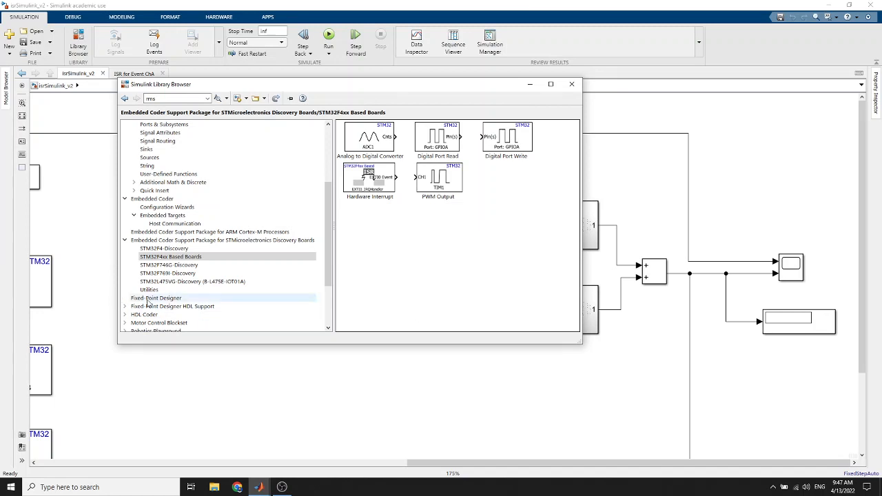
Look through the STM32F7, Sensors and Common blocks of the Simulink Coder Support Package for STMicroelectronics Nucleo Boards.
scroll(147, 304, "down", 3)
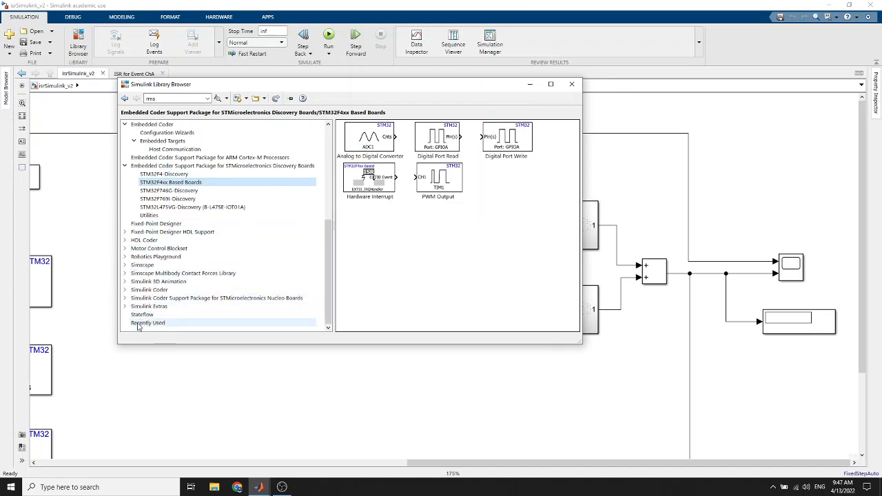
left_click(158, 300)
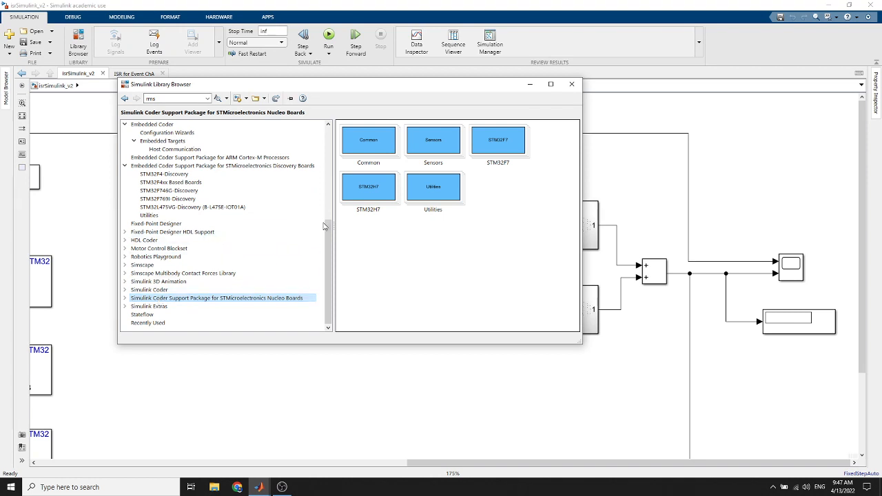
left_click(491, 150)
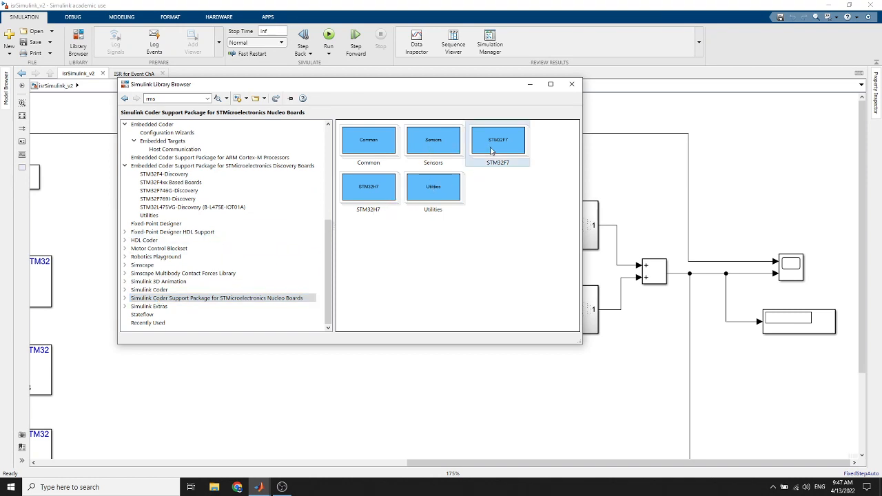
double_click(491, 150)
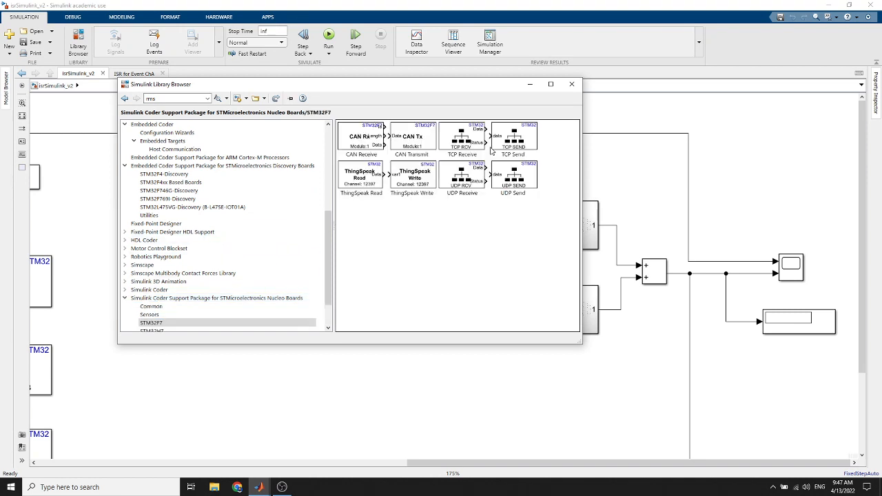
left_click(150, 314)
left_click(151, 306)
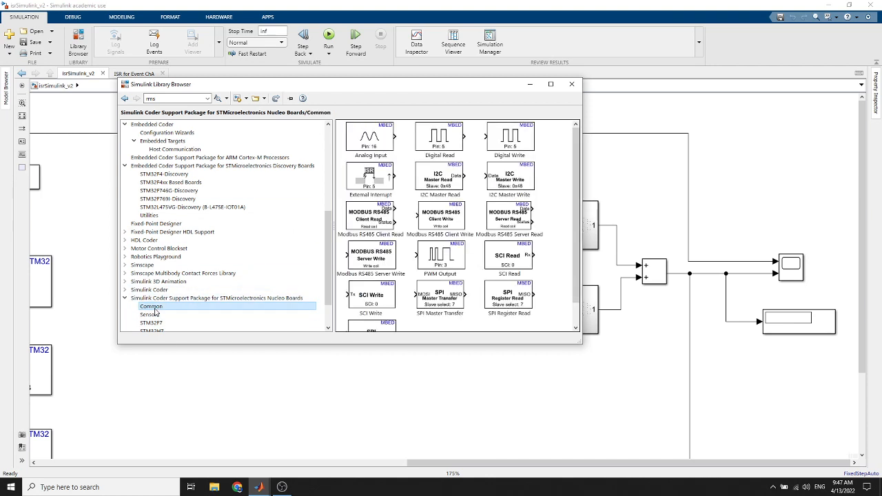
scroll(228, 290, "down", 2)
scroll(397, 209, "down", 1)
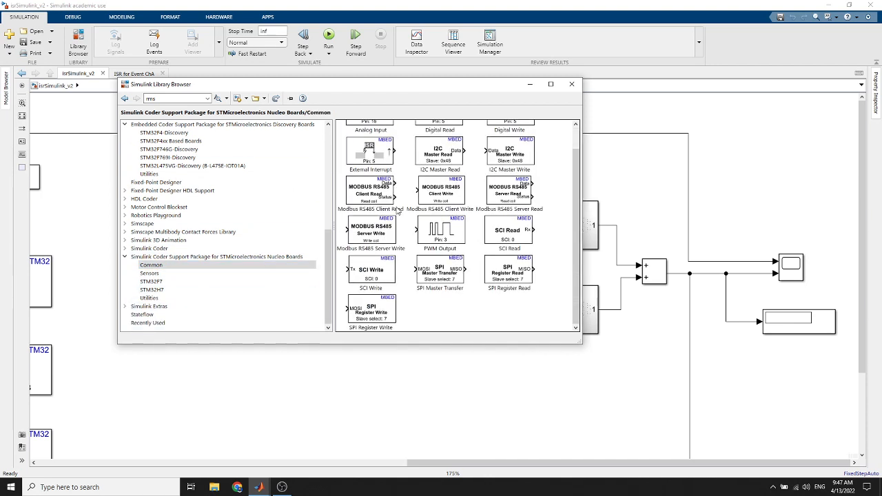
scroll(396, 241, "up", 1)
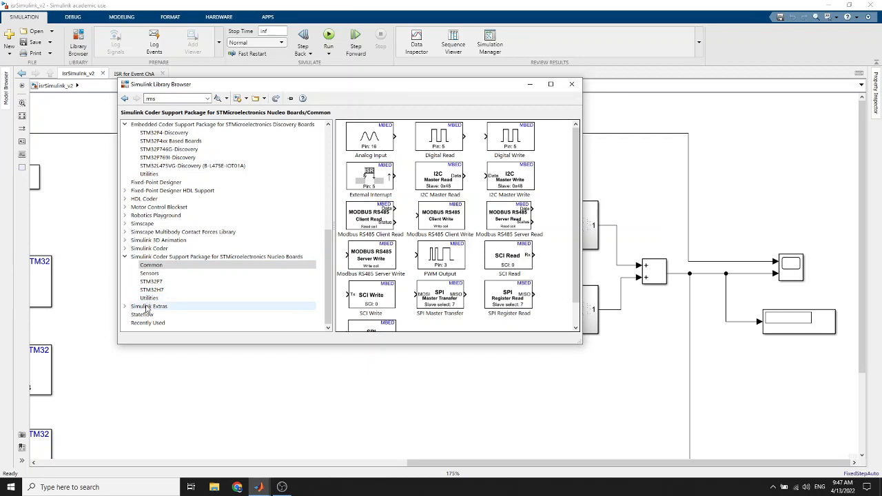
scroll(147, 302, "up", 3)
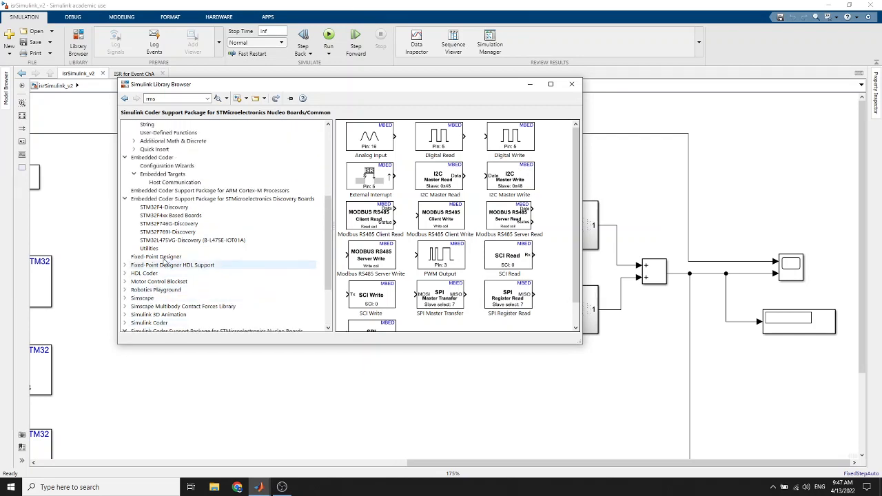
Return to the STM32F4xx Based Boards library and select its Hardware Interrupt block.
left_click(177, 216)
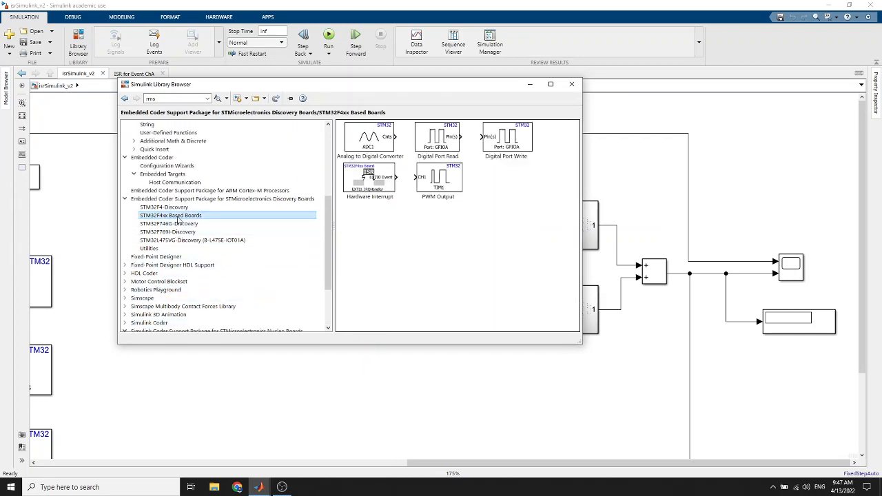
key("Up")
key("Down")
left_click(385, 191)
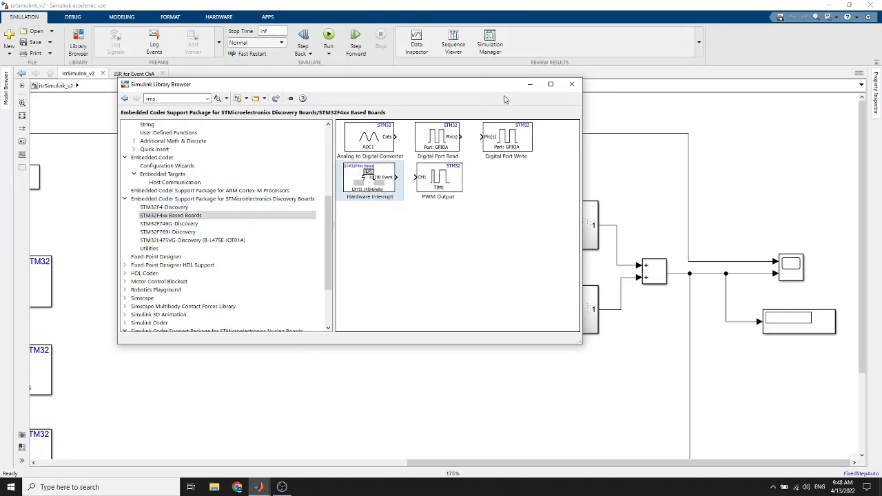
Minimize the Library Browser, then open the block parameters of the model's Hardware Interrupt block and widen the dialog.
left_click(530, 84)
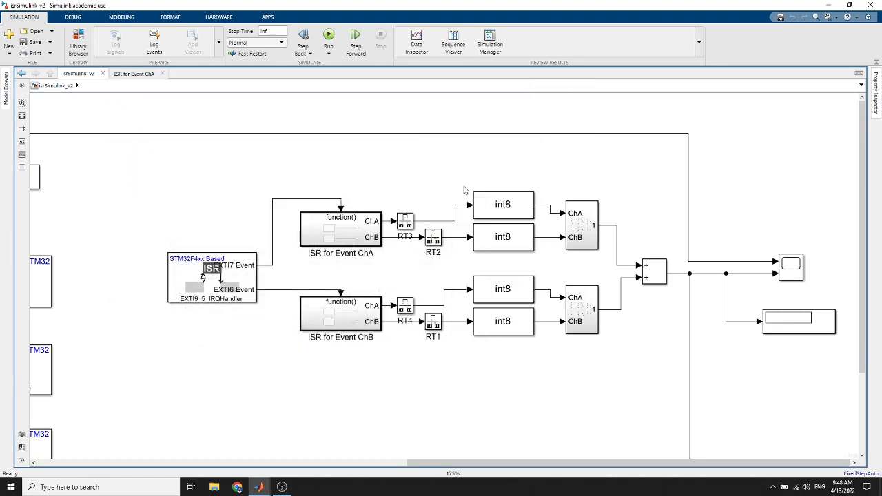
double_click(189, 269)
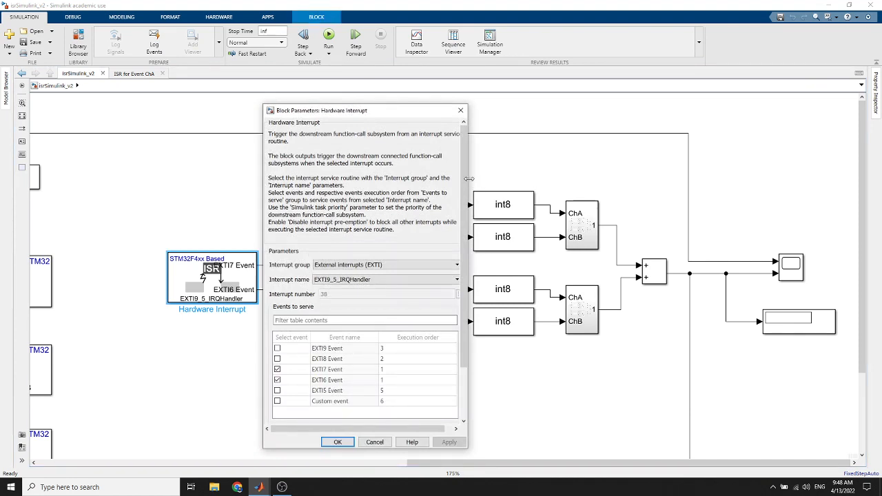
left_click_drag(468, 176, 514, 177)
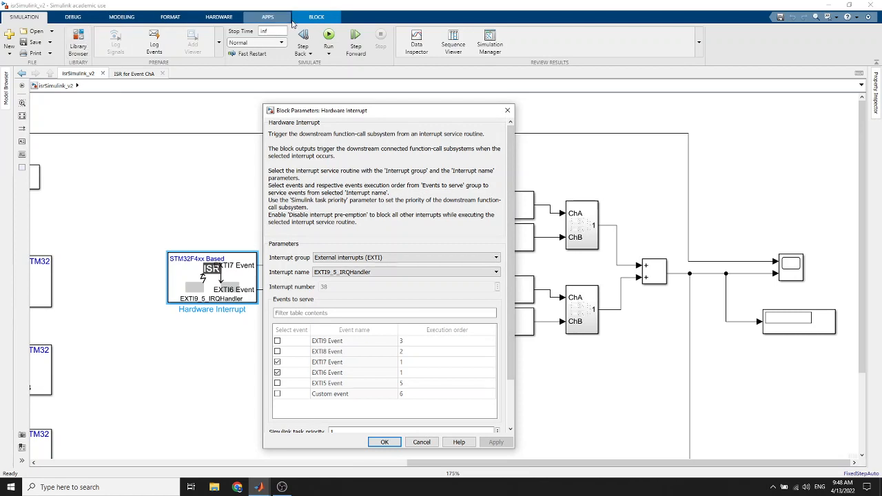
Launch STM32CubeMX from the target hardware resources, check the GPIO_EXTI6 and GPIO_EXTI7 pins in the pinout, and minimize it.
left_click(231, 17)
left_click(126, 44)
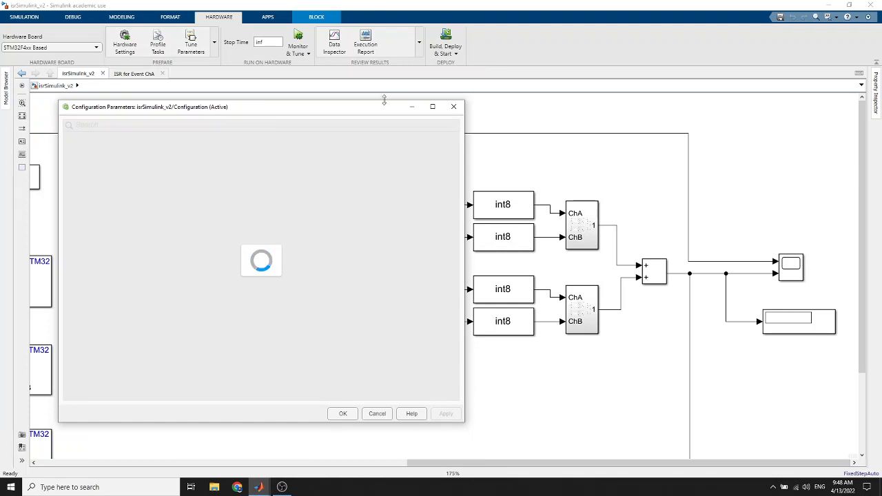
left_click_drag(384, 109, 398, 118)
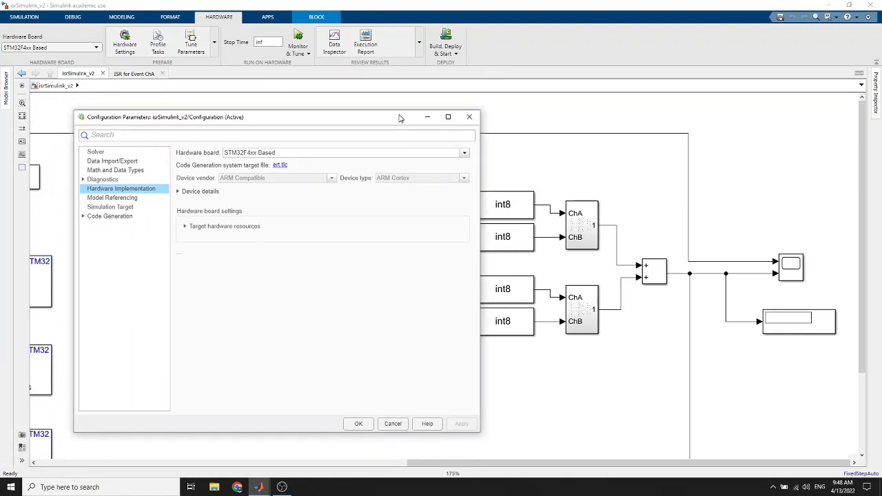
left_click(186, 227)
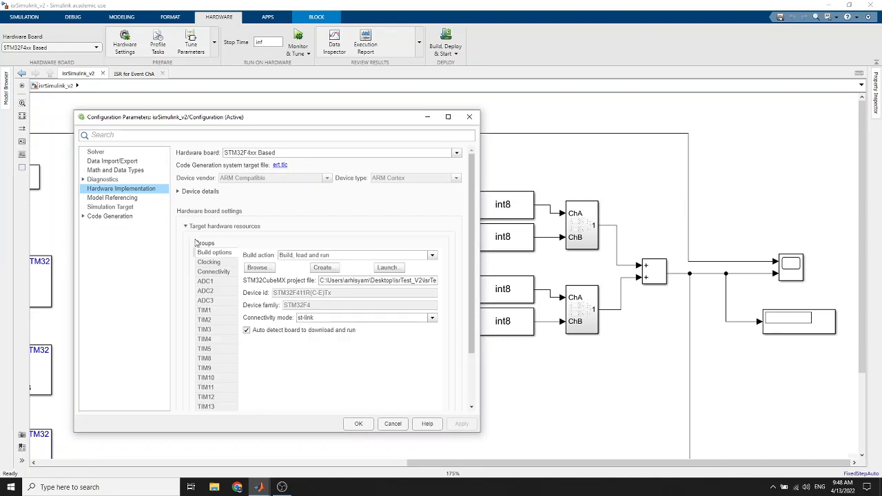
left_click(387, 267)
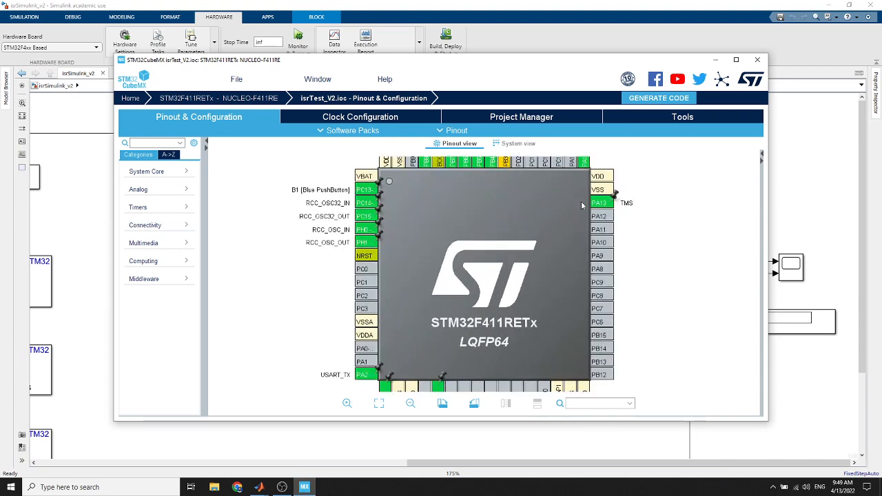
scroll(490, 200, "up", 2)
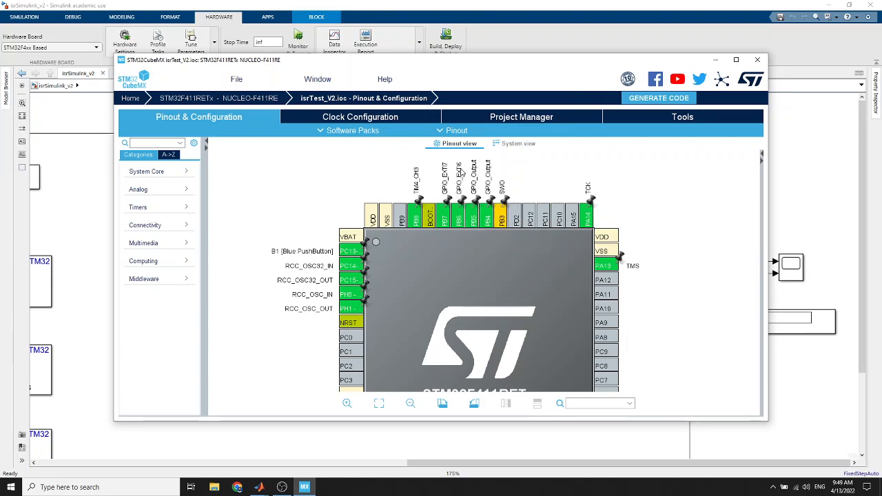
left_click(716, 60)
Review the Hardware Interrupt block's interrupt group and name options, events to serve and task priority, and leave without changes.
double_click(233, 275)
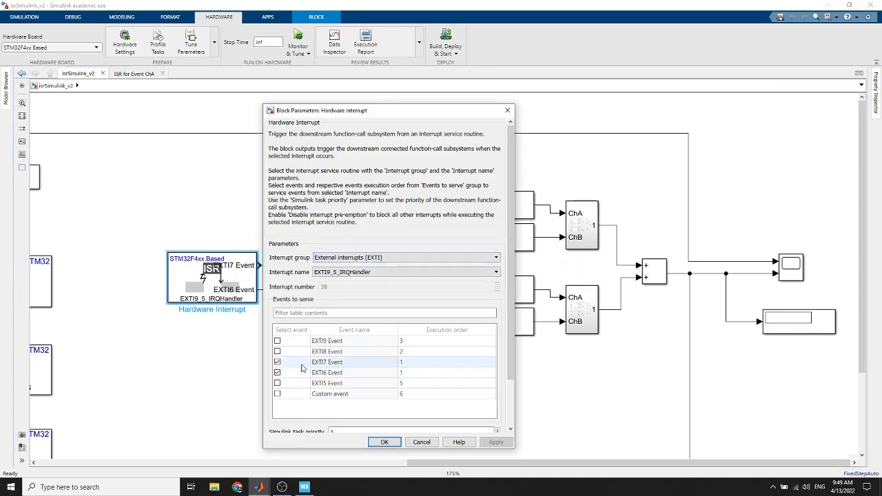
left_click(371, 257)
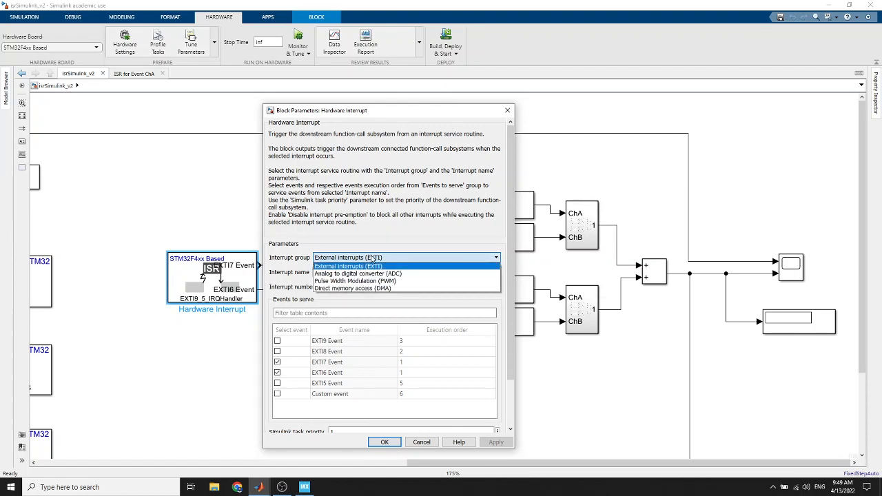
left_click(372, 257)
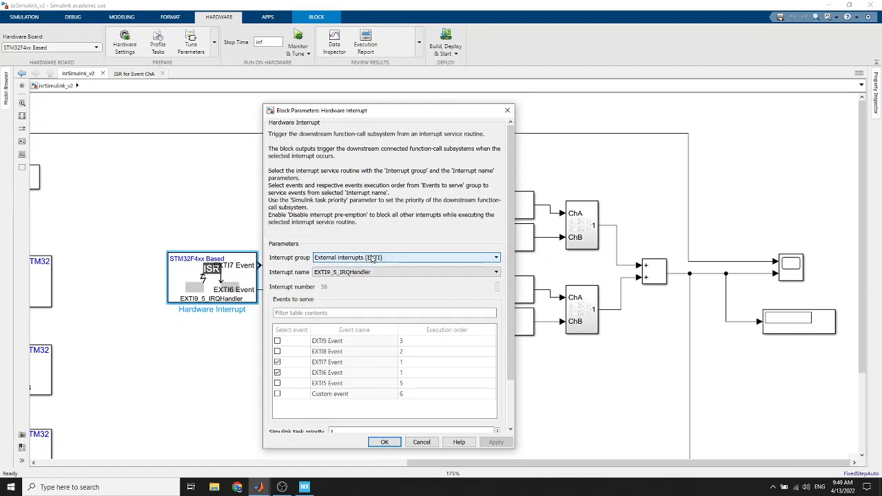
left_click(350, 259)
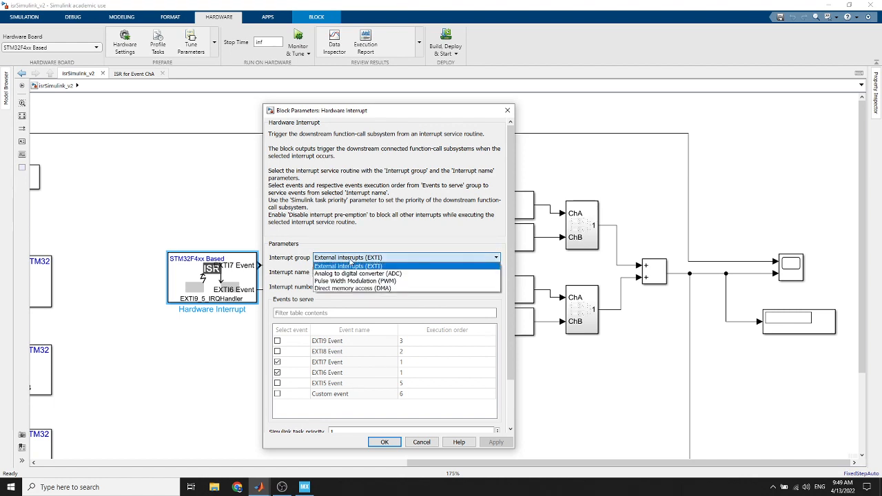
left_click(350, 262)
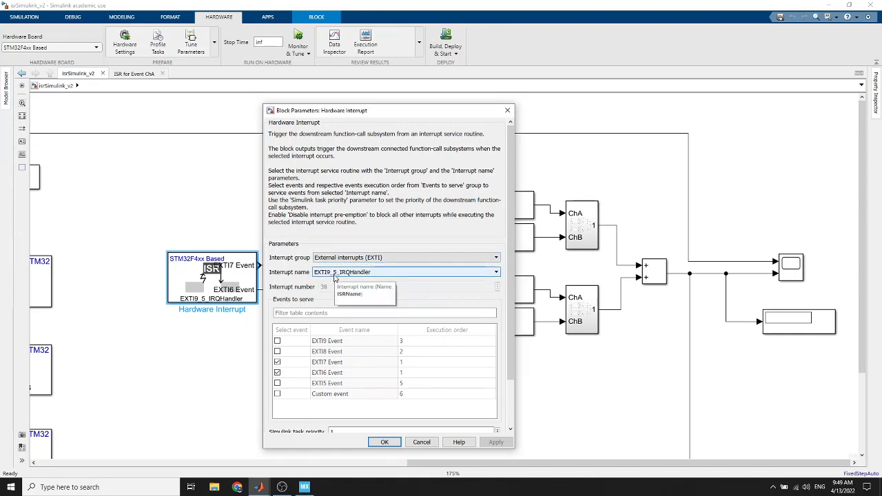
left_click(336, 274)
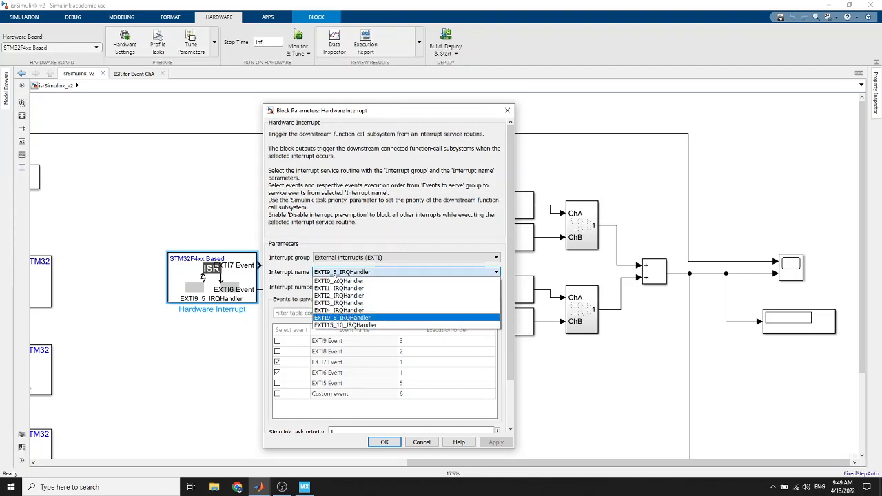
left_click(334, 275)
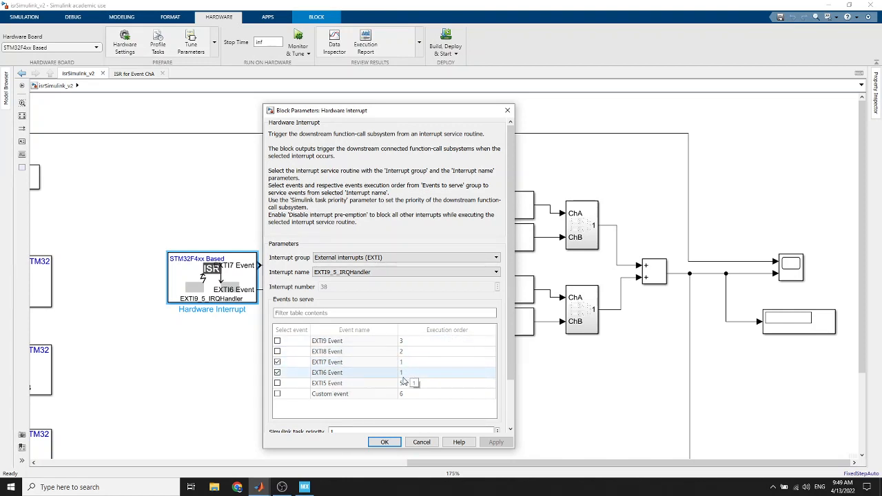
scroll(328, 364, "down", 1)
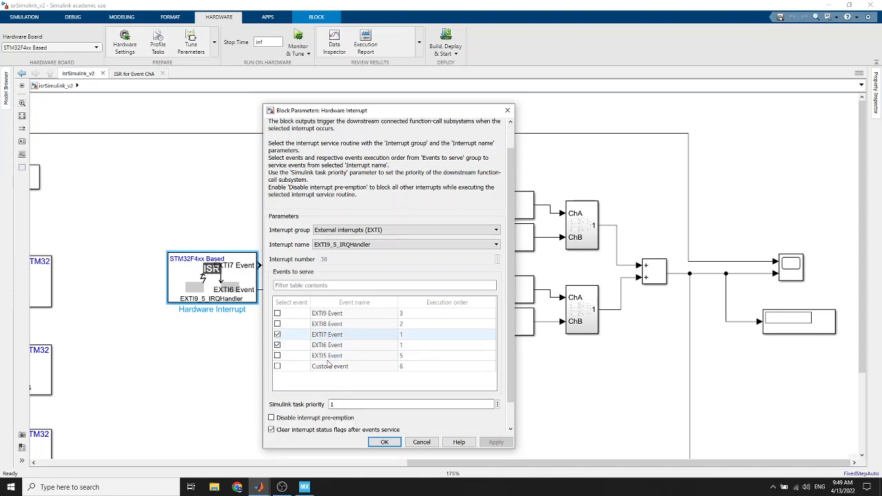
scroll(328, 364, "down", 1)
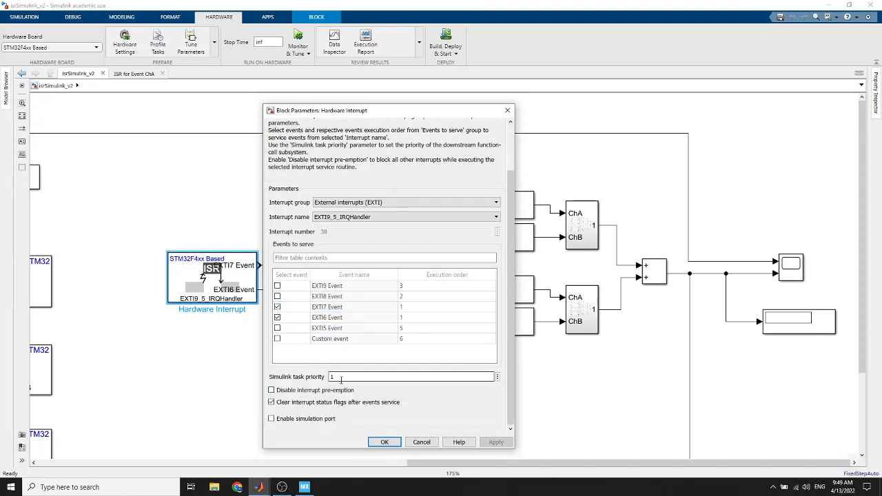
left_click(422, 442)
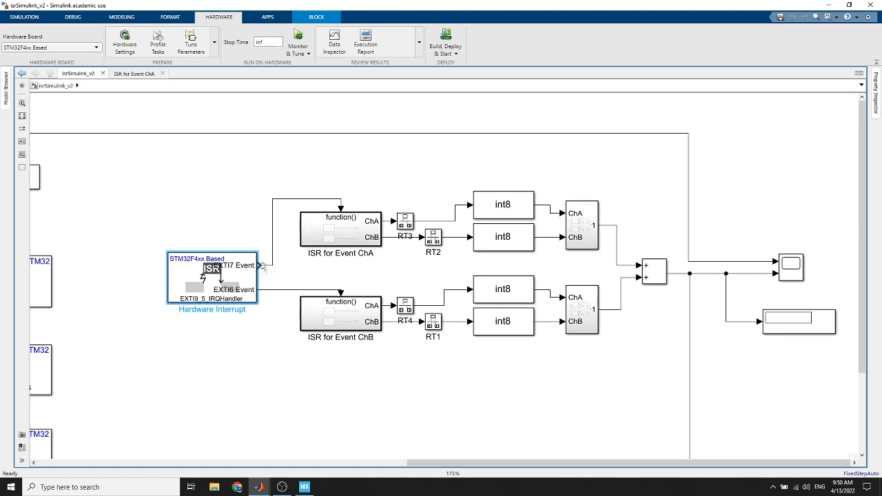
Open the ISR for Event ChA subsystem to view its contents, and return to the isrSimulink_v2 top level.
left_click(317, 225)
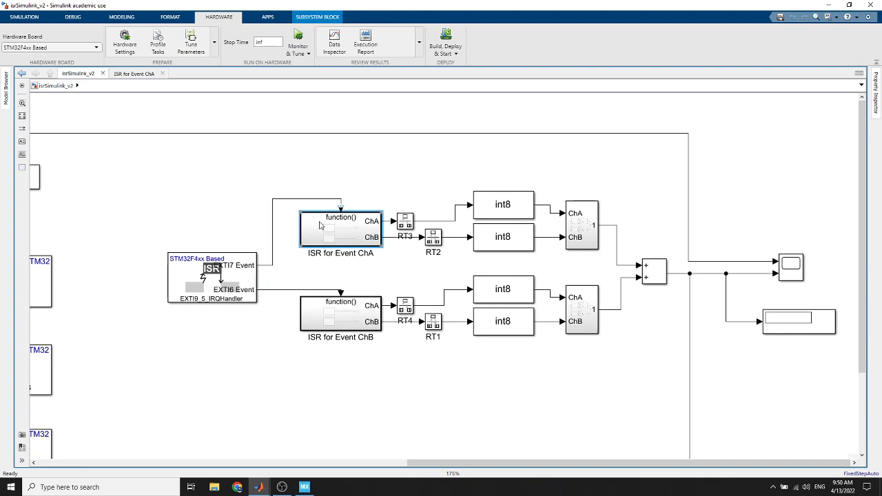
double_click(319, 226)
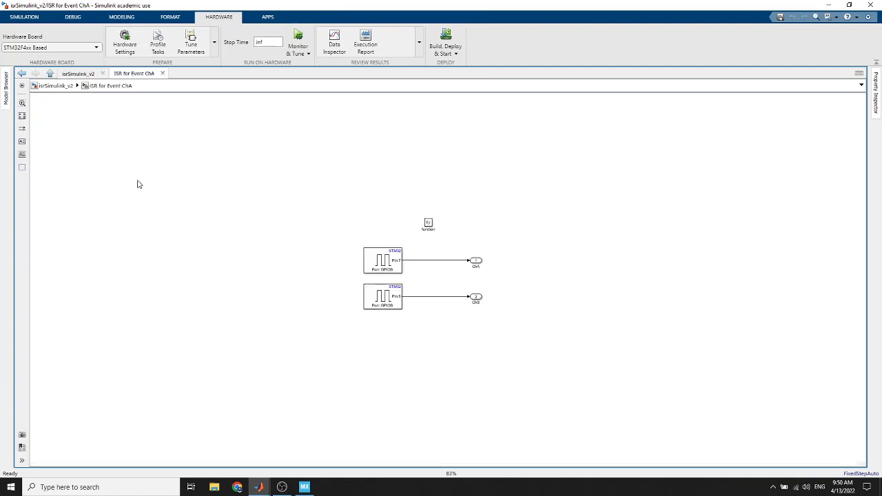
left_click(60, 89)
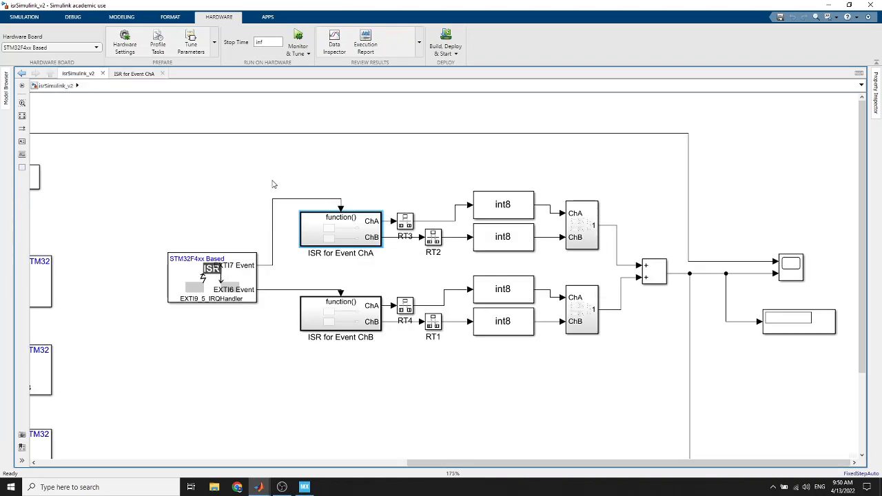
Search the Simulink library for "function" and add a Function-Call Subsystem above the Hardware Interrupt block.
left_click(311, 220)
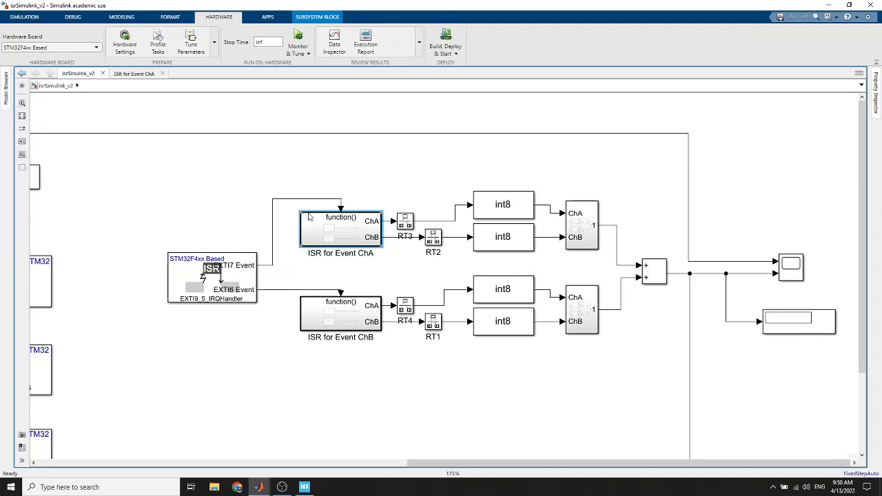
left_click(27, 18)
left_click(80, 46)
left_click(169, 96)
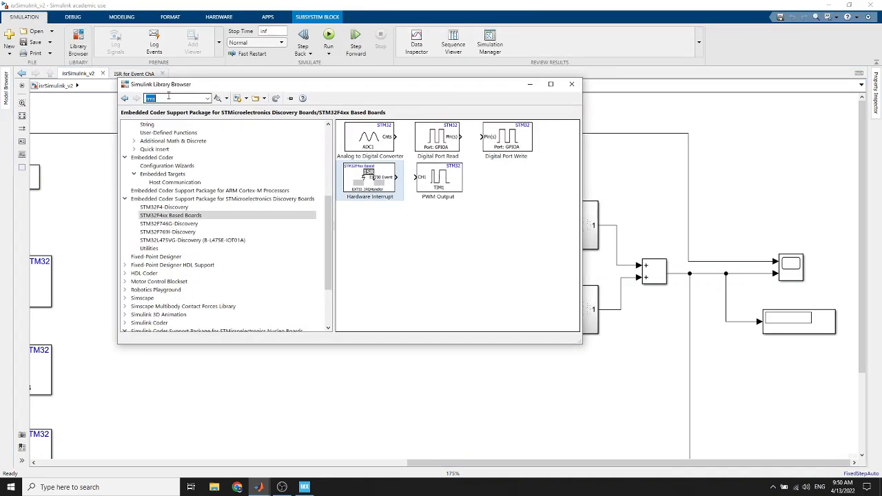
type("function")
key("Return")
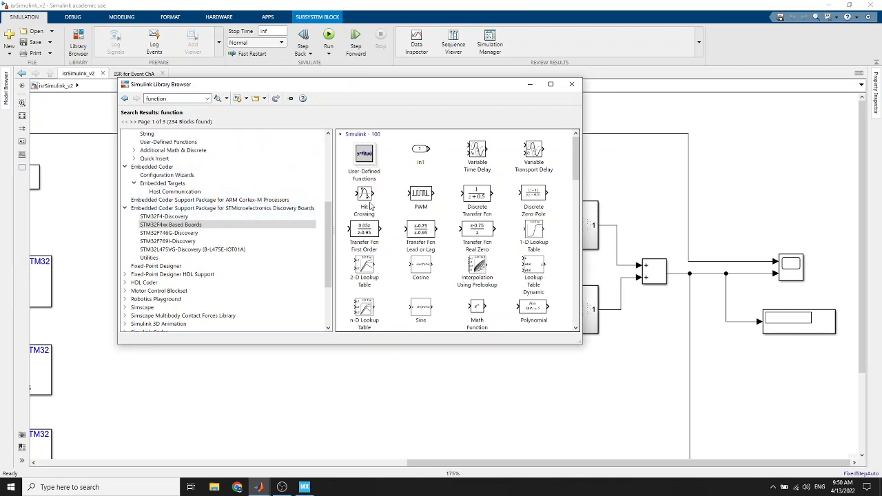
scroll(464, 217, "down", 5)
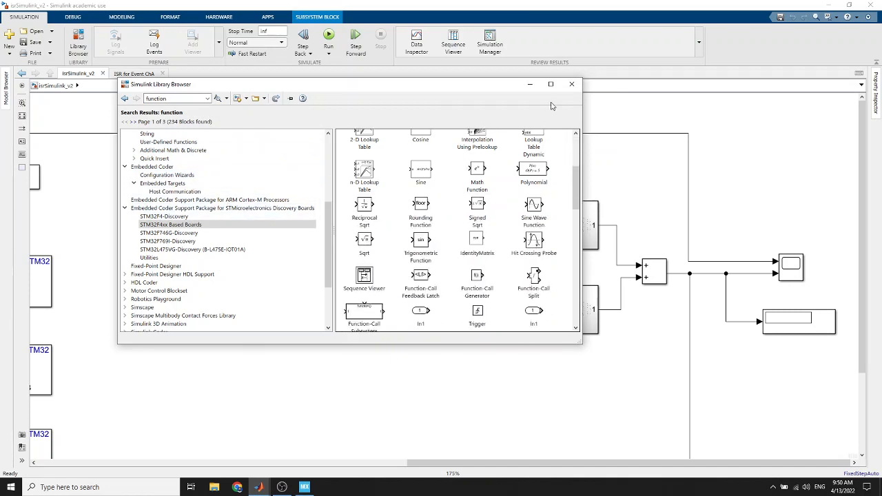
scroll(483, 227, "down", 1)
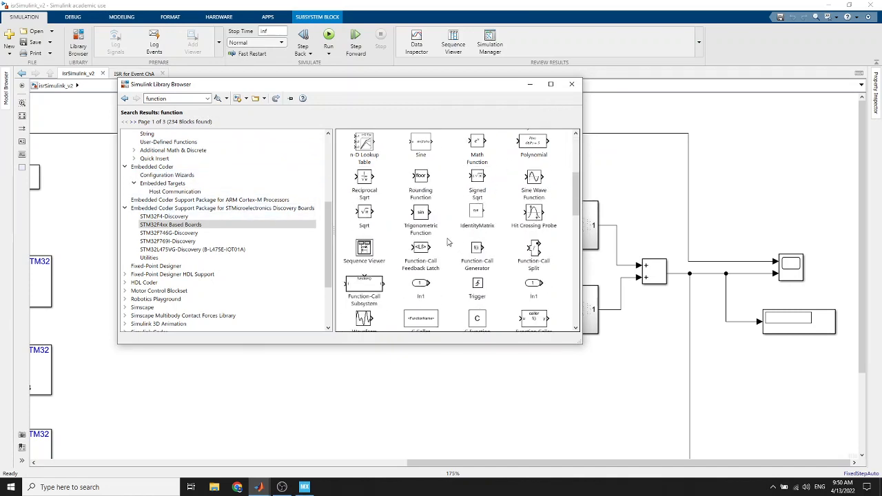
left_click(371, 288)
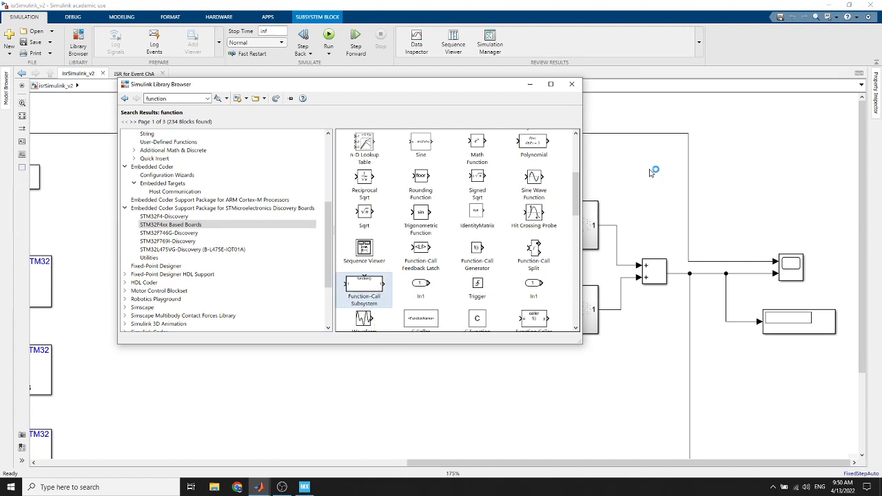
left_click_drag(652, 172, 197, 177)
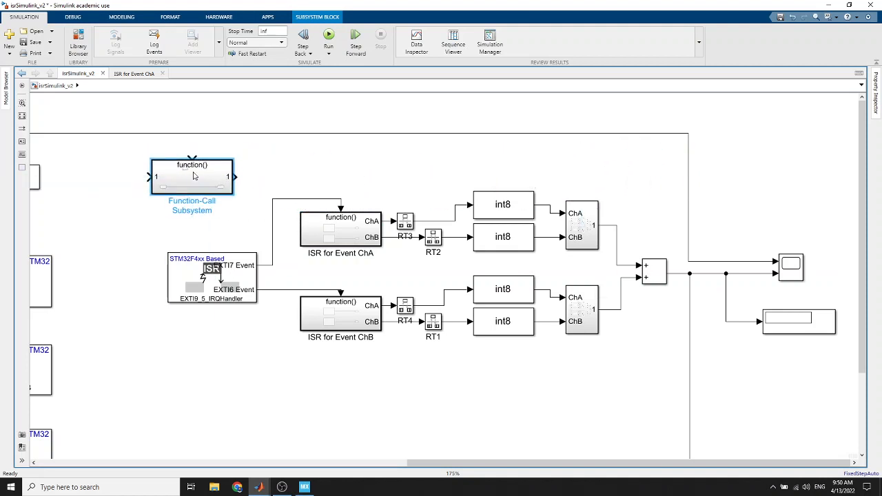
Inspect the default contents of the new Function-Call Subsystem, including its input port, and return to the top level.
double_click(196, 176)
left_click(390, 301)
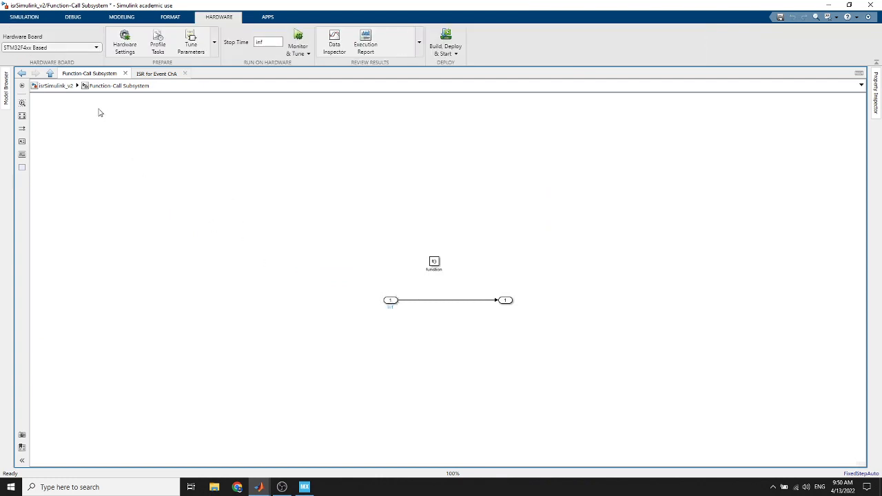
left_click(55, 86)
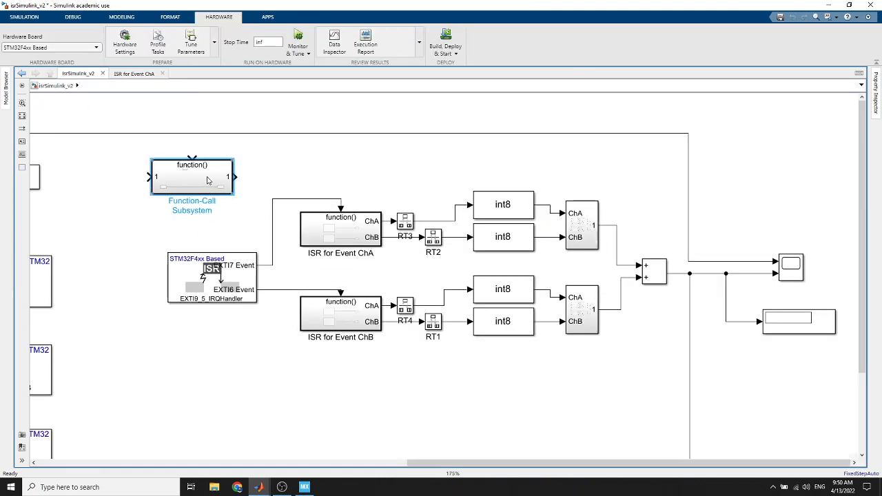
Open the ISR for Event ChA subsystem and enlarge its function block, digital port reads and output ports.
left_click(302, 238)
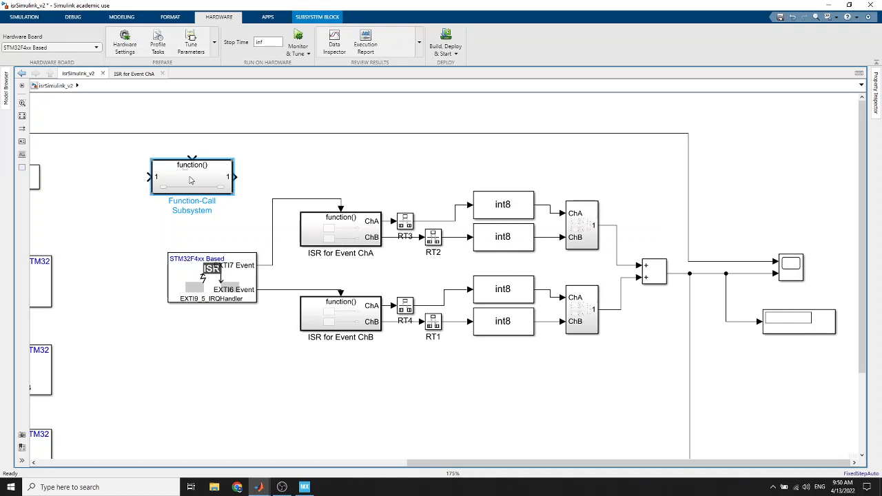
left_click(222, 275)
left_click(355, 242)
double_click(349, 232)
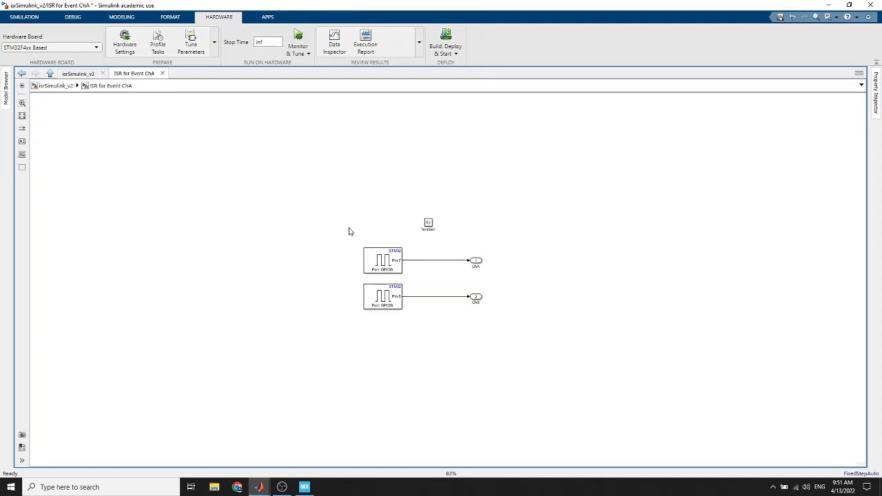
scroll(451, 245, "up", 3)
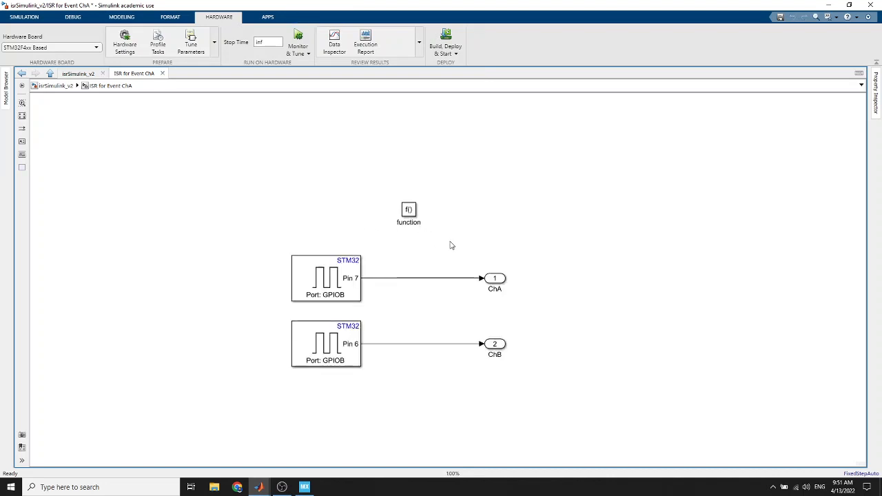
scroll(421, 265, "up", 2)
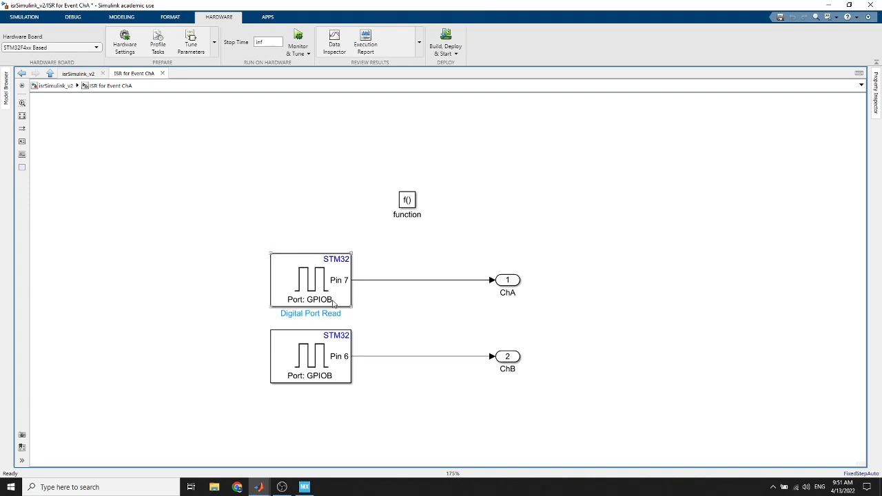
Compare the GPIOB pin 7 and pin 6 Digital Port Read blocks with the STM32CubeMX pinout, and minimize STM32CubeMX.
left_click(319, 290)
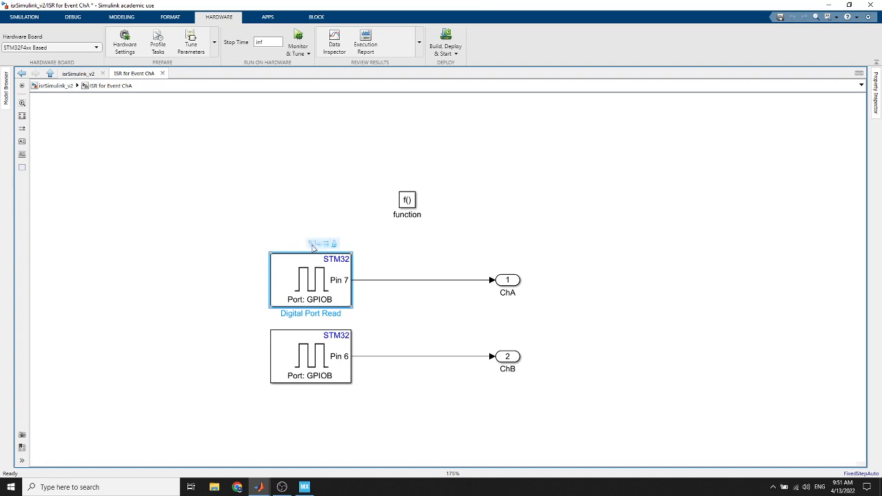
left_click(312, 355)
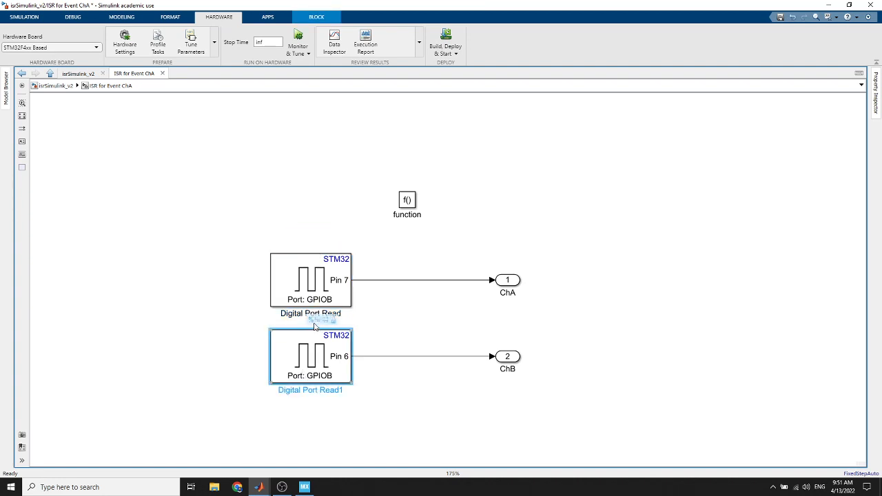
left_click(381, 310)
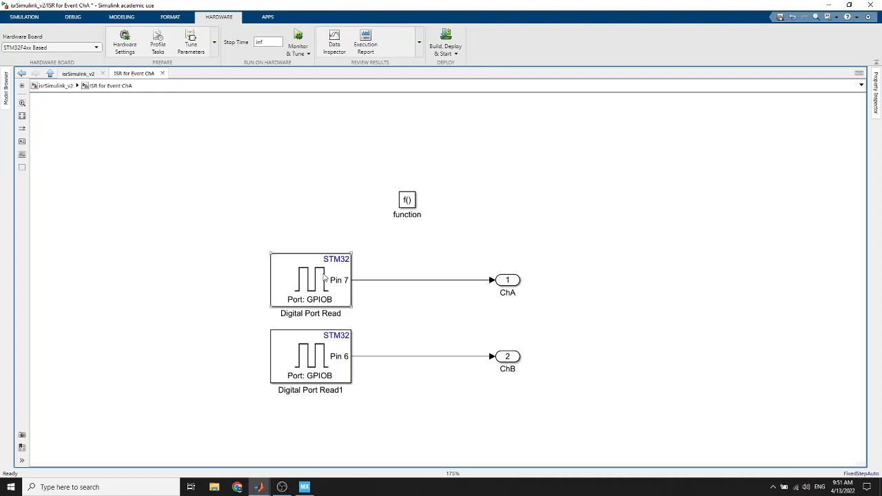
left_click(305, 488)
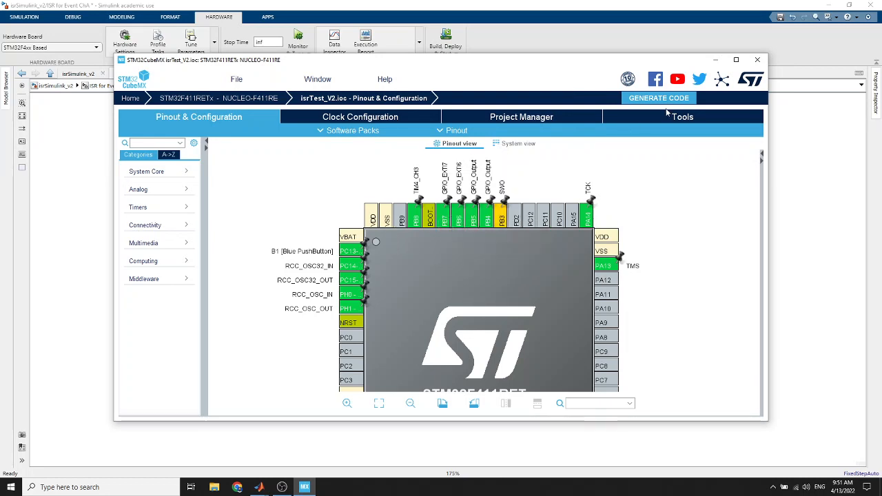
left_click(720, 62)
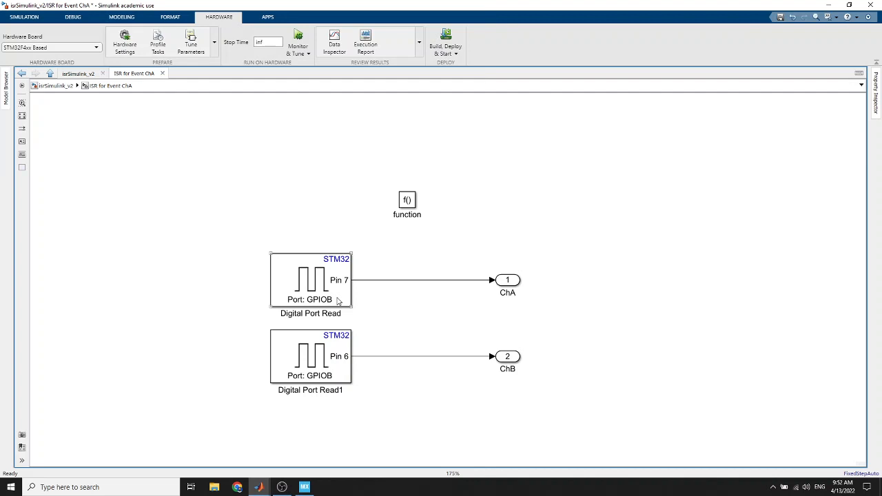
Compare the blank Function-Call Subsystem with the contents of ISR for Event ChA, and return to the Hardware Interrupt block.
left_click(48, 88)
left_click(167, 197)
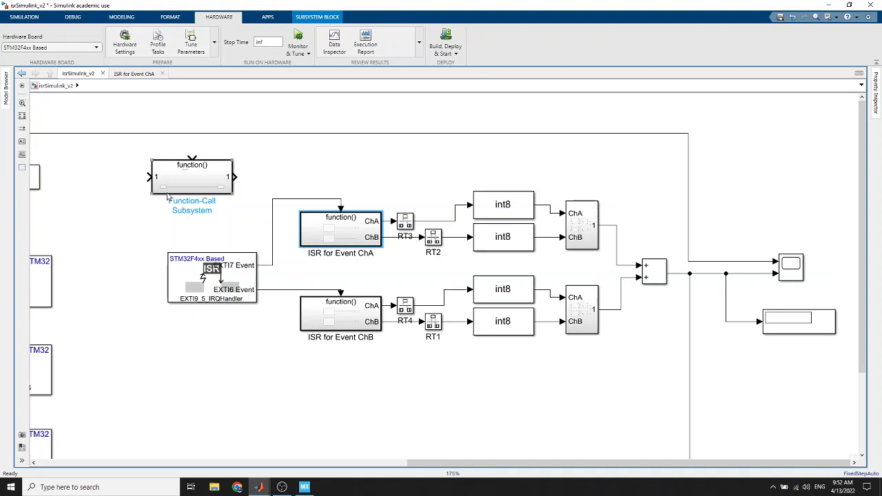
double_click(337, 237)
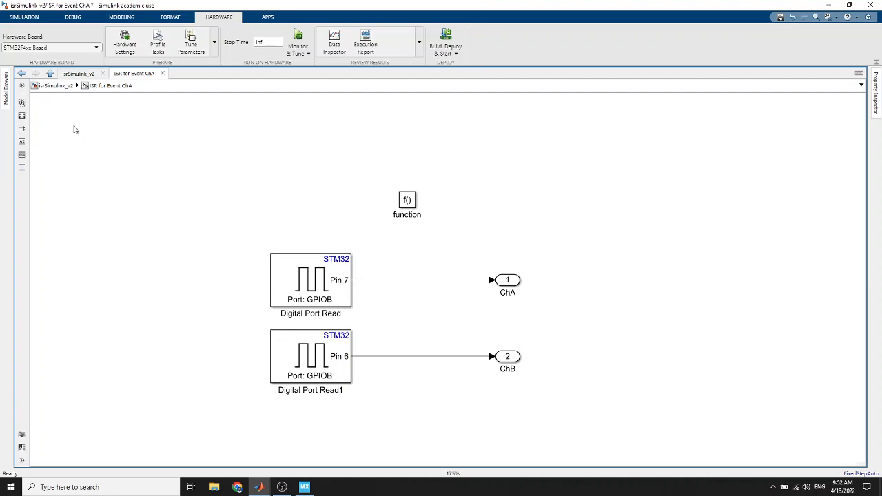
left_click(55, 85)
left_click(212, 284)
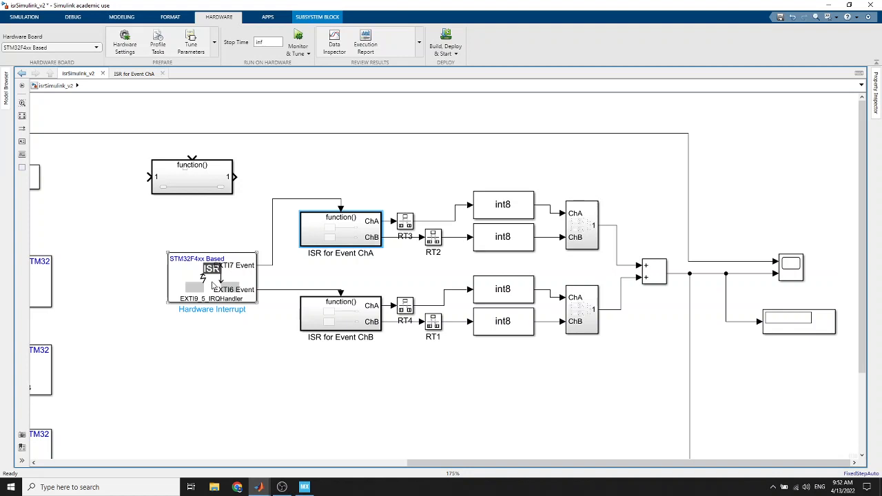
Compare the two ISR subsystems, examine the port reads inside ISR for Event ChB, and return to the top level.
left_click(358, 319)
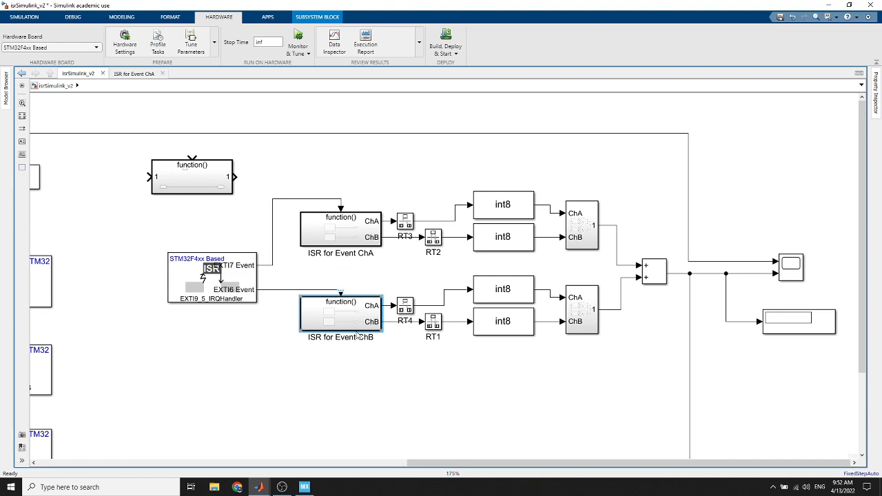
left_click(344, 228)
left_click(362, 325)
left_click(348, 239)
left_click(363, 311)
double_click(343, 315)
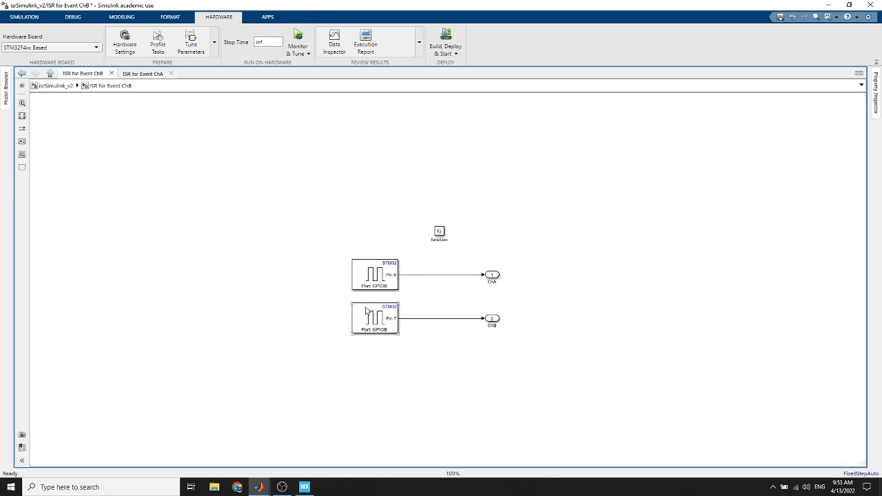
left_click(57, 87)
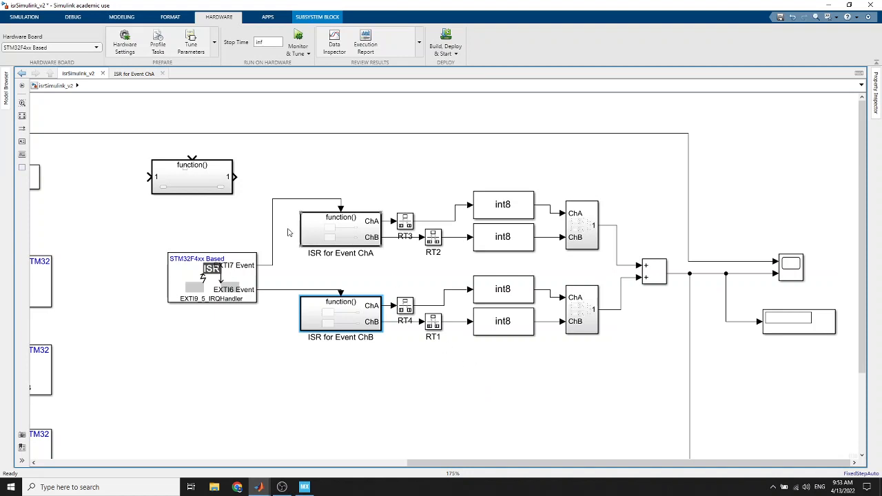
Delete the unconnected Function-Call Subsystem above the Hardware Interrupt block.
left_click(195, 183)
key("Delete")
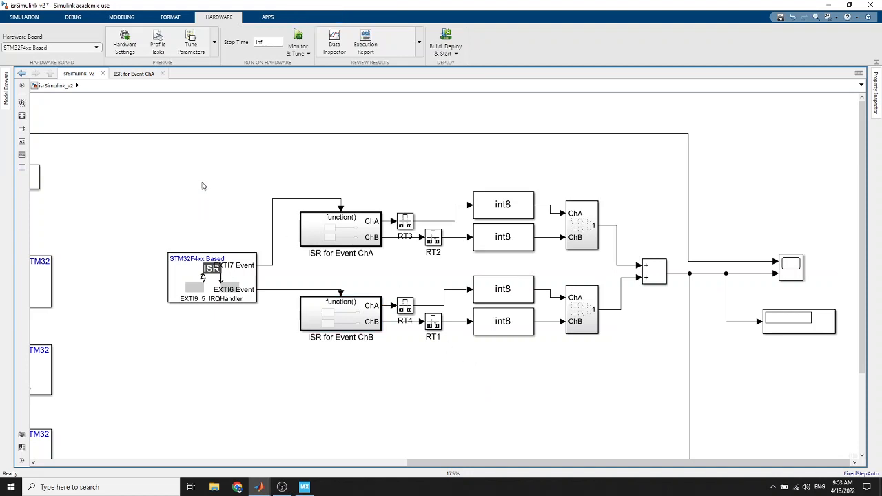
Review the RT3 Rate Transition block's data transfer options and output port sample time, and close its parameters unchanged.
scroll(414, 250, "up", 3)
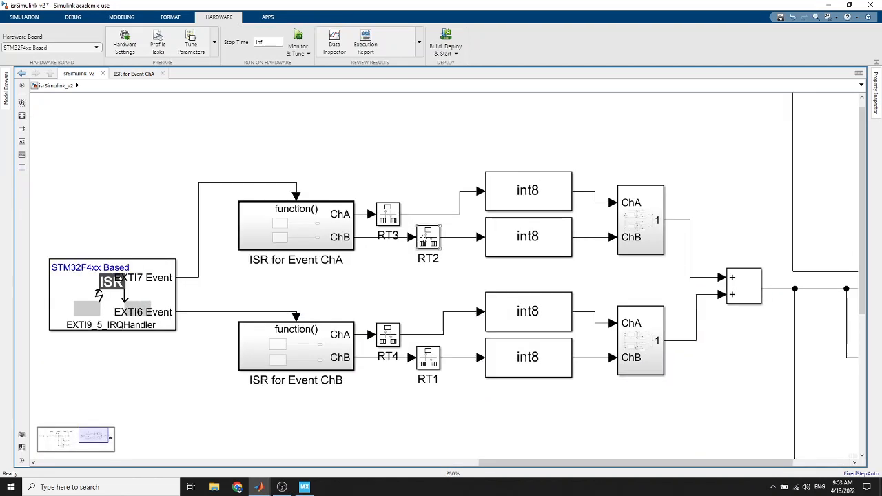
left_click(380, 218)
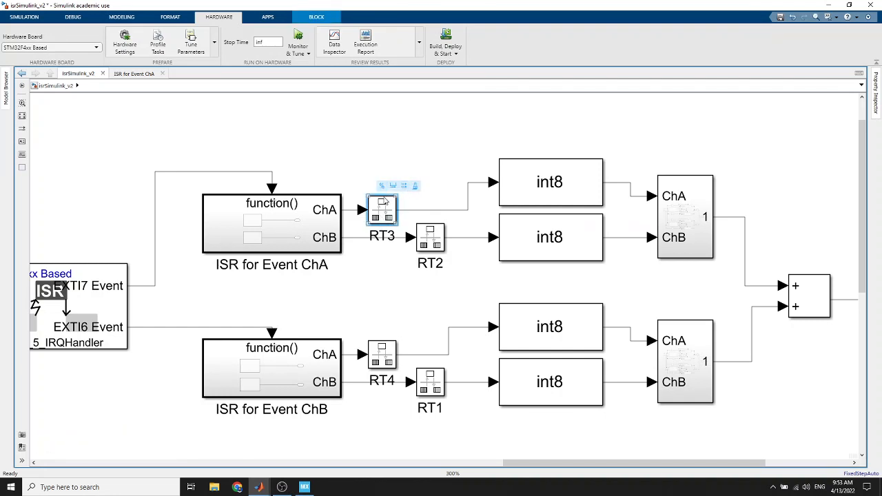
double_click(385, 210)
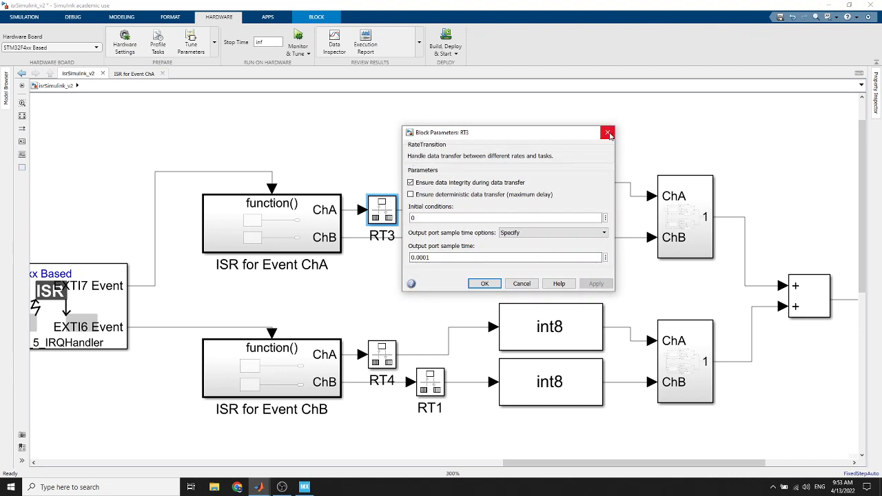
left_click(428, 257)
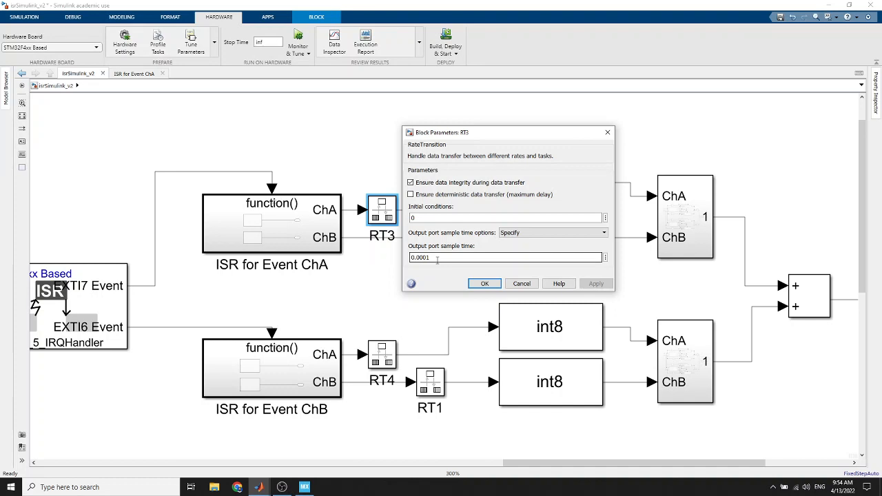
left_click(485, 283)
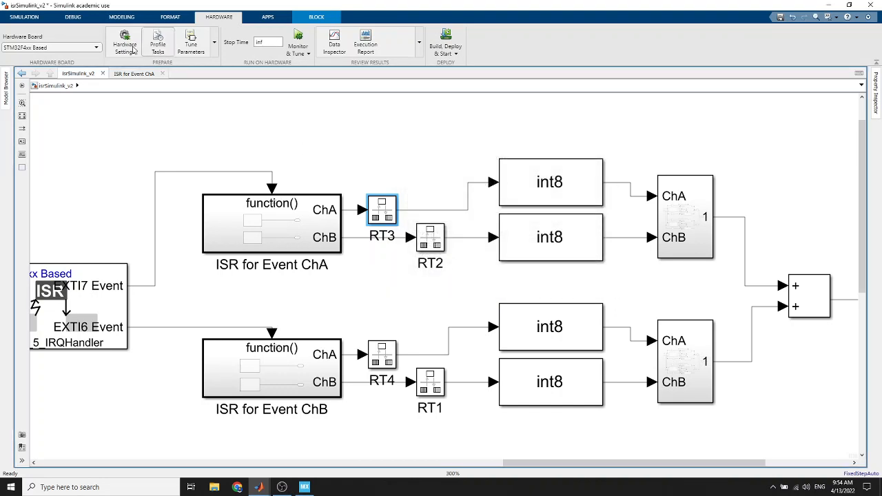
Review the Hardware Implementation settings in Configuration Parameters, including device details, build options, clocking and connectivity, and minimize the dialog.
mouse_move(261, 488)
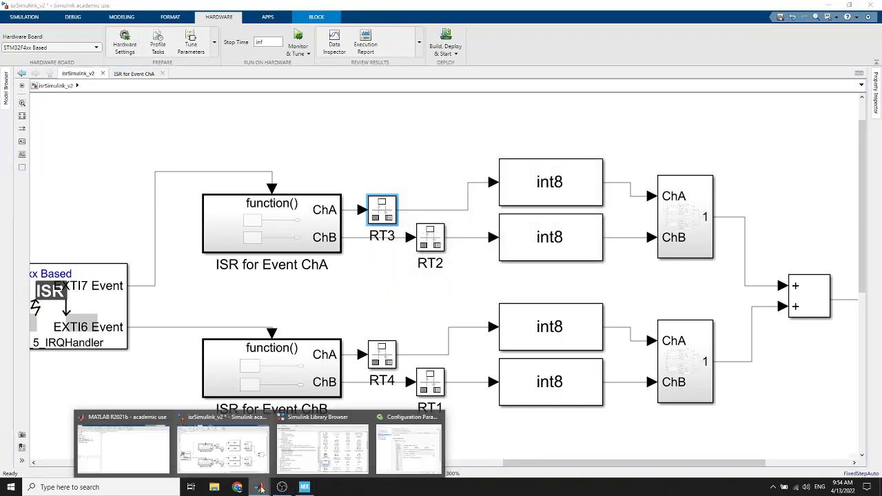
left_click(408, 445)
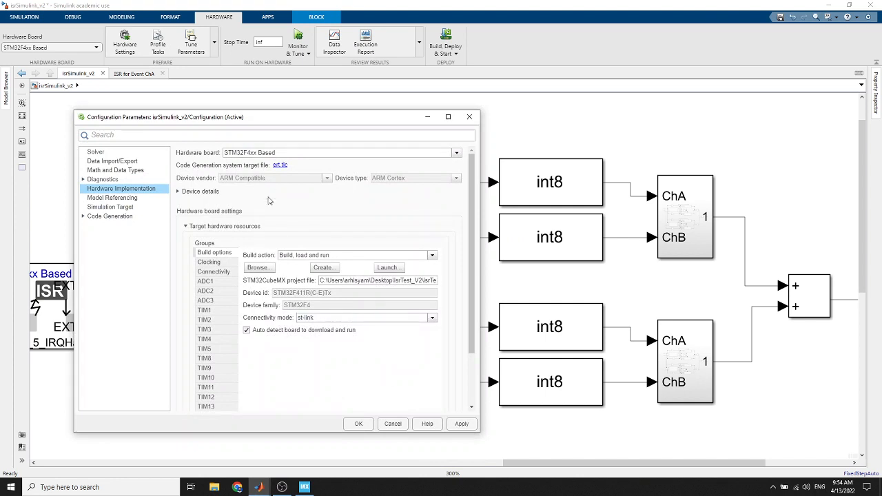
left_click(178, 191)
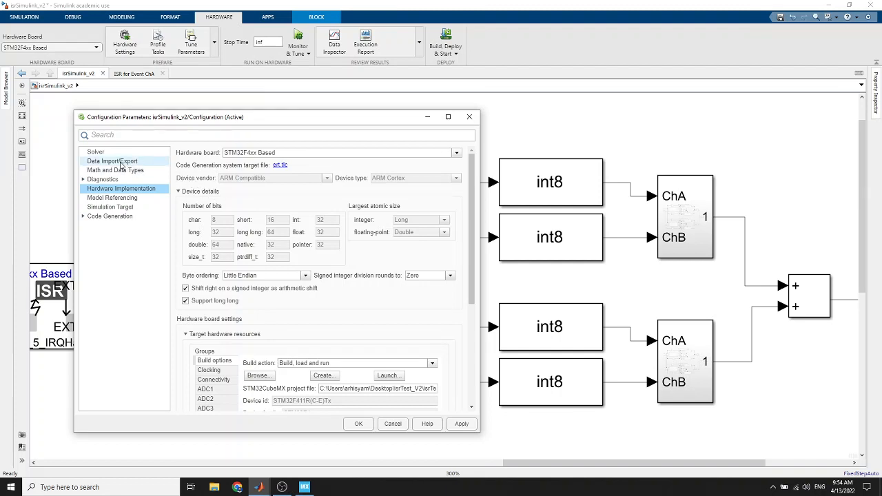
scroll(345, 271, "down", 1)
scroll(349, 273, "down", 2)
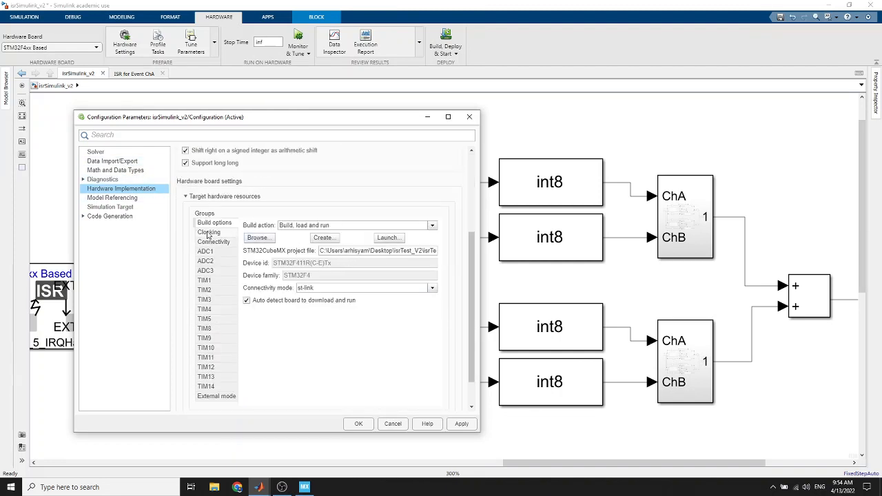
left_click(211, 234)
left_click(211, 245)
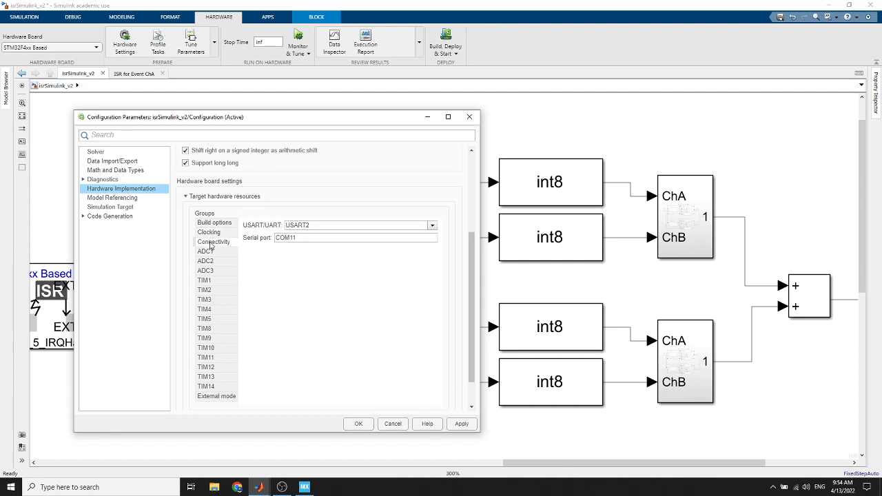
left_click(210, 229)
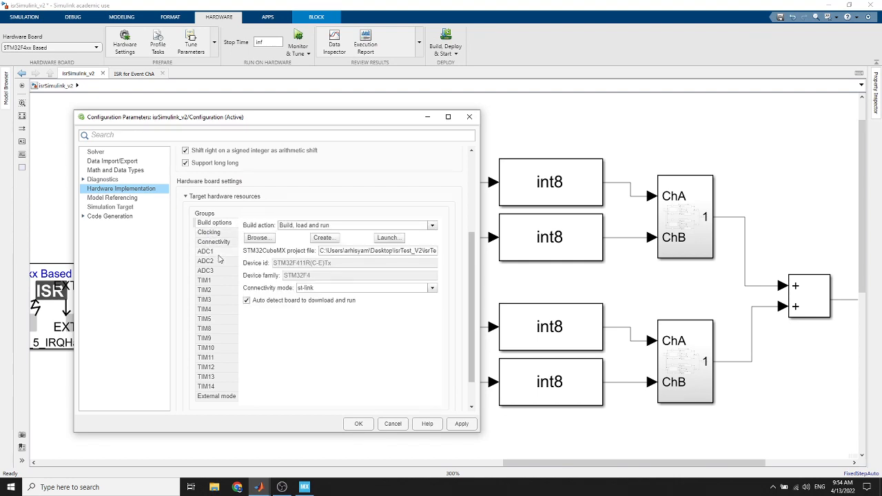
scroll(219, 260, "up", 3)
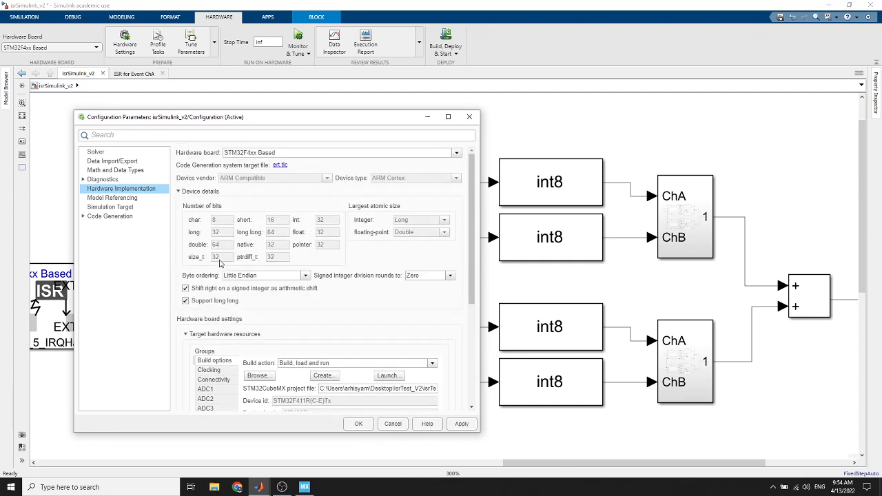
left_click(180, 191)
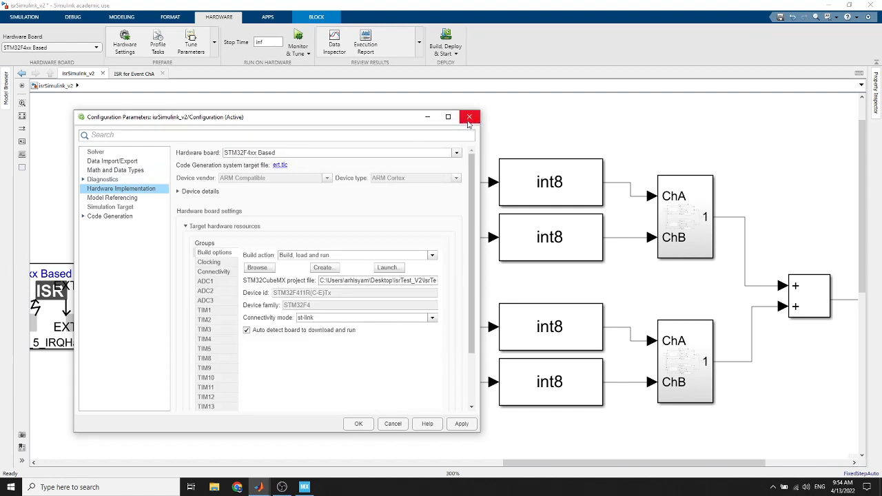
left_click(430, 118)
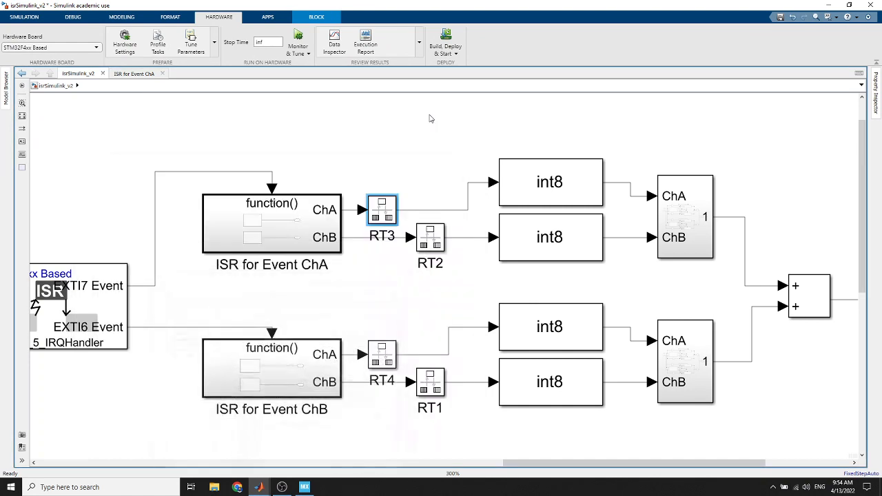
Recheck the RT3 Rate Transition block's output port sample time and cancel out of its parameters.
double_click(390, 213)
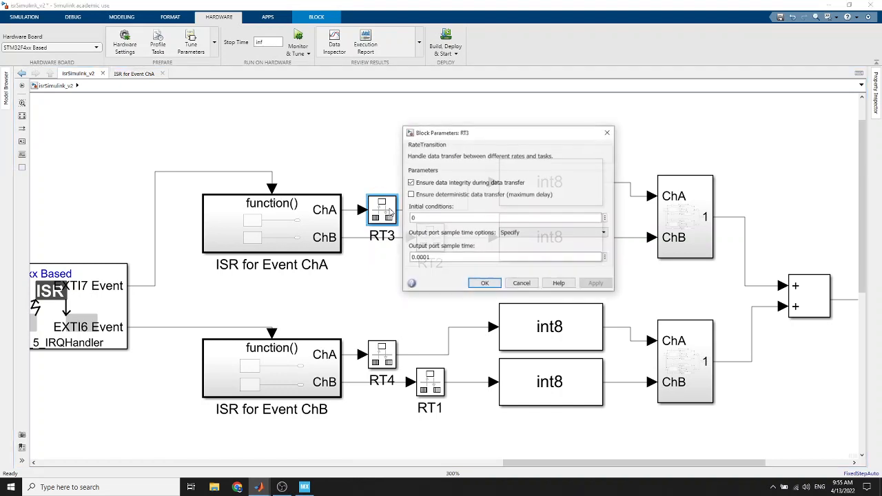
left_click(428, 258)
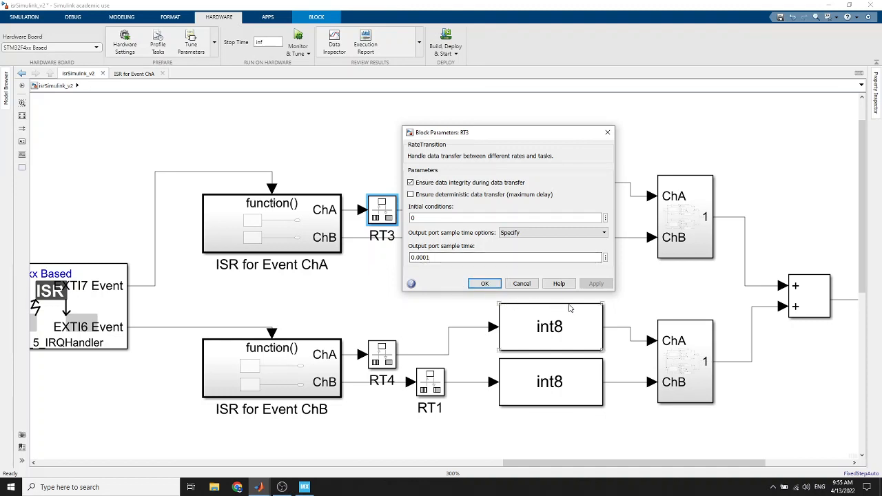
left_click(530, 285)
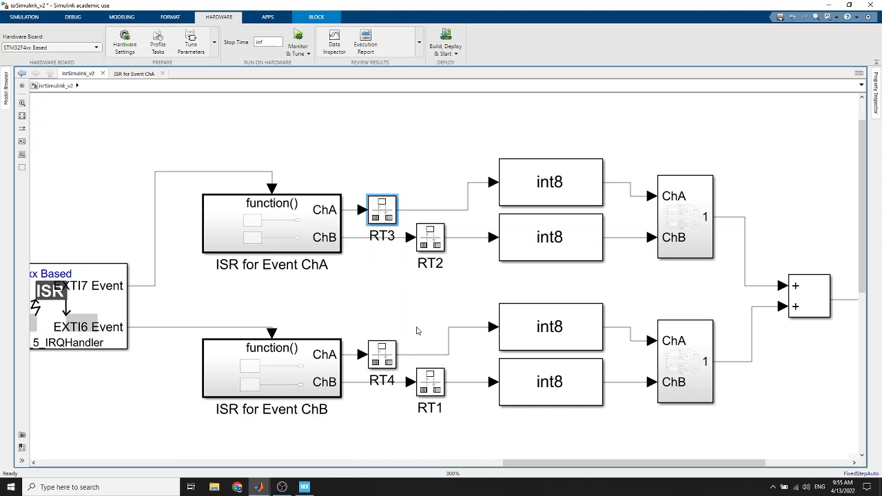
Inspect the upper int8 Data Type Conversion block, and examine the if/elseif logic inside the subsystem fed by the ISR for Event ChA signals.
left_click(563, 183)
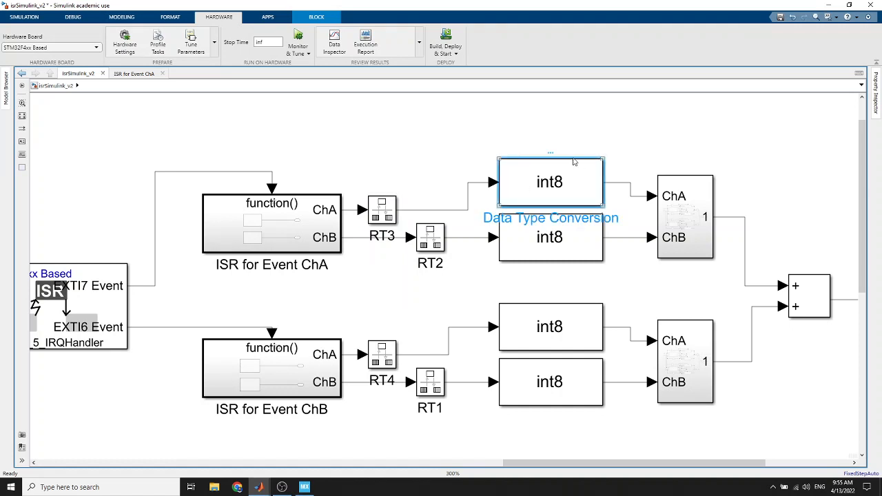
left_click(524, 133)
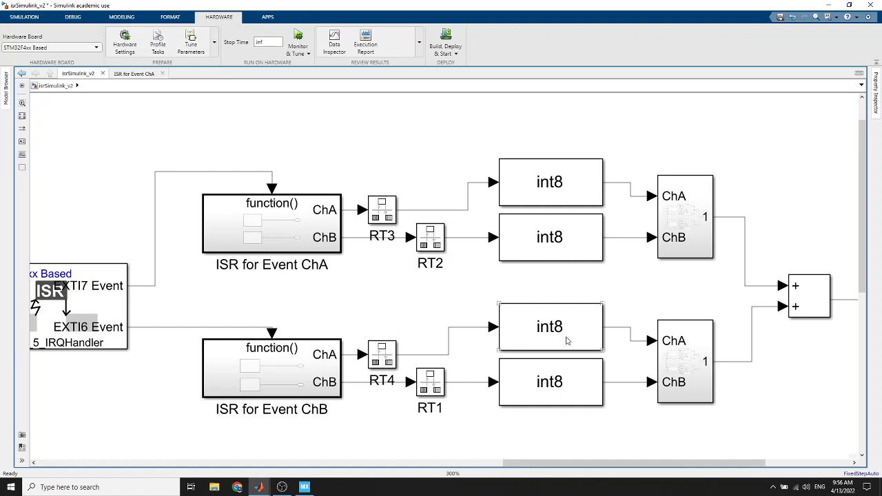
double_click(695, 226)
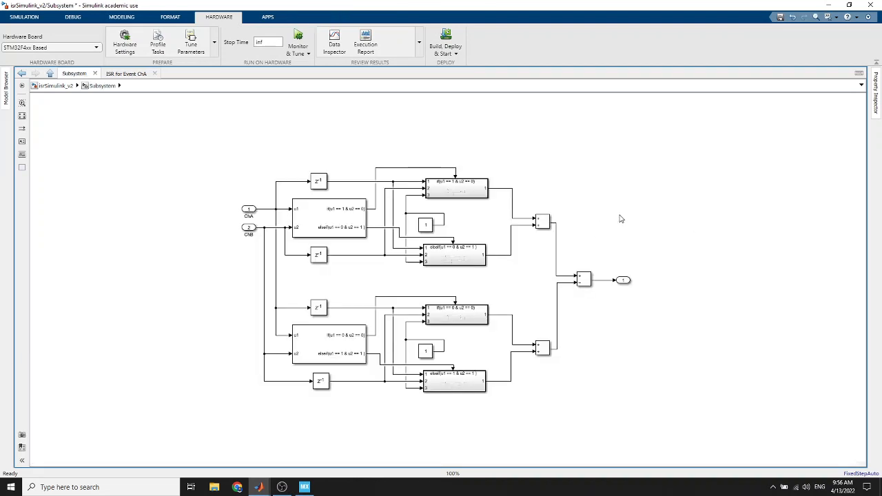
scroll(648, 219, "up", 3)
scroll(648, 218, "down", 1)
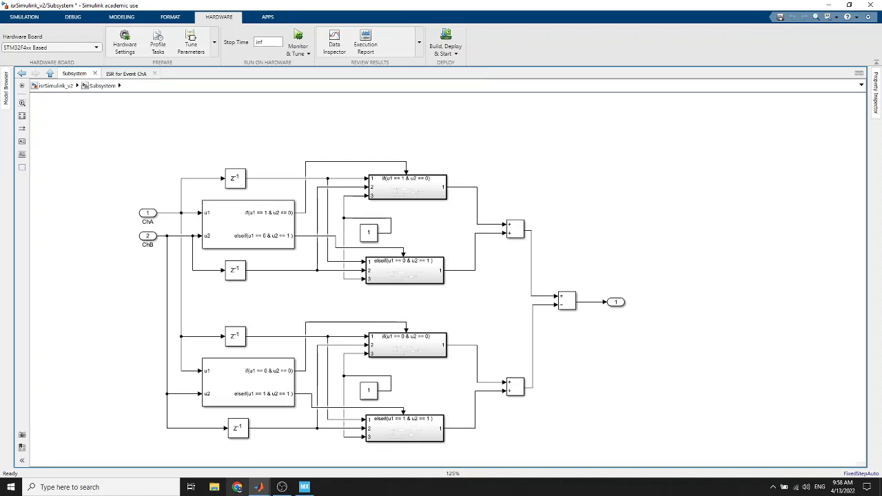
Switch to Chrome and open the bookmarked Makeatronics article "Efficiently Reading Quadrature With Interrupts".
left_click(238, 488)
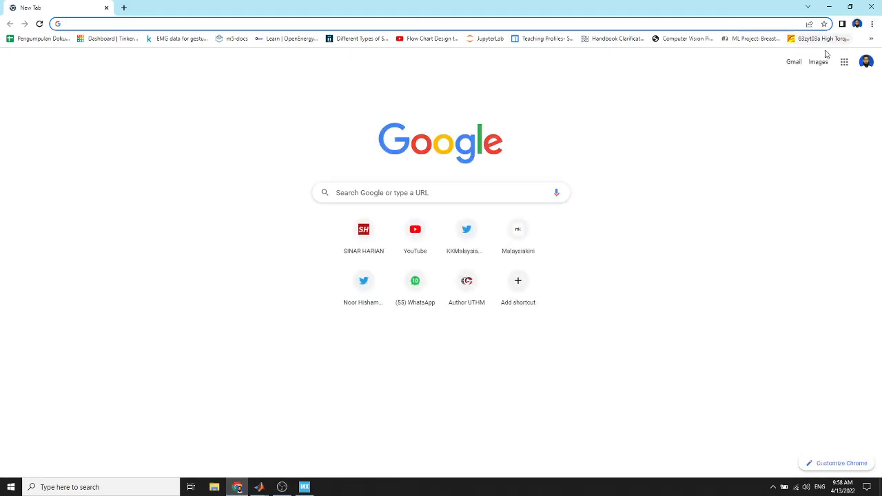
left_click(872, 23)
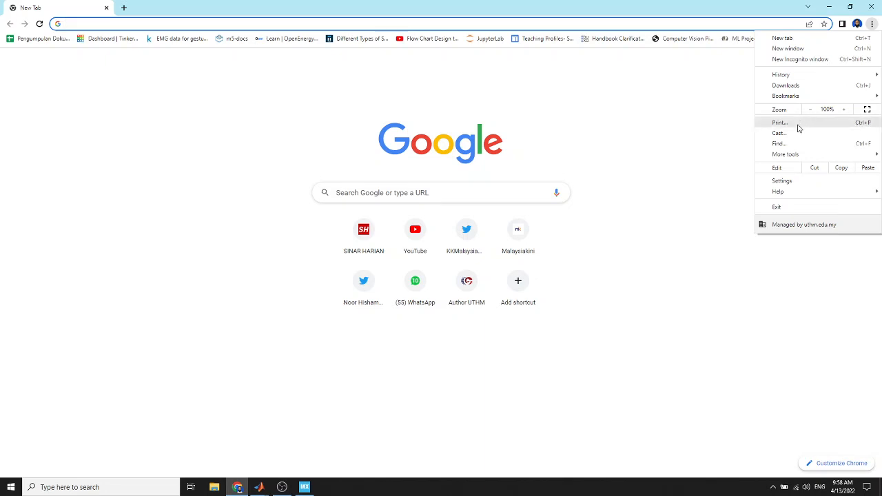
mouse_move(793, 96)
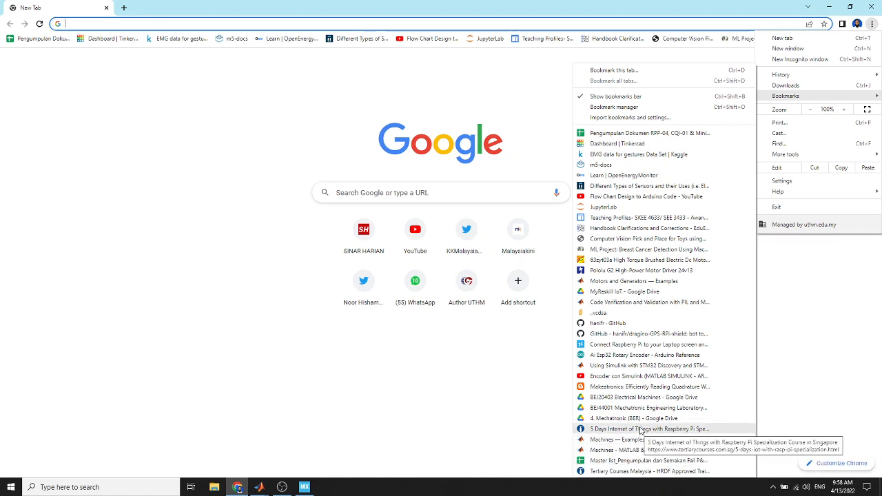
left_click(636, 393)
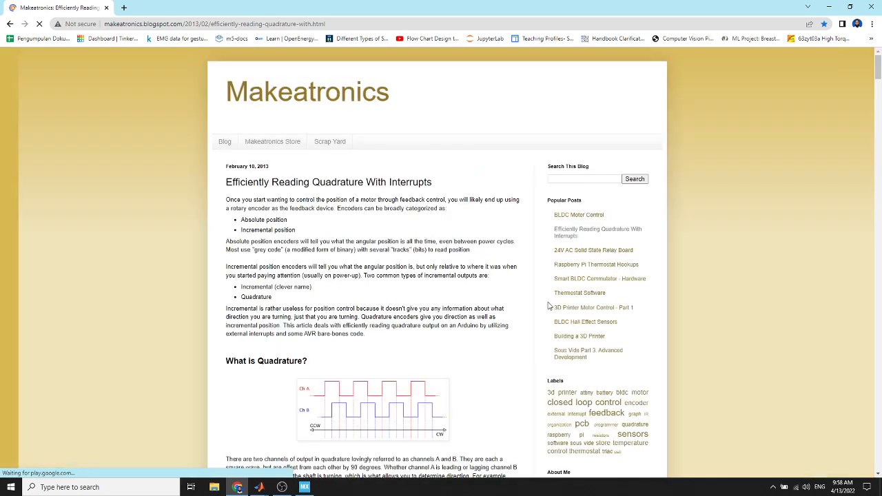
Read through the article's quadrature waveforms, clockwise and counter-clockwise state tables, look-up table and encoder ISR code.
scroll(508, 262, "down", 3)
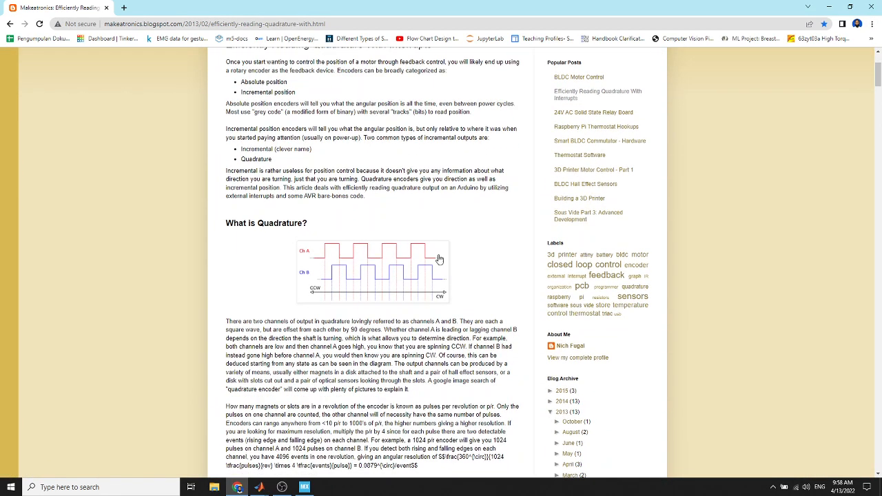
scroll(352, 283, "down", 8)
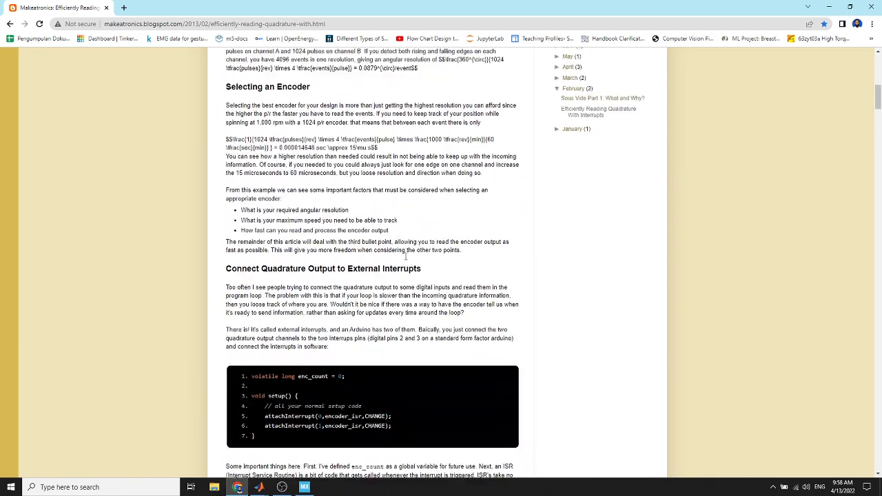
scroll(370, 286, "down", 5)
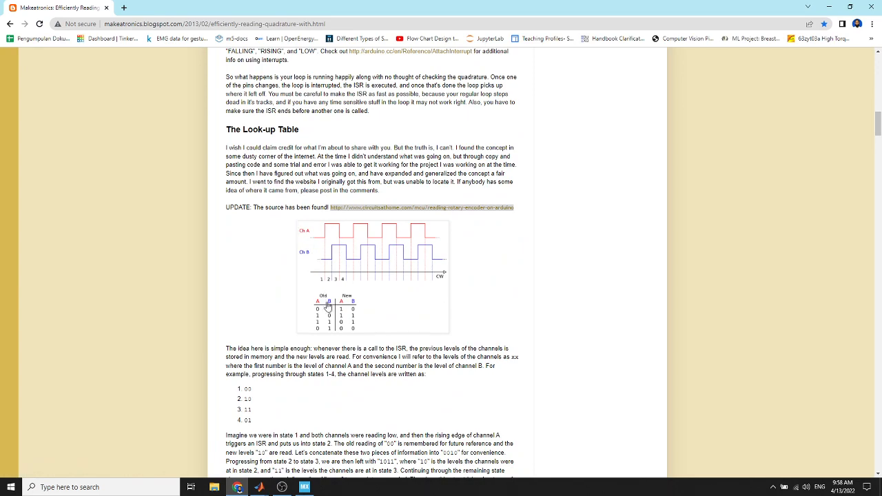
scroll(340, 298, "down", 1)
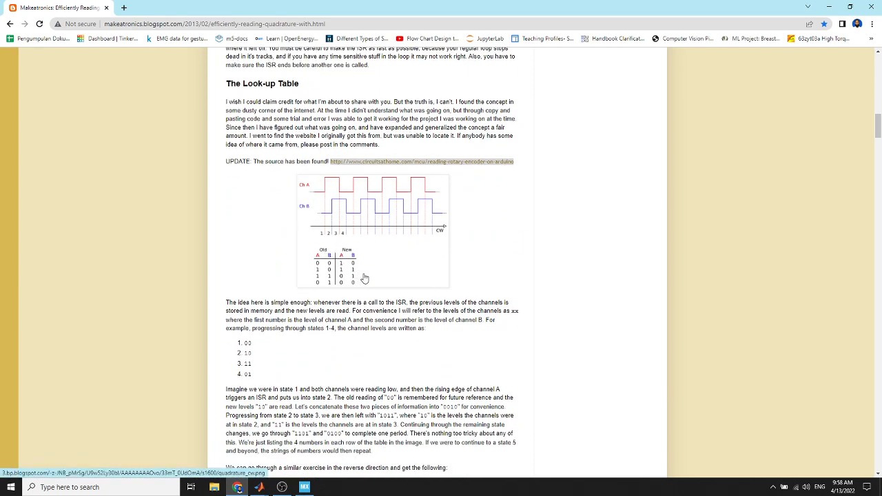
scroll(418, 287, "down", 8)
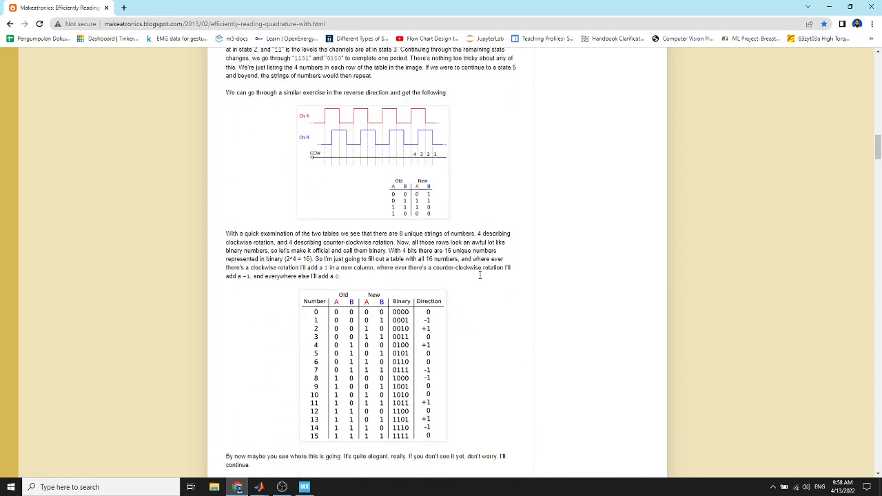
scroll(480, 276, "down", 4)
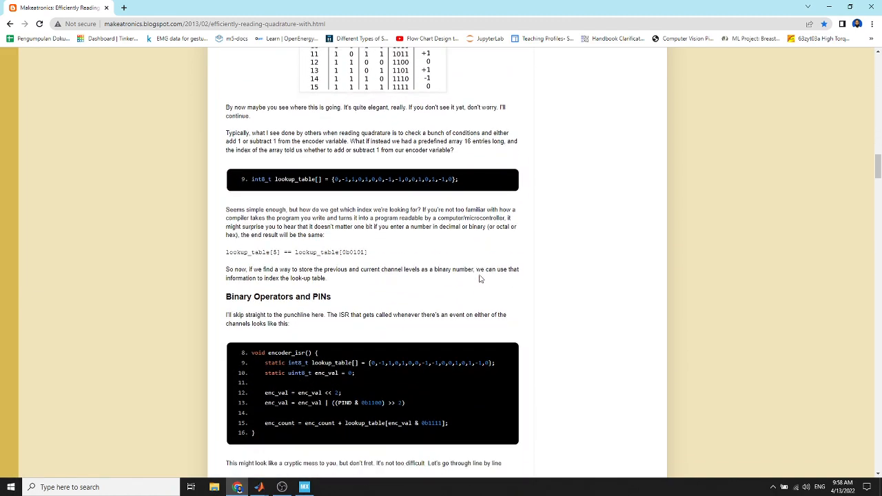
scroll(481, 278, "down", 10)
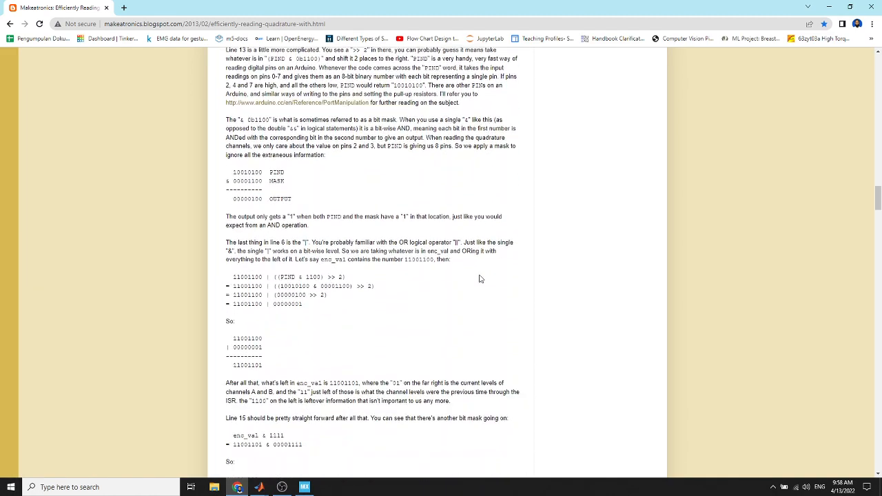
Examine the "Using Only 1 Interrupt" section with its channel waveforms, old/new state tables, full look-up table and ISR code.
scroll(481, 279, "down", 4)
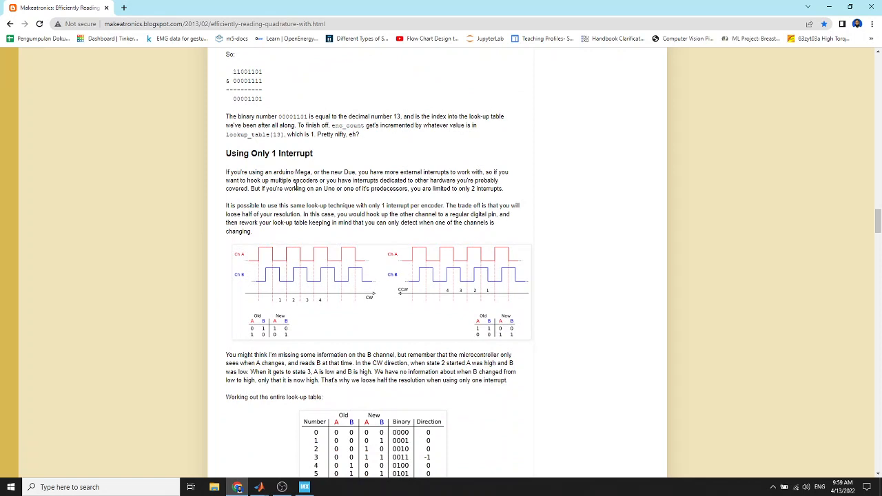
scroll(496, 262, "down", 3)
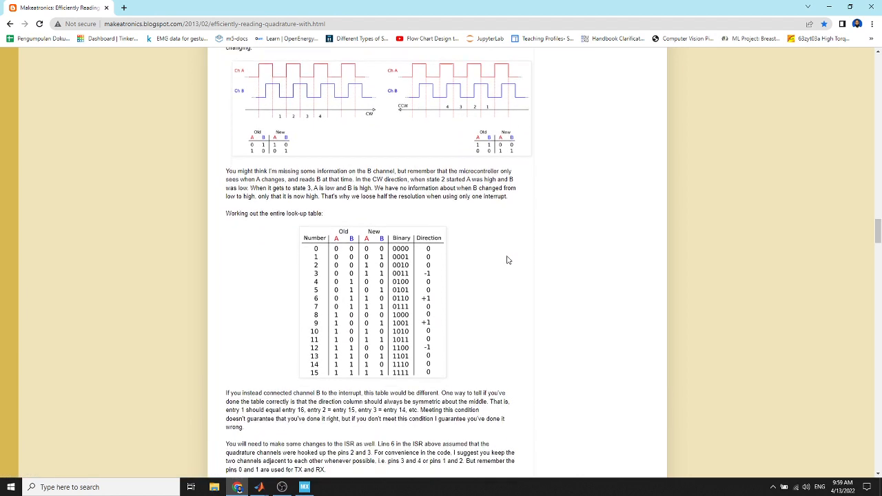
scroll(508, 260, "up", 1)
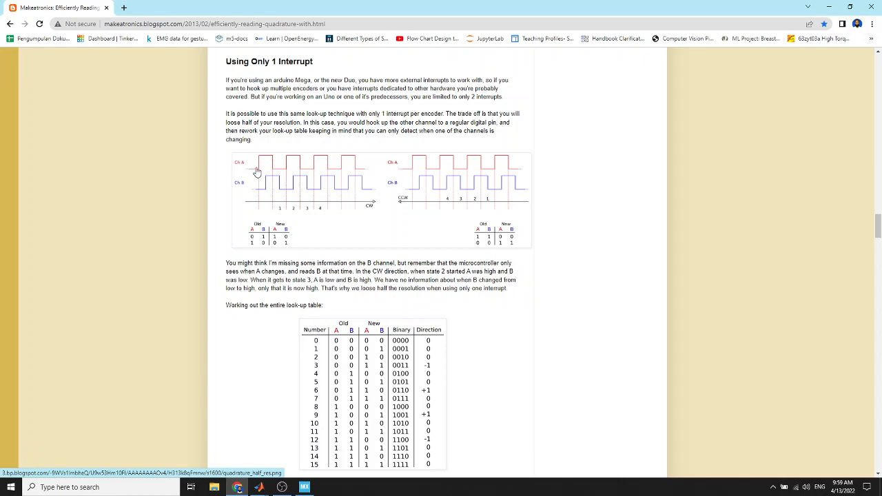
scroll(317, 271, "down", 20)
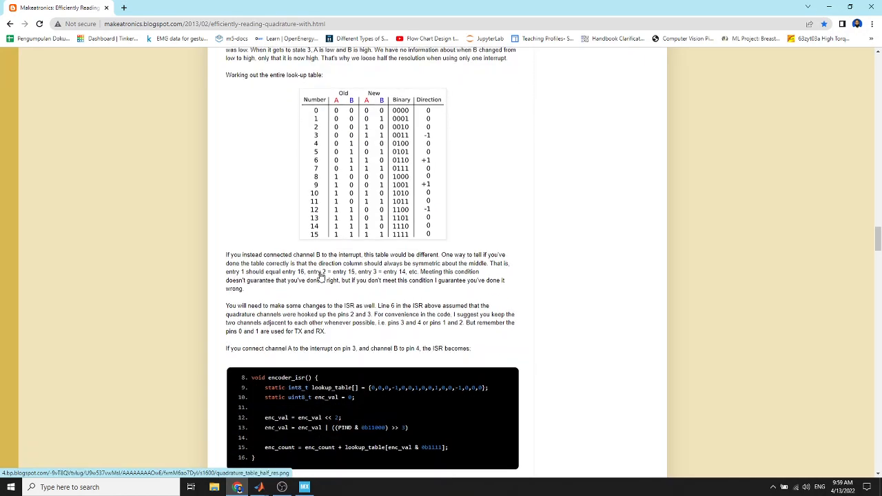
scroll(206, 276, "up", 20)
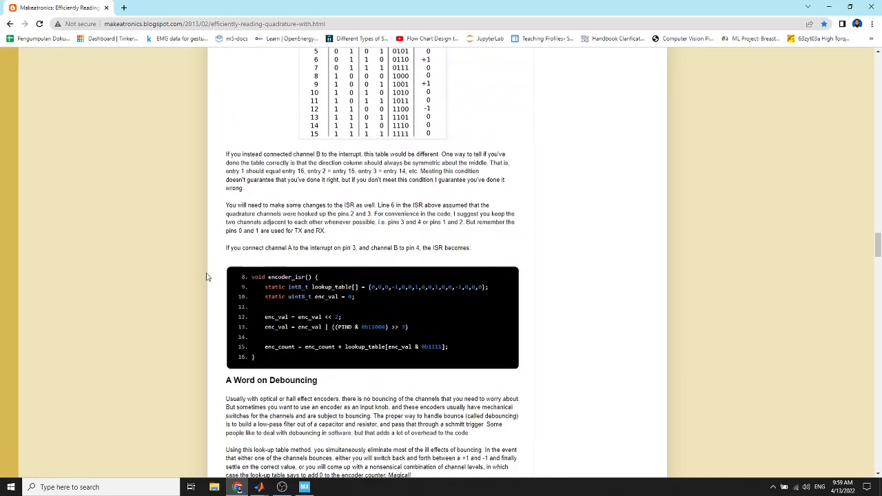
scroll(260, 303, "up", 1)
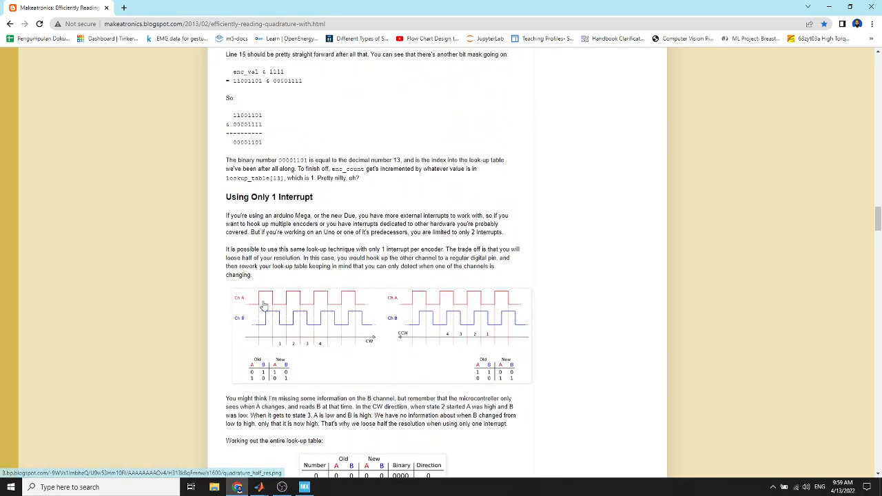
scroll(268, 324, "down", 2)
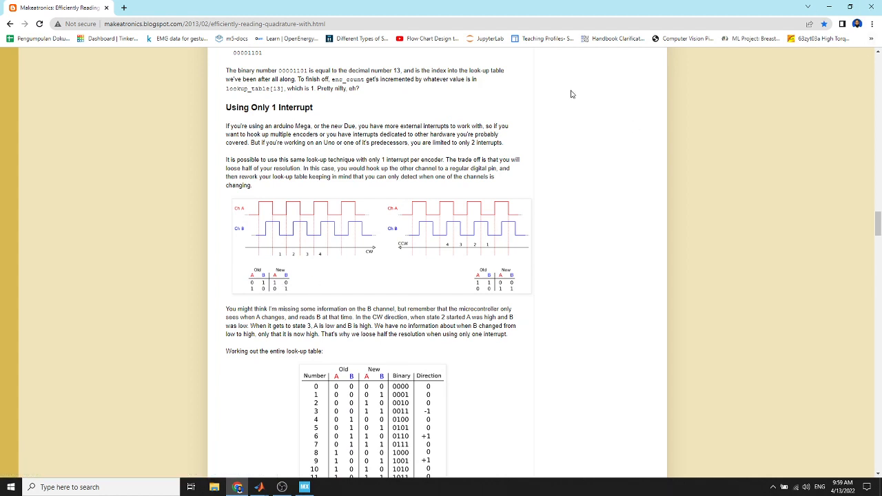
Restore Chrome to a smaller window over the Simulink model with the one-interrupt waveforms and old/new state tables in view.
left_click_drag(593, 6, 690, 68)
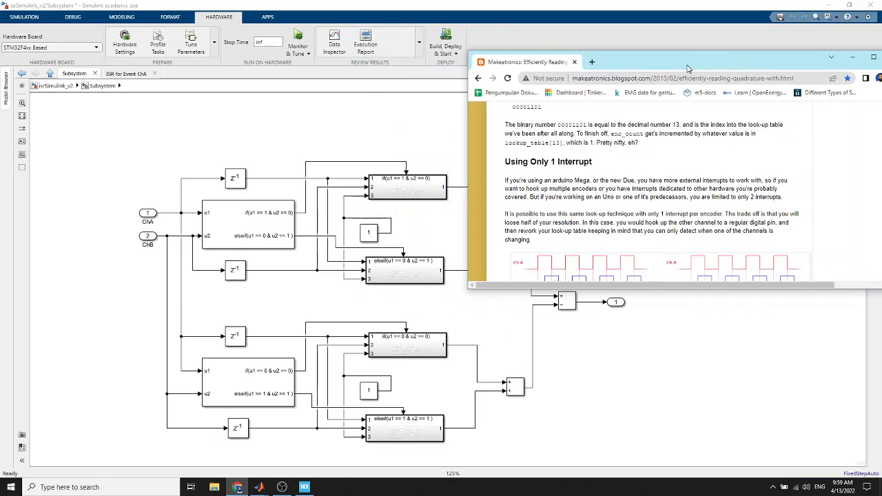
scroll(695, 156, "down", 2)
scroll(695, 157, "down", 1)
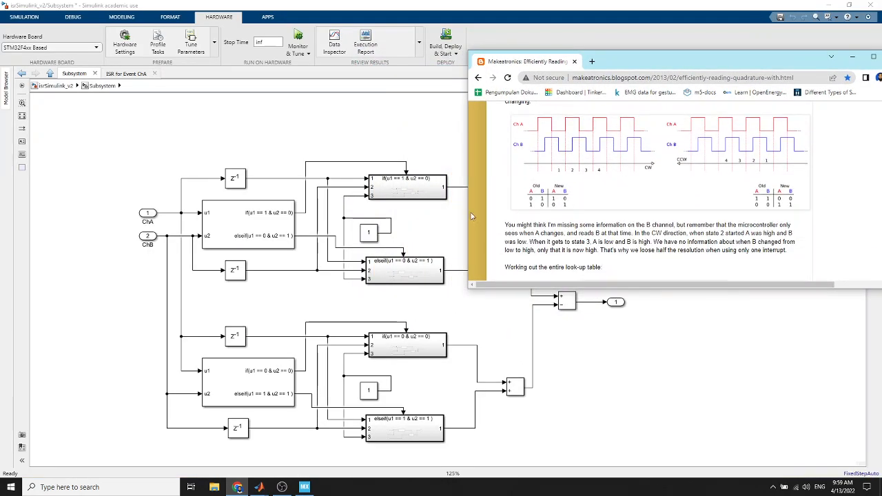
Close the Simulink Library Browser and return to the decoding subsystem in the isrSimulink_v2 model.
left_click(259, 487)
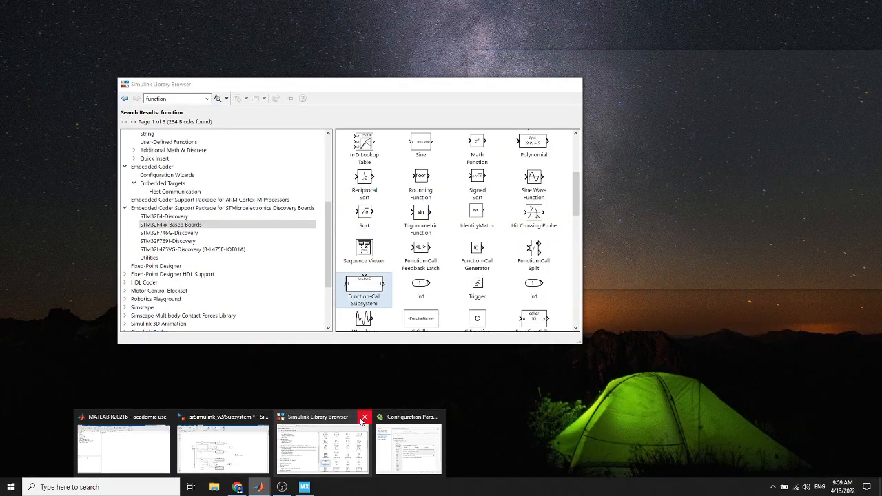
left_click(362, 418)
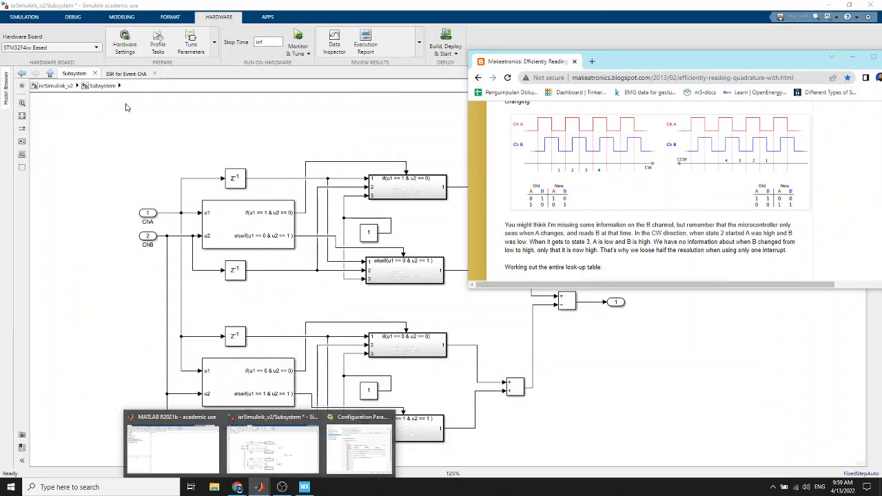
left_click(101, 87)
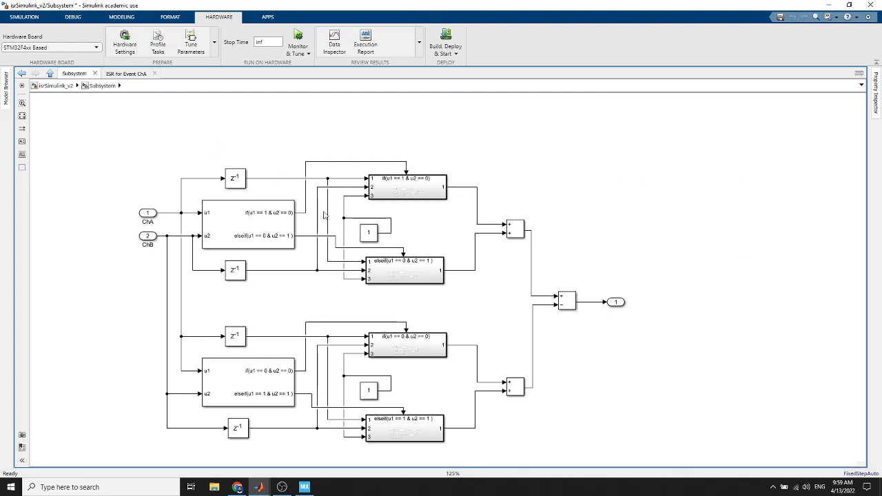
left_click(412, 192)
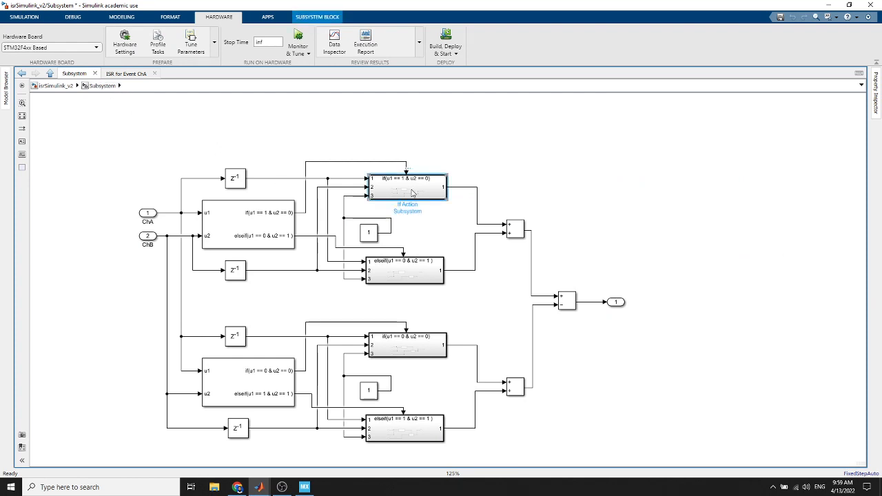
left_click(603, 159)
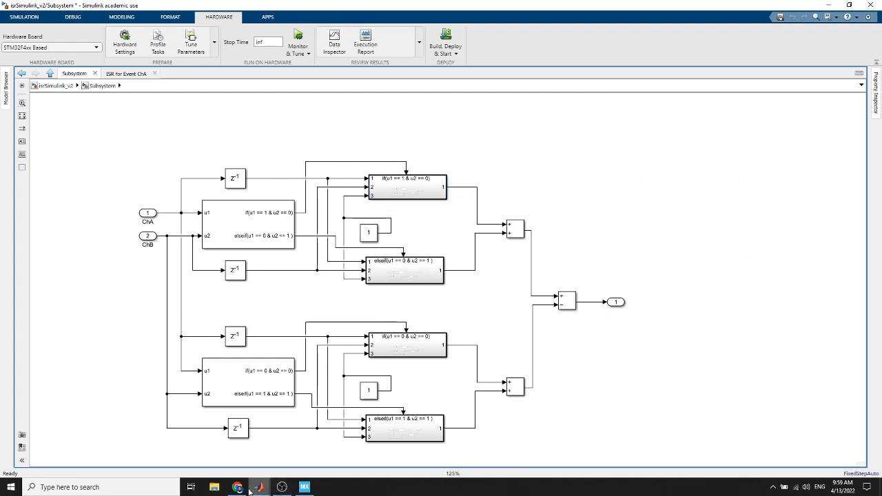
Compare the article's clockwise state table in Chrome with Simulink's if(u1 == 1 & u2 == 0) action subsystem and its nested accumulator.
left_click(237, 487)
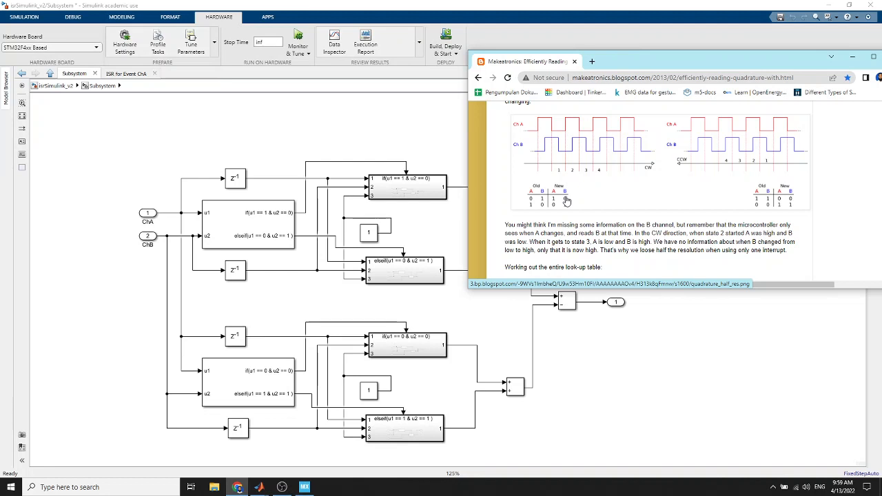
left_click(418, 192)
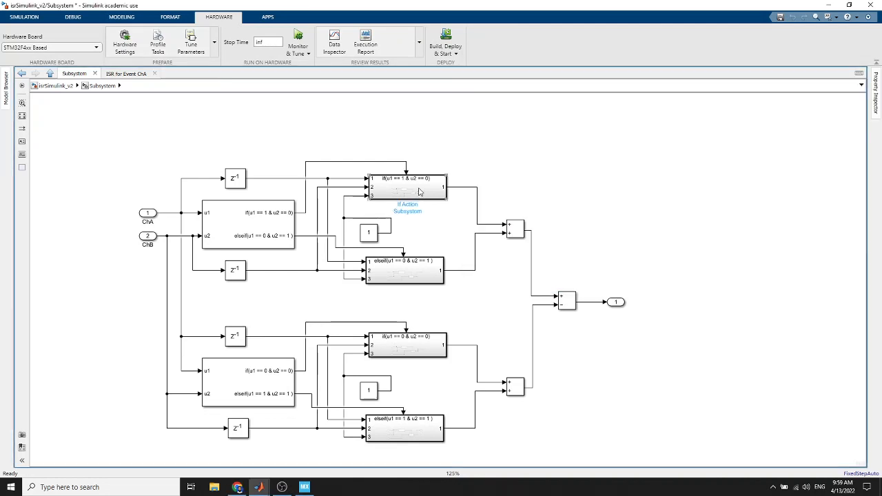
double_click(418, 192)
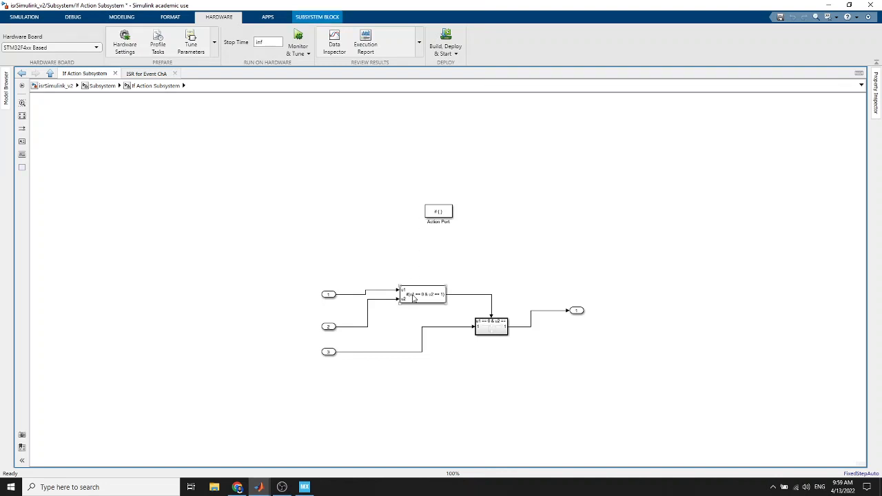
left_click(237, 486)
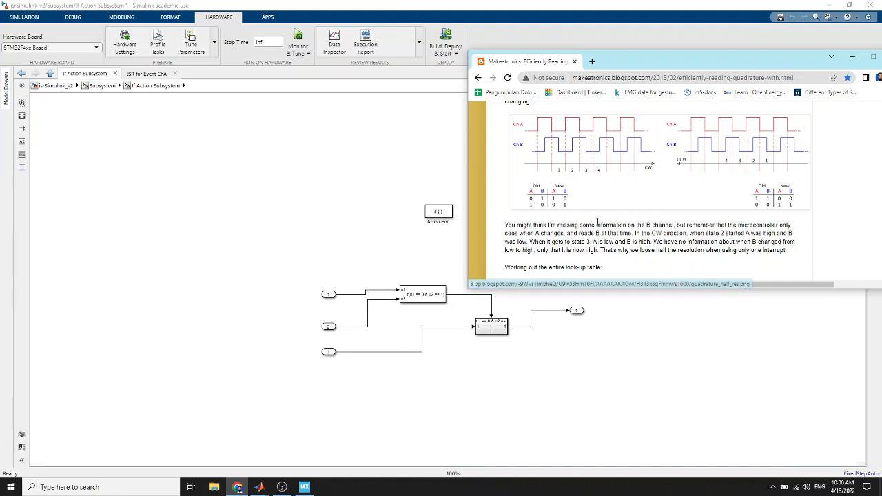
double_click(494, 331)
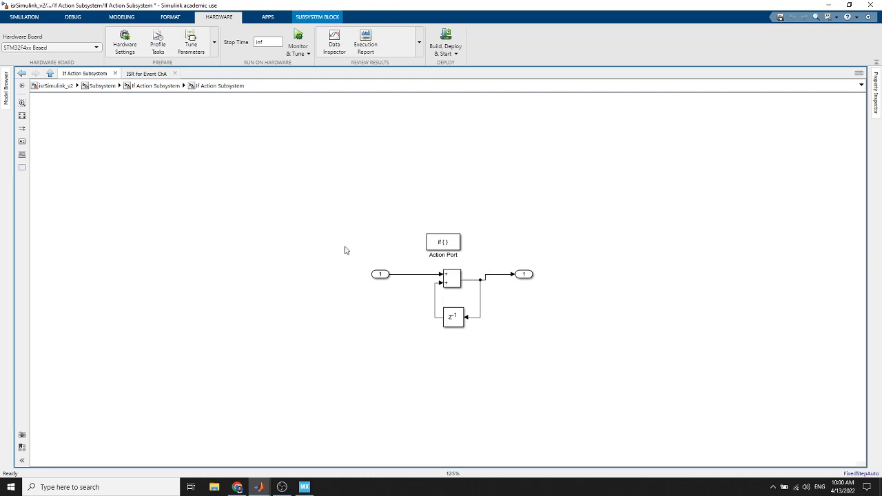
left_click(160, 87)
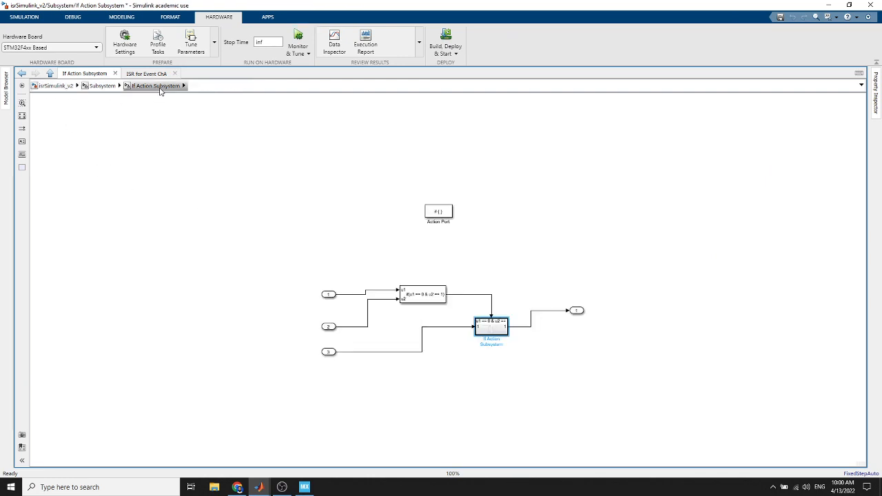
left_click(102, 87)
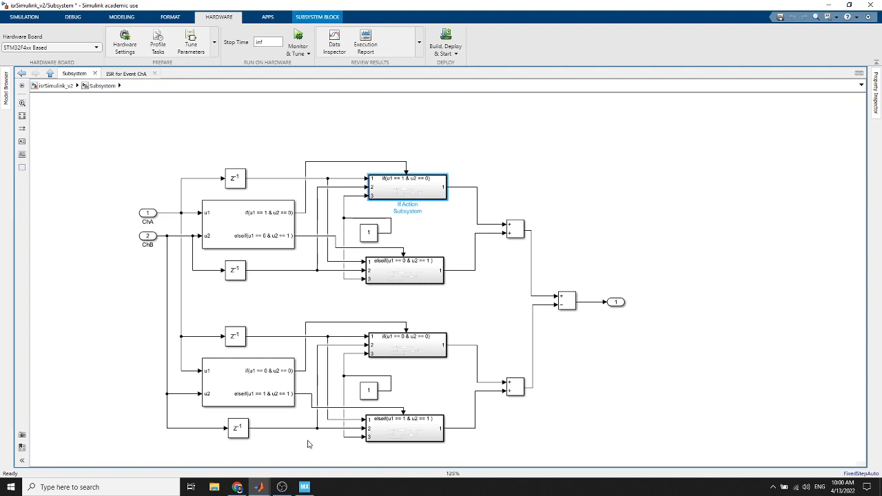
Recheck the clockwise table, and inspect the If block parameters inside the if(u1 == 1 & u2 == 0) action subsystem without changing them.
left_click(237, 488)
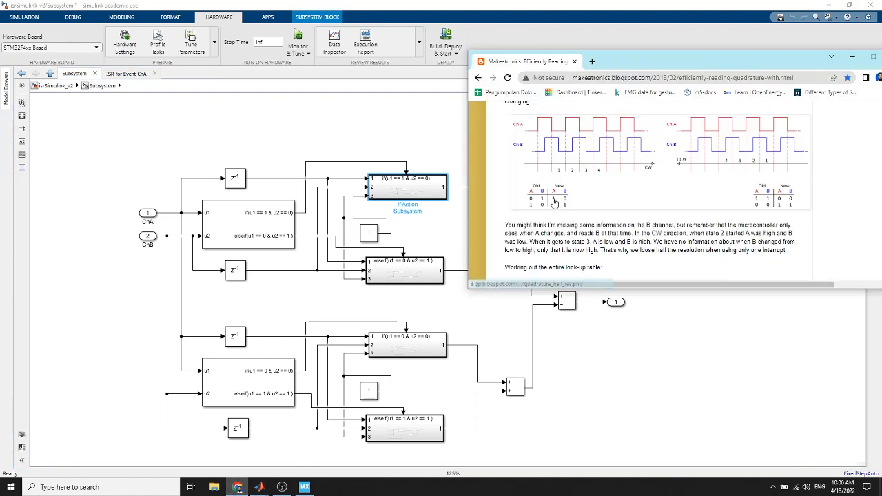
left_click(411, 190)
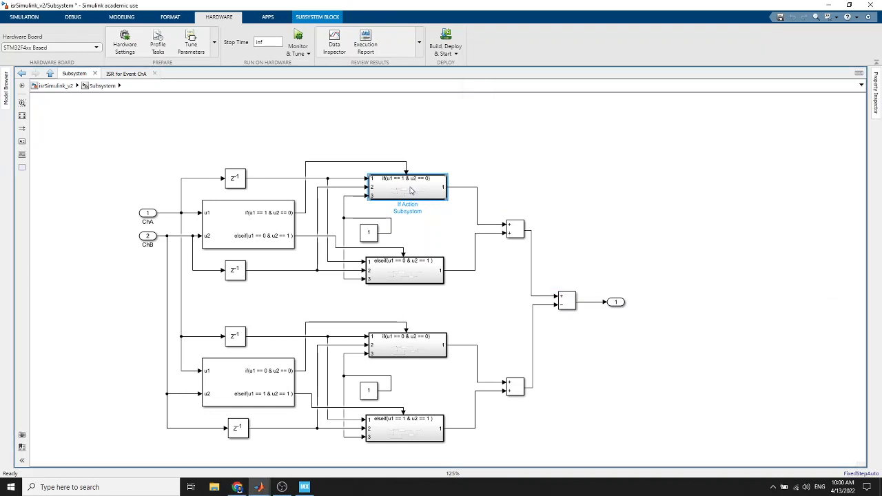
double_click(411, 190)
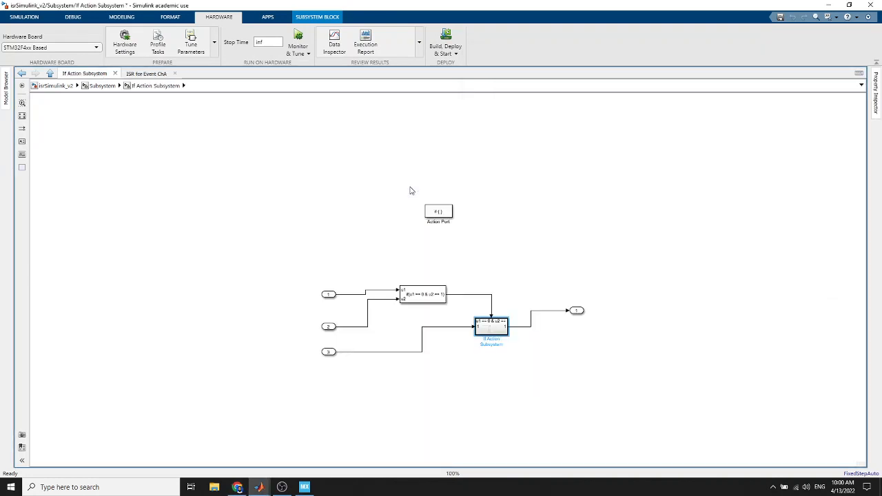
double_click(423, 301)
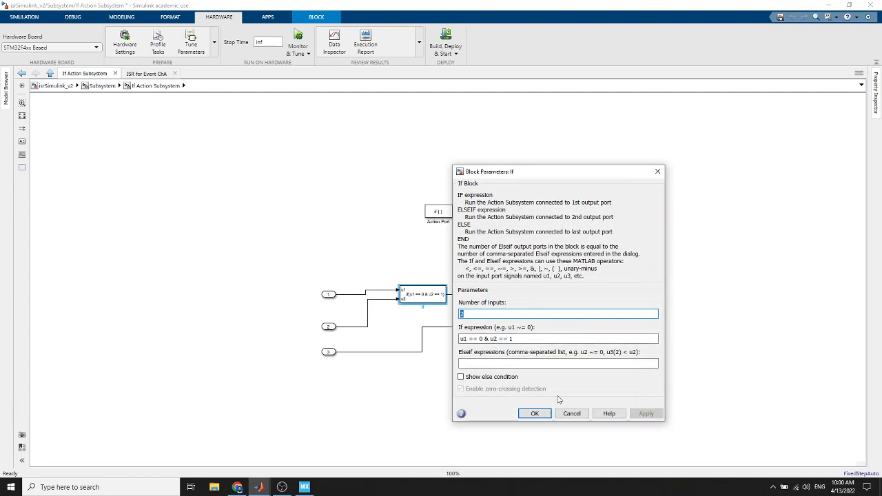
left_click(572, 414)
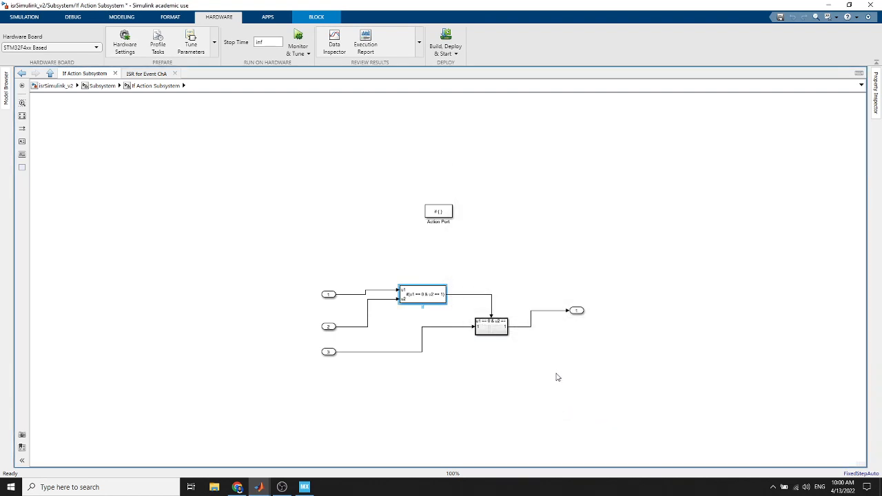
left_click(101, 86)
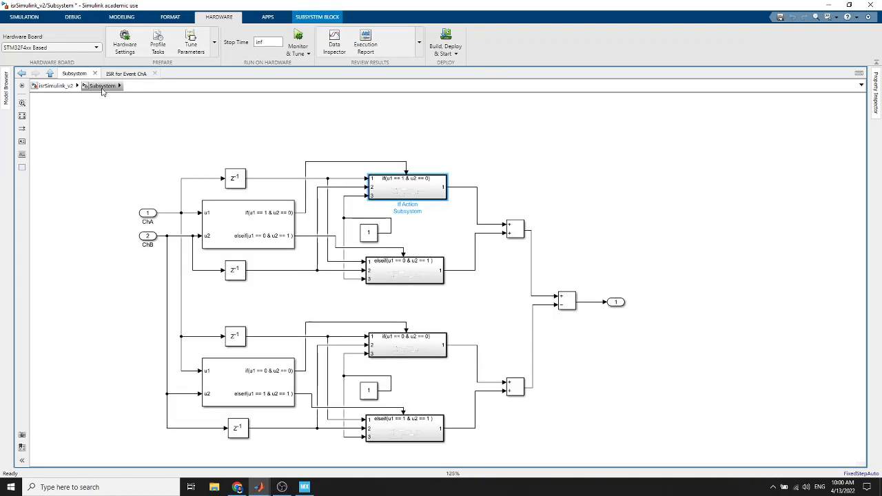
Widen the nested If Action Subsystem block inside the if(u1 == 1 & u2 == 0) subsystem to fit its full condition label.
double_click(428, 191)
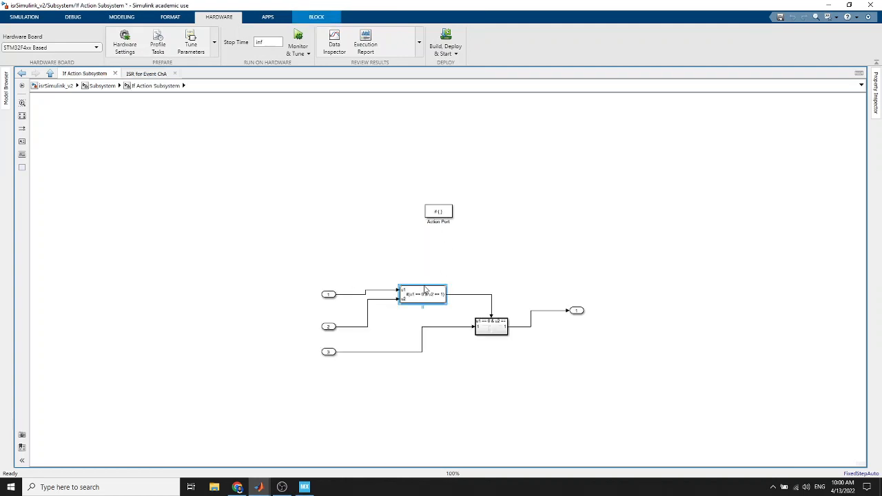
left_click(496, 330)
left_click_drag(510, 318, 522, 319)
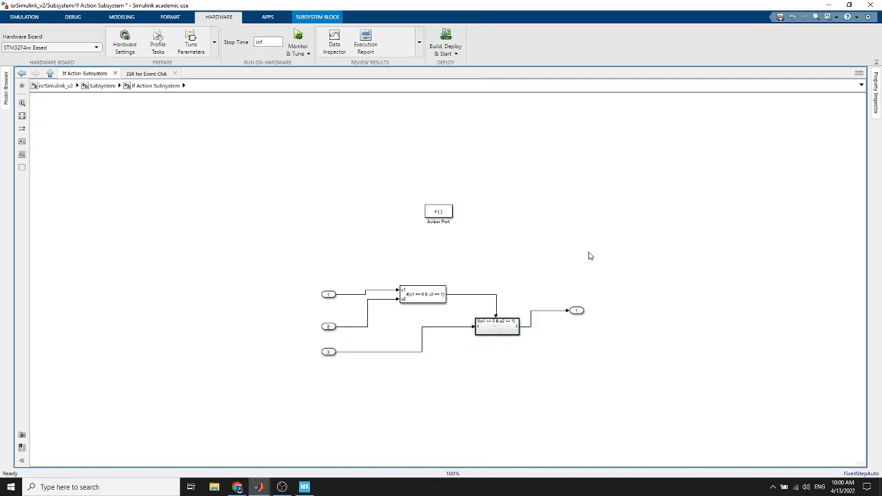
Examine the nested sum-and-delay accumulator against the article's clockwise waveforms and state table, and return to the decoding subsystem.
double_click(501, 331)
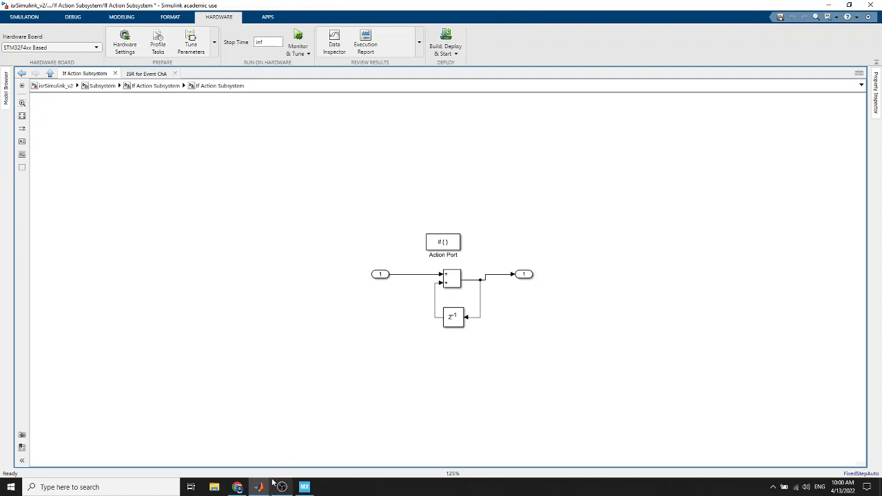
left_click(238, 487)
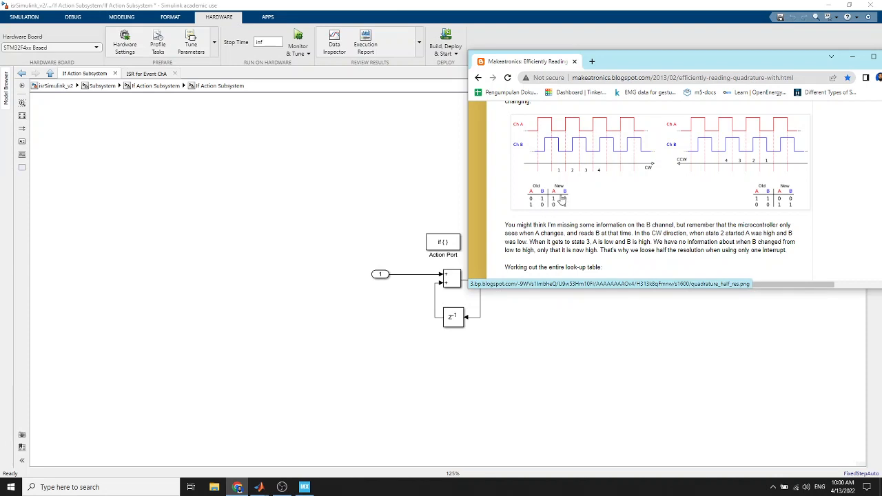
scroll(562, 197, "up", 1)
scroll(561, 195, "down", 1)
scroll(537, 160, "up", 1)
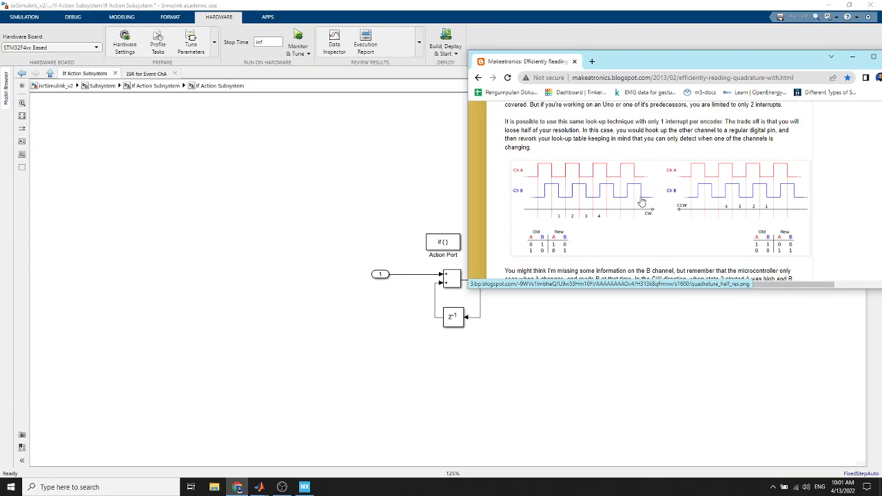
scroll(586, 165, "down", 1)
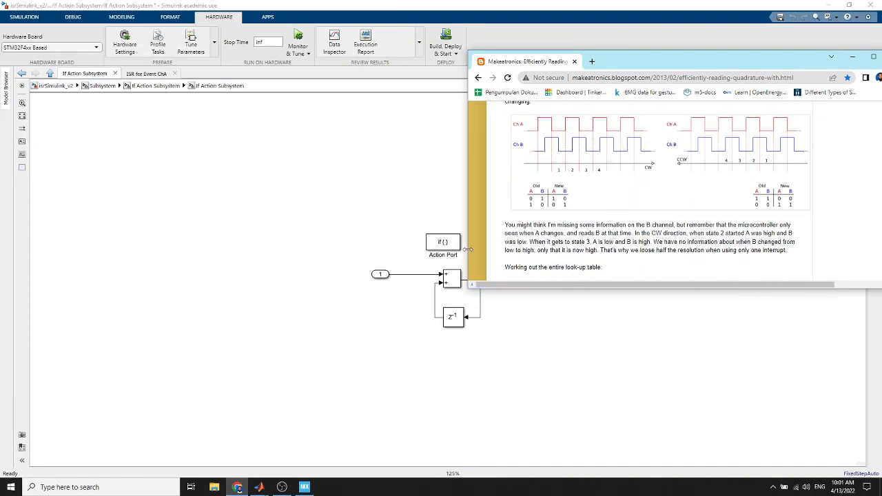
left_click(157, 94)
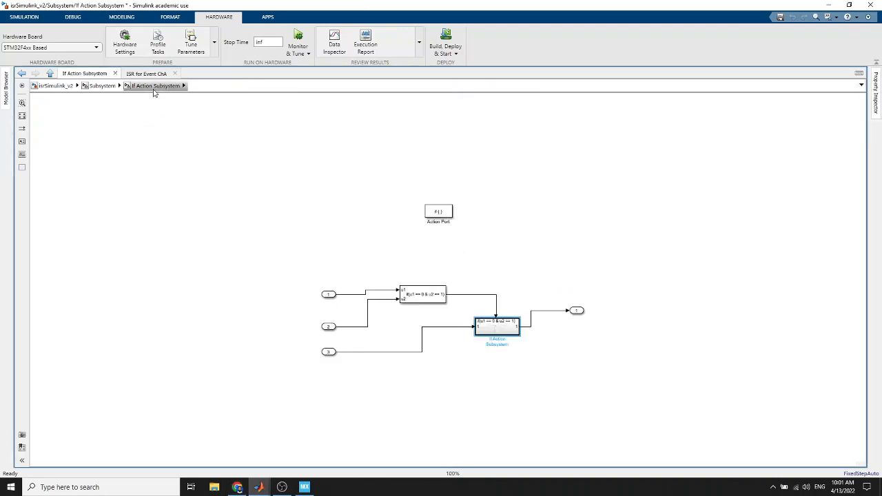
left_click(97, 86)
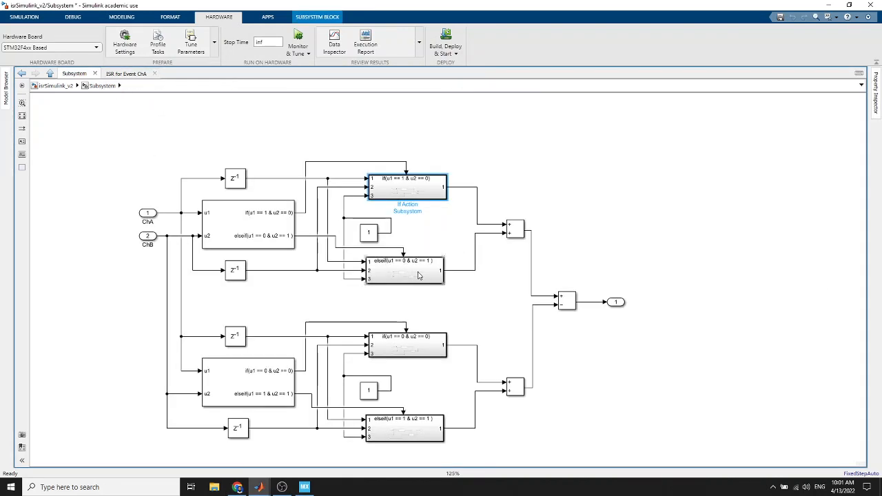
Check the state table against the elseif(u1 == 0 & u2 == 1) action subsystem's If condition and nested accumulator.
left_click(238, 487)
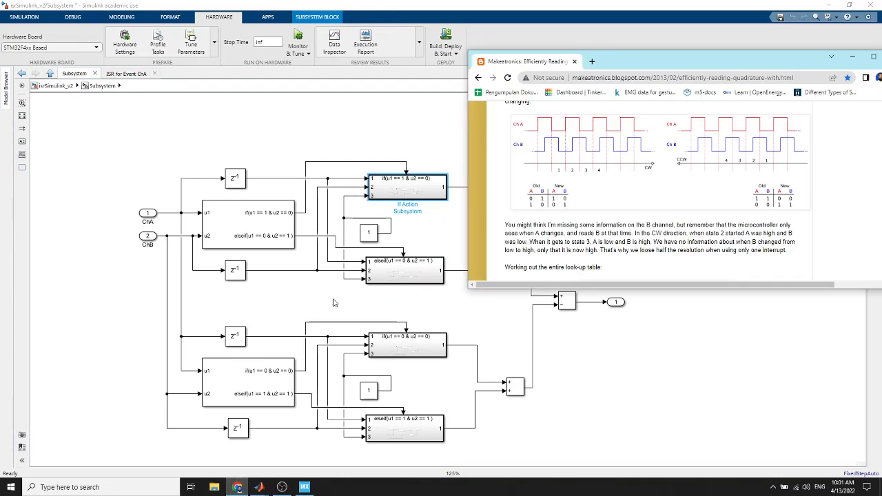
double_click(416, 275)
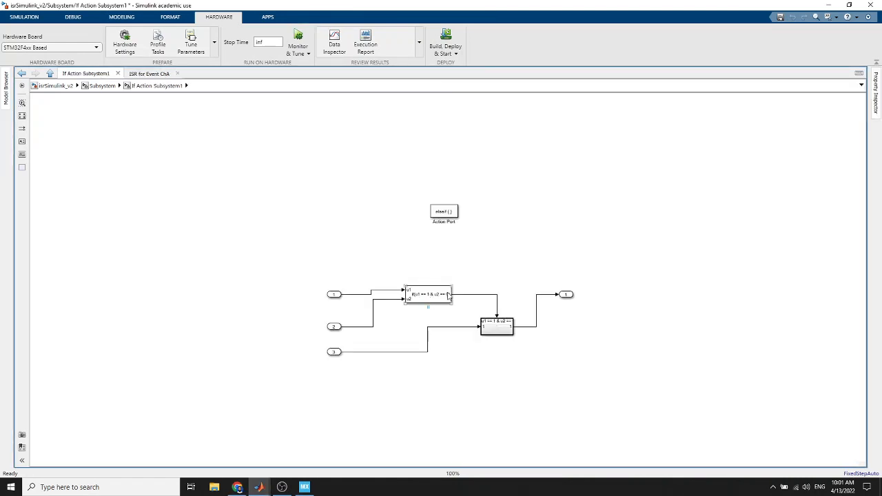
double_click(497, 329)
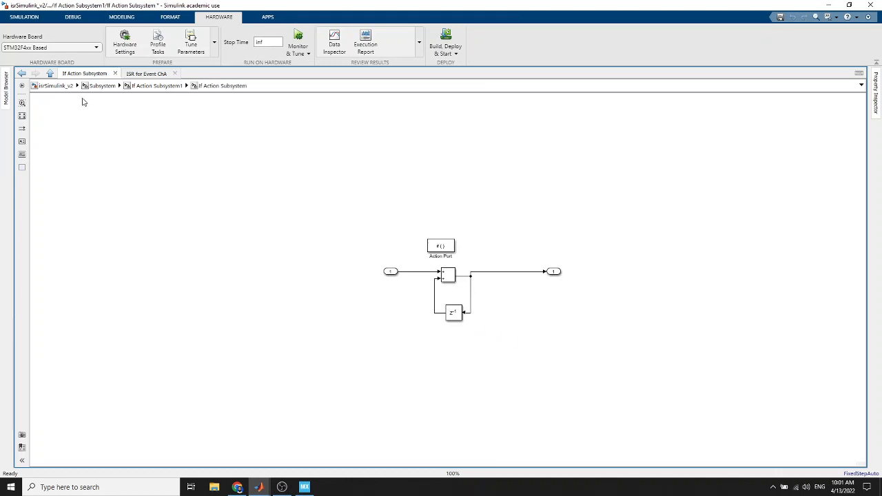
left_click(114, 87)
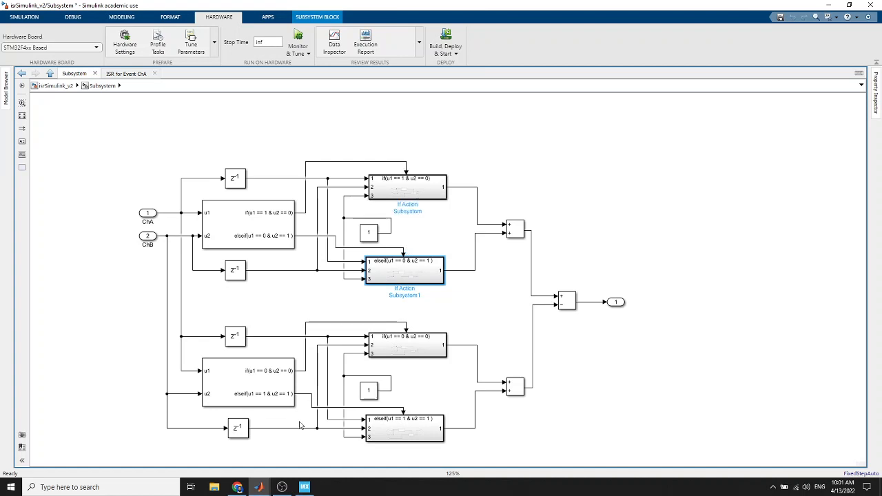
Compare the article's counter-clockwise state table with the If conditions inside the two lower action subsystems of the decoder.
left_click(237, 488)
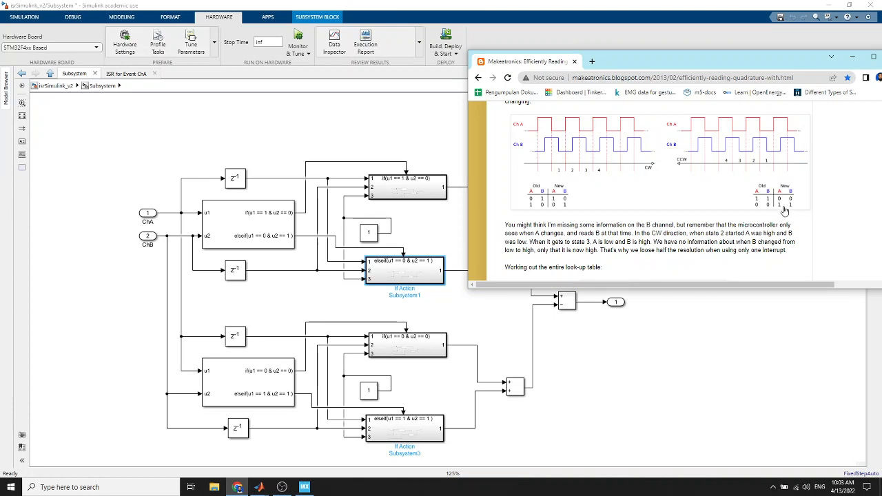
left_click(409, 348)
double_click(408, 348)
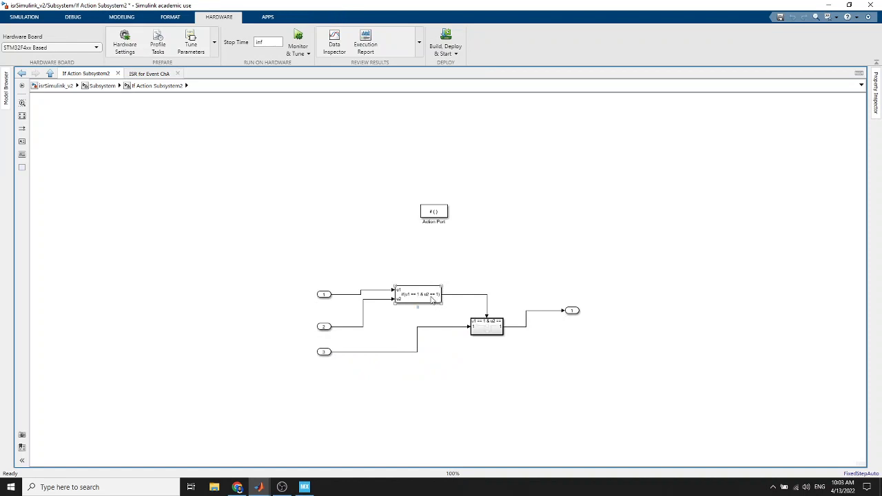
left_click(109, 87)
double_click(412, 432)
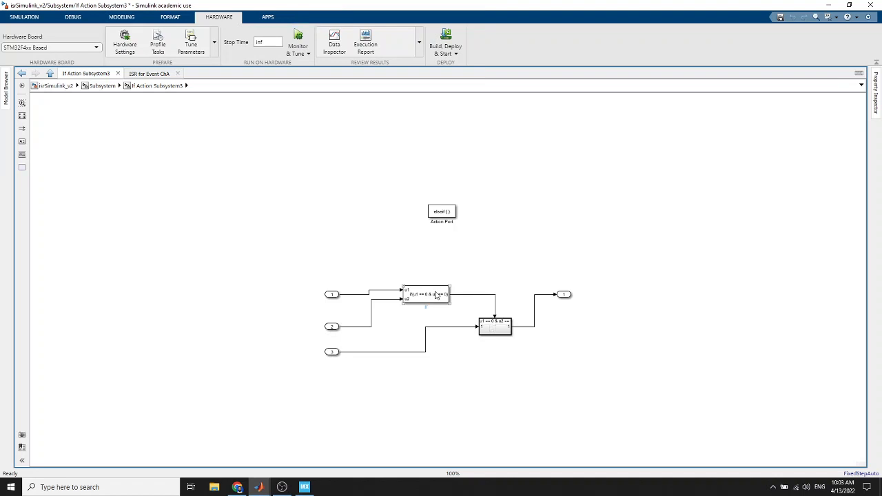
Examine the If condition and nested sum-and-delay accumulator inside the upper if(u1 == 1 & u2 == 0) action subsystem, and return to the decoder.
left_click(105, 85)
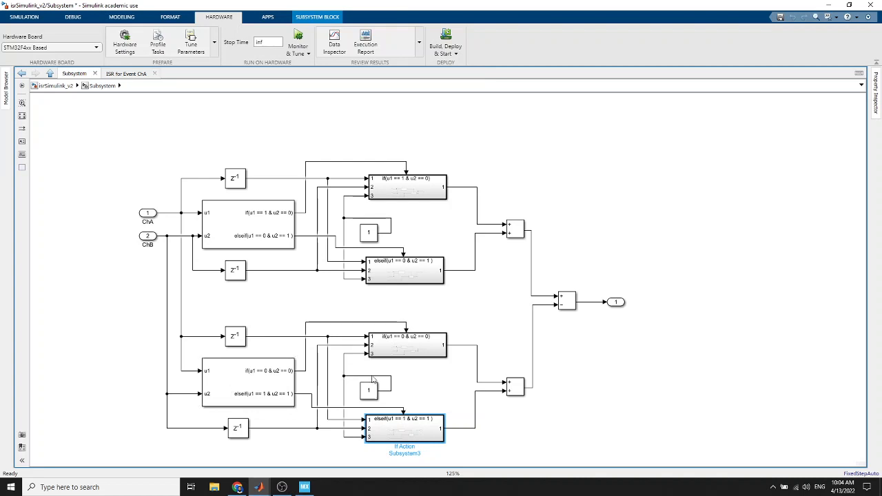
double_click(395, 192)
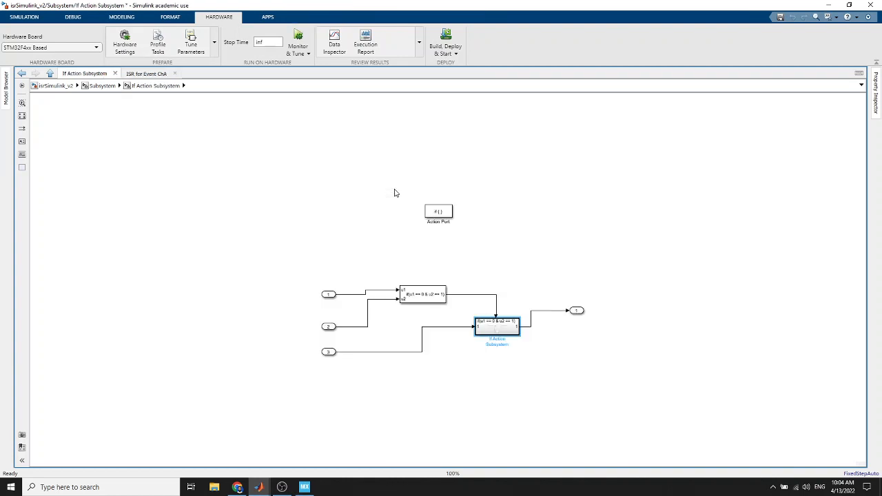
double_click(486, 331)
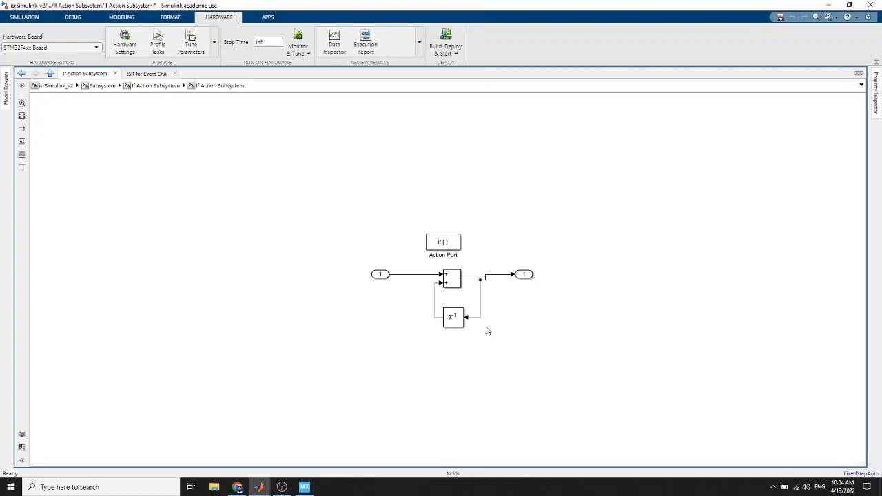
left_click(149, 87)
left_click(93, 86)
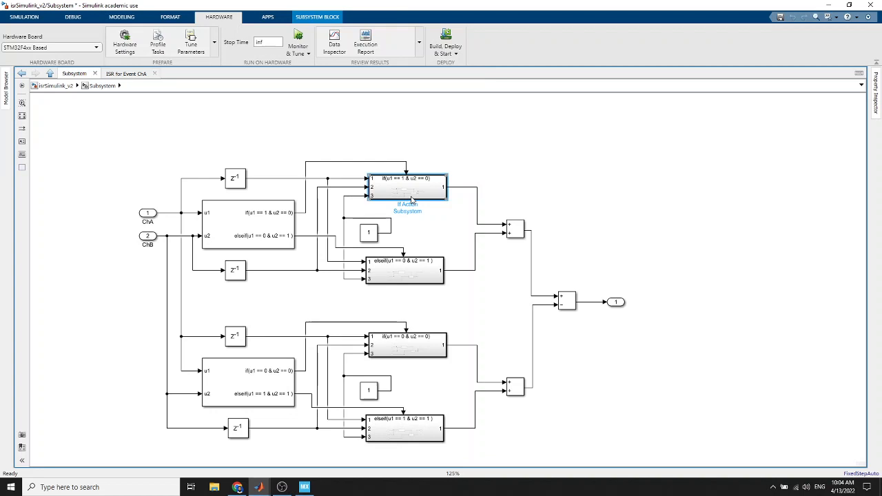
double_click(413, 199)
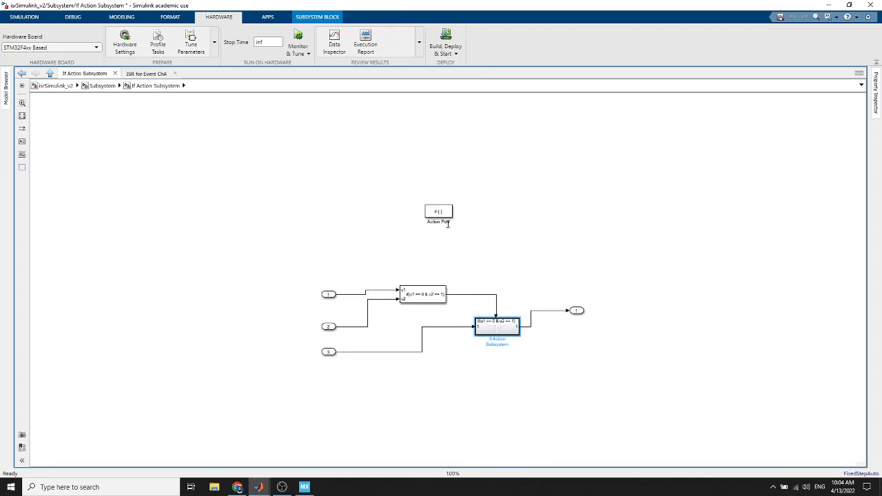
double_click(500, 328)
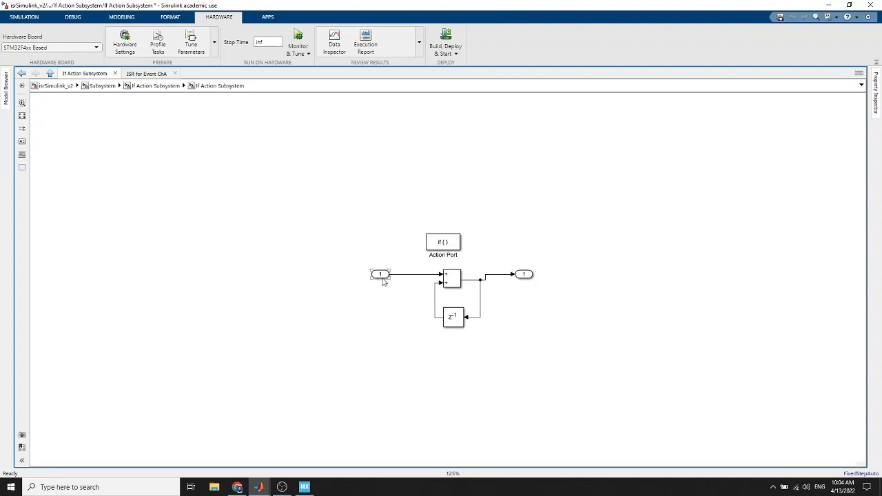
left_click(157, 86)
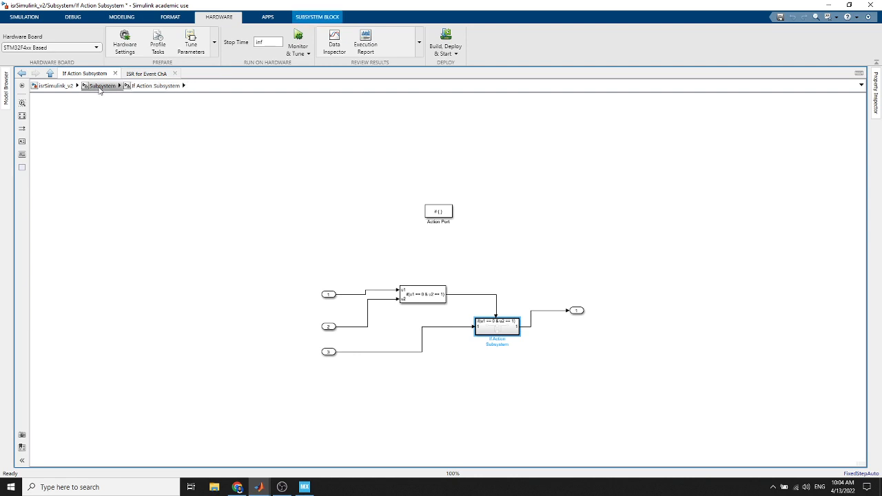
left_click(99, 88)
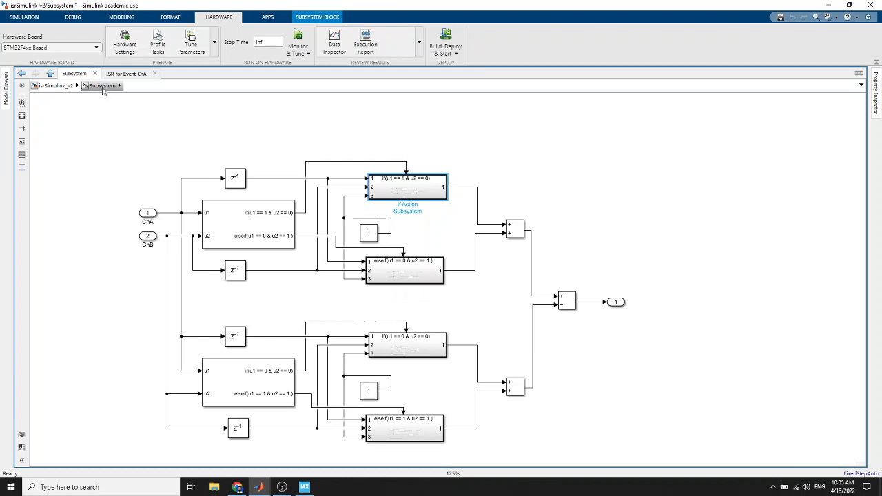
Compare the ChB event's decoding subsystem with the quadrature article's waveforms and old/new state tables.
left_click(55, 86)
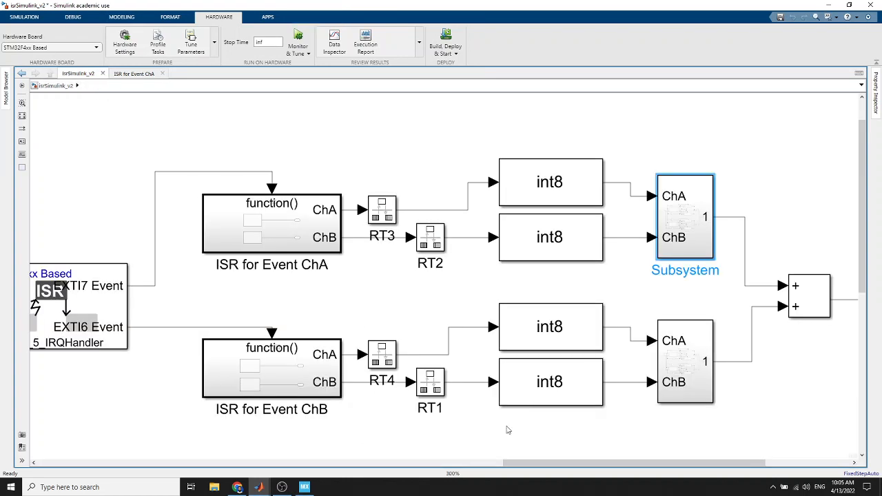
left_click(689, 375)
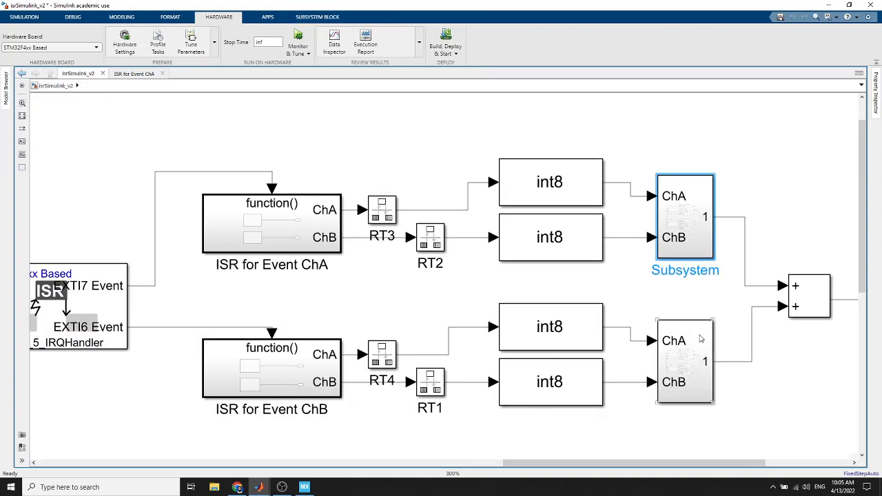
double_click(693, 373)
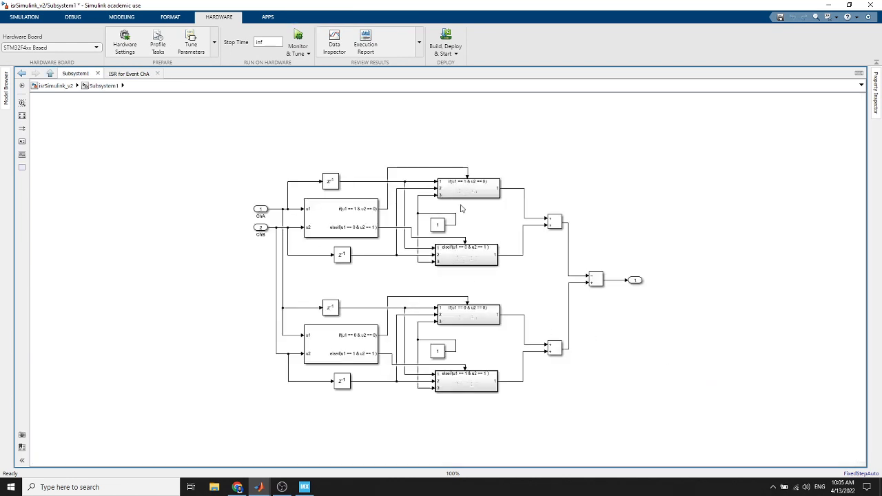
left_click(238, 488)
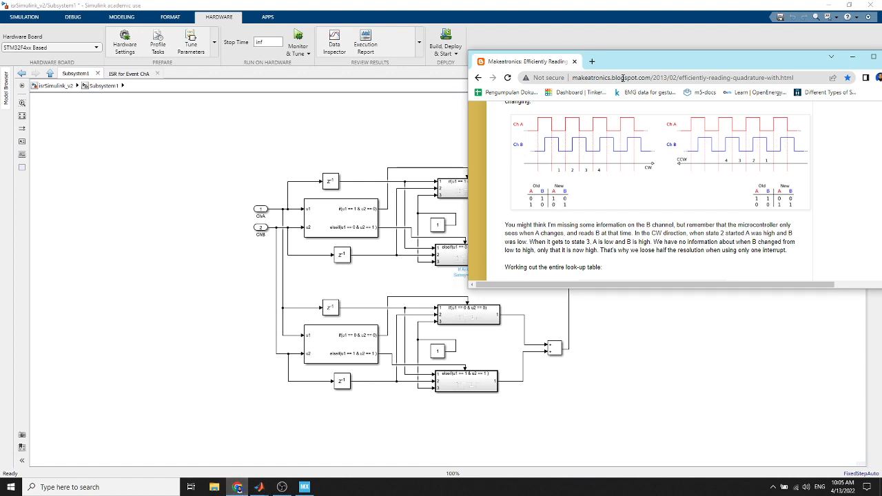
left_click_drag(648, 59, 723, 56)
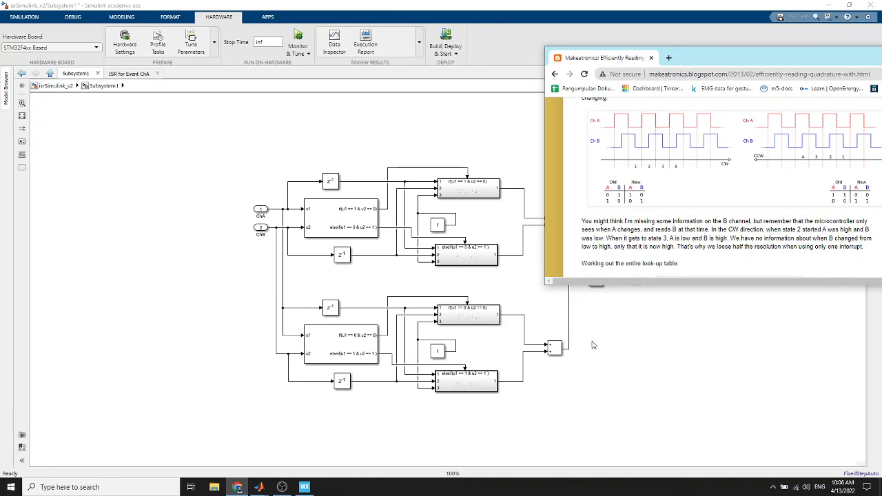
left_click_drag(745, 66, 662, 81)
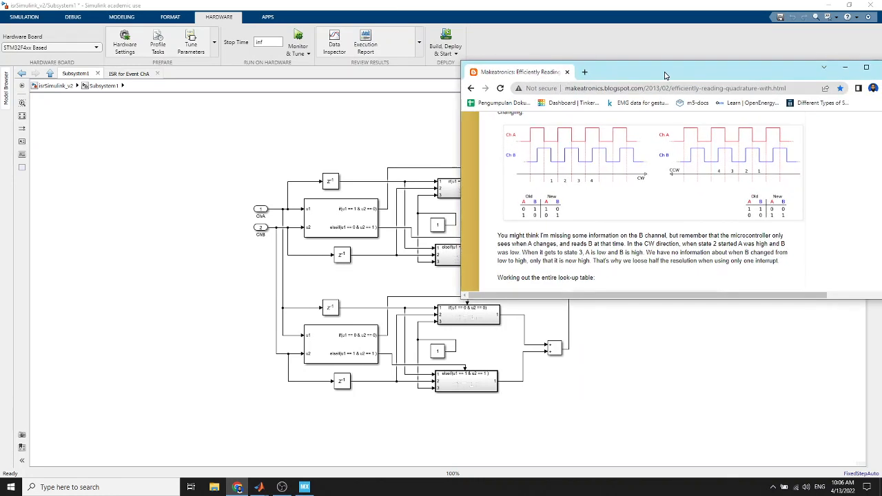
left_click_drag(766, 71, 734, 76)
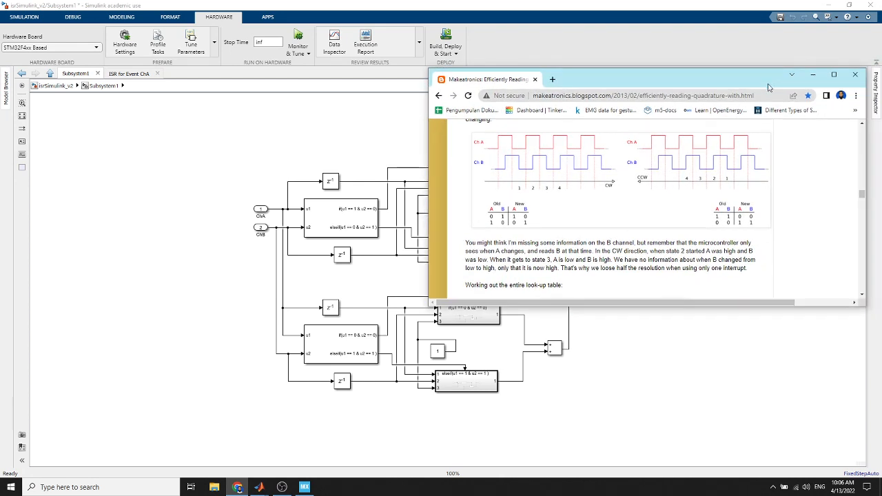
left_click(813, 75)
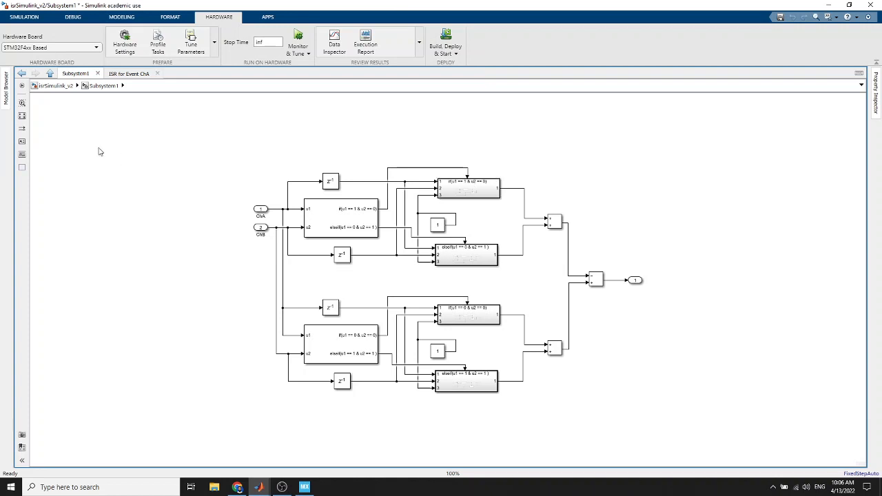
Compare the final sum block's signs inside the ChB and ChA decoding subsystems, and return to the top-level model.
left_click(64, 87)
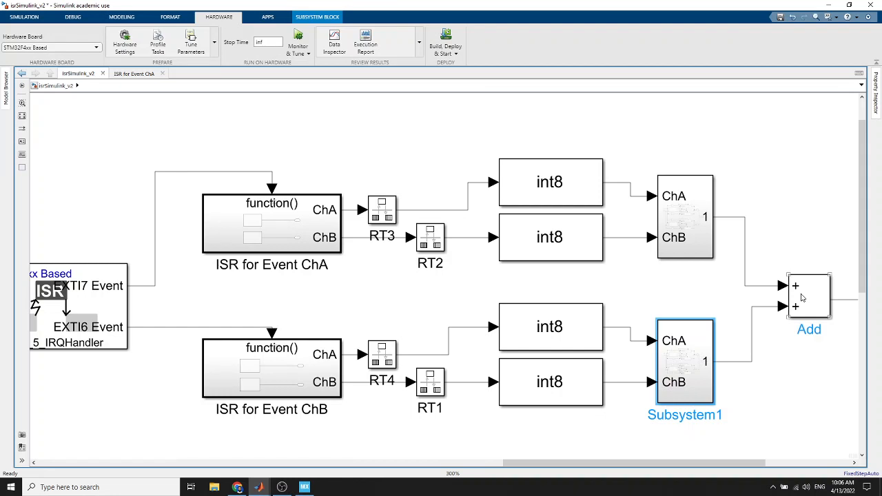
double_click(686, 372)
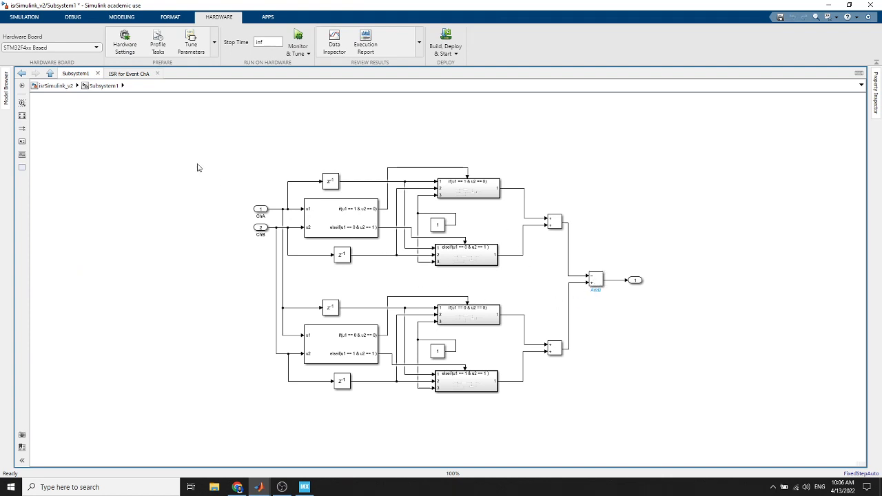
left_click(62, 87)
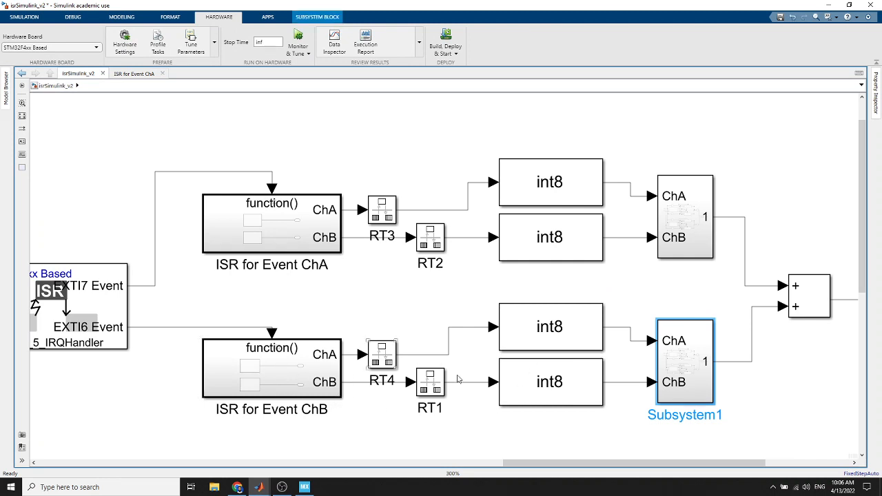
double_click(683, 366)
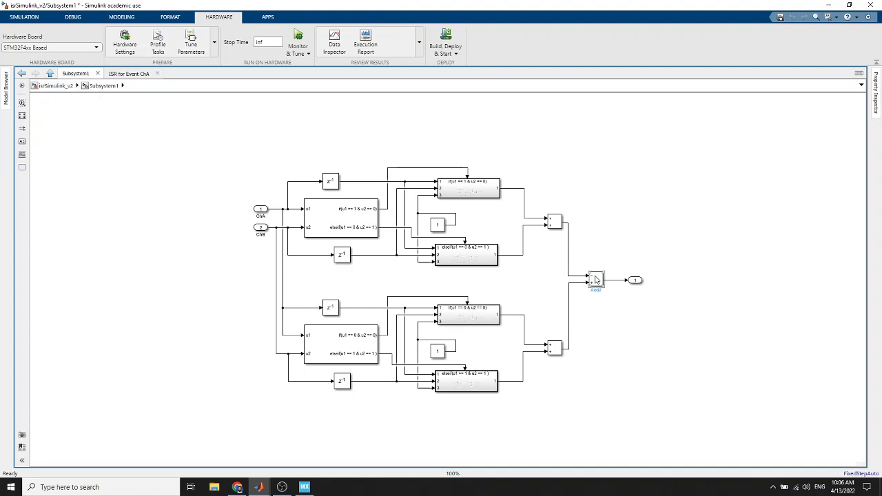
left_click(56, 85)
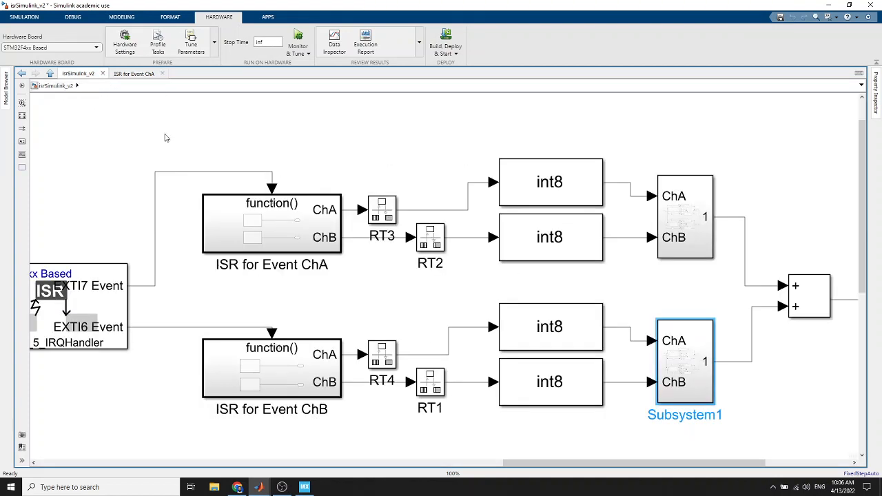
double_click(685, 224)
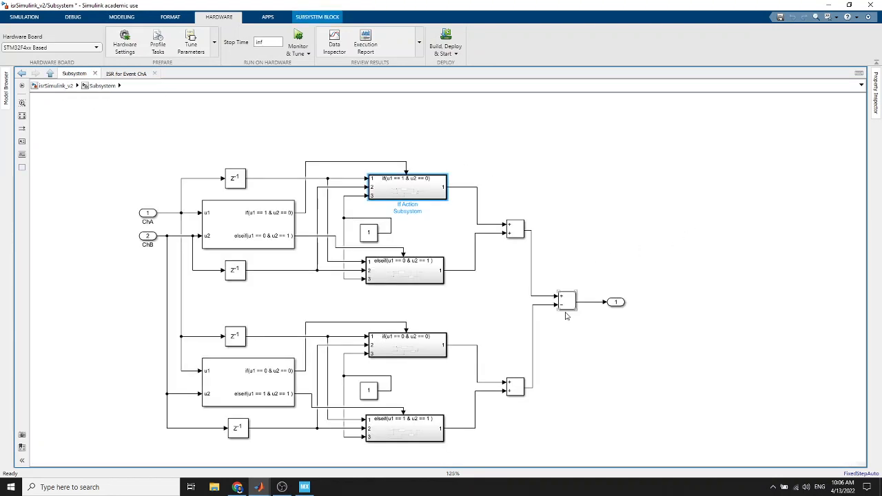
left_click(67, 87)
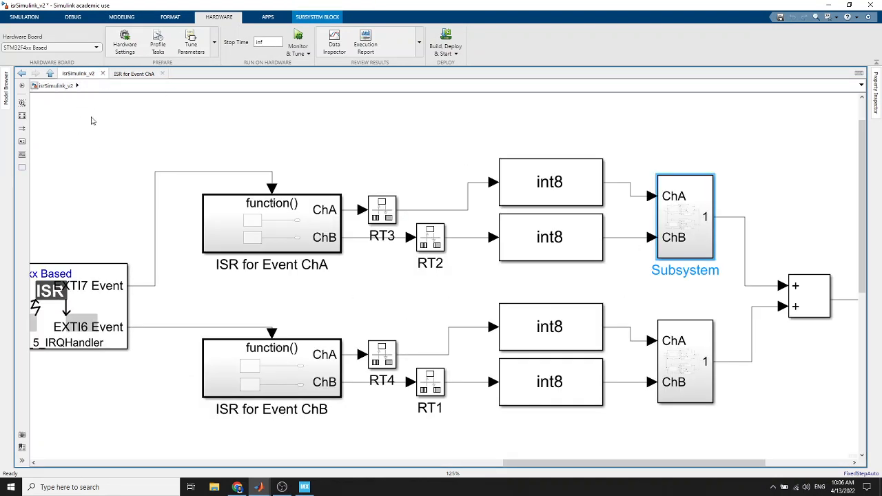
Trace the summed encoder count from the two decoding subsystems through the feedback line to the controller's error junction.
scroll(800, 342, "up", 3)
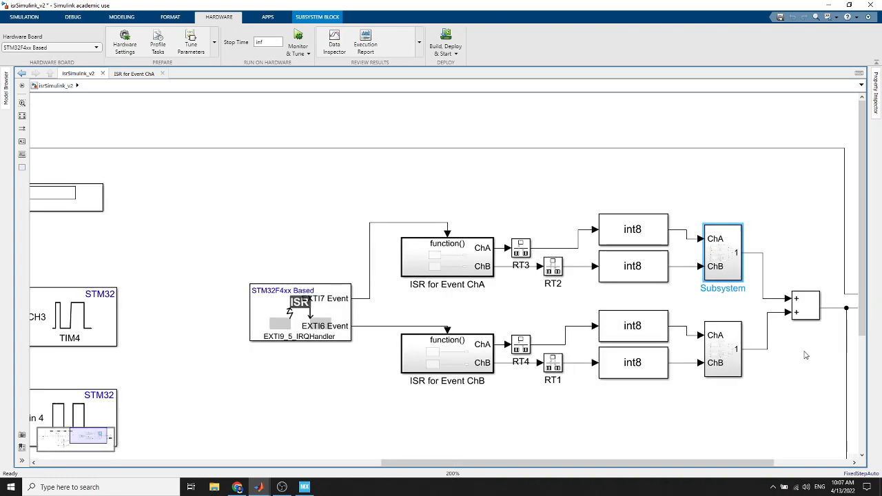
scroll(802, 352, "down", 2)
scroll(628, 321, "down", 1)
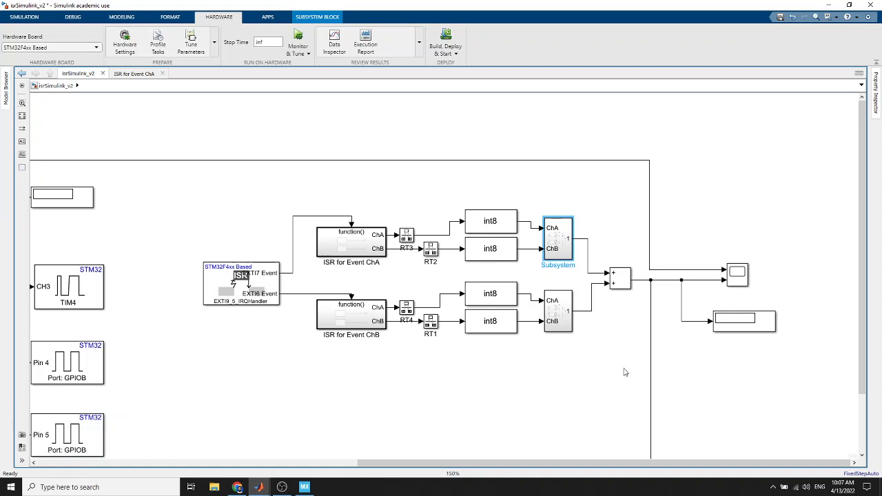
scroll(550, 374, "down", 3)
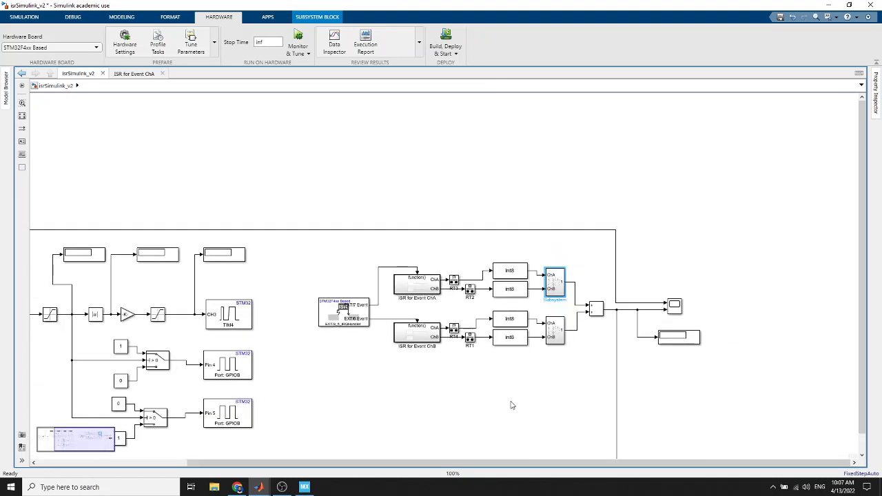
left_click_drag(512, 406, 533, 257)
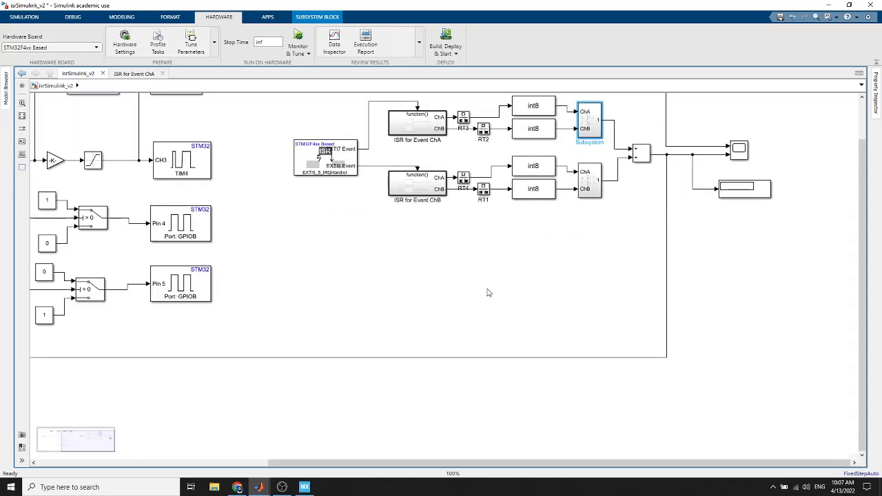
scroll(516, 283, "up", 1)
scroll(455, 272, "down", 1)
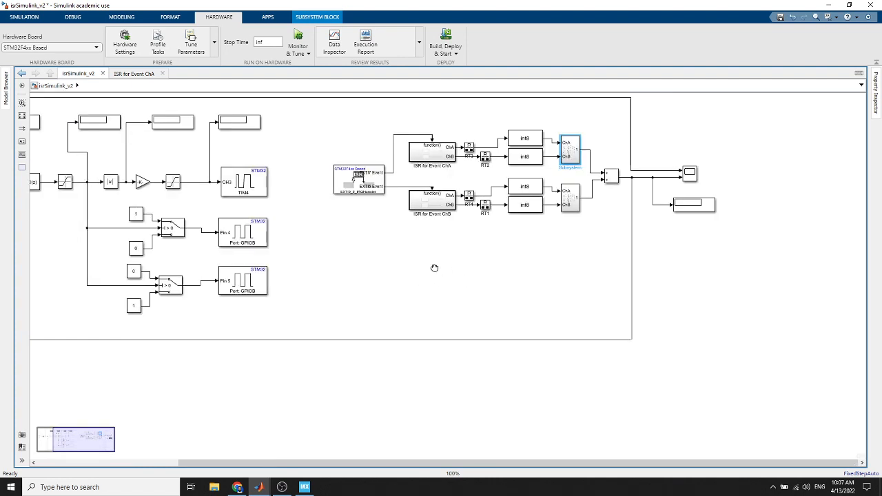
left_click_drag(435, 268, 538, 295)
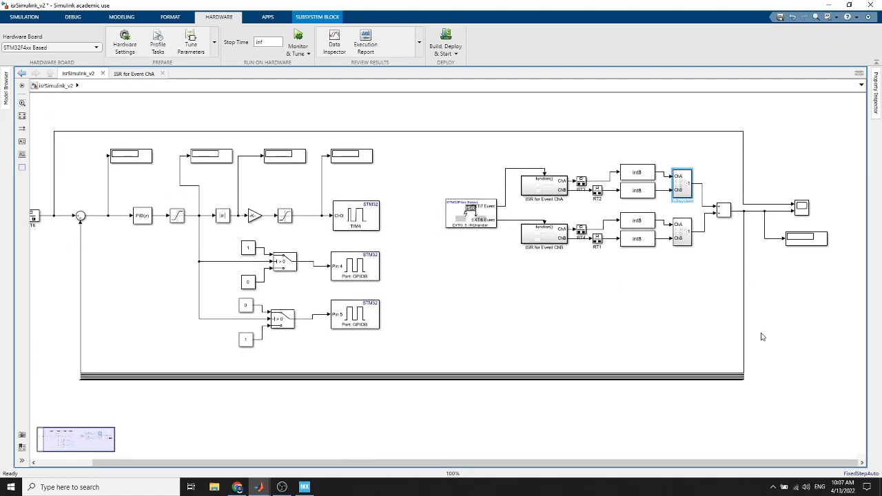
scroll(598, 321, "down", 1)
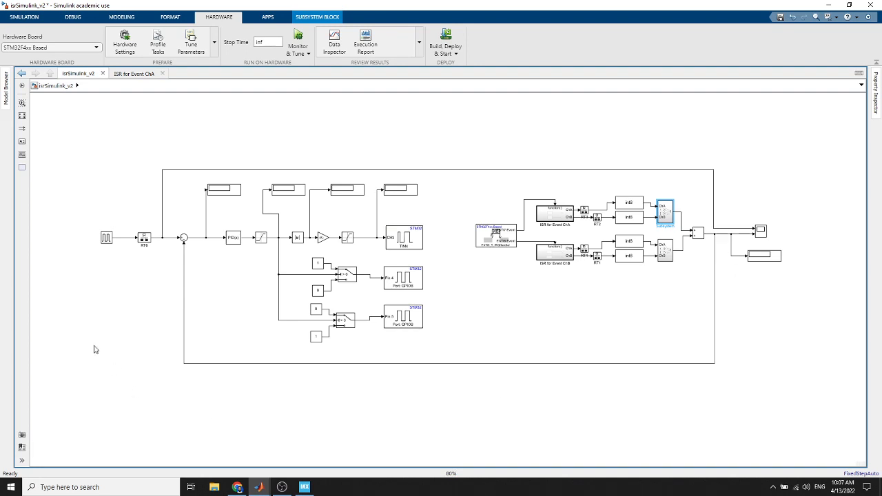
Inspect the Discrete Pulse Generator setpoint source and the RT6 rate transition feeding the error junction.
scroll(108, 241, "up", 1)
scroll(108, 241, "up", 1)
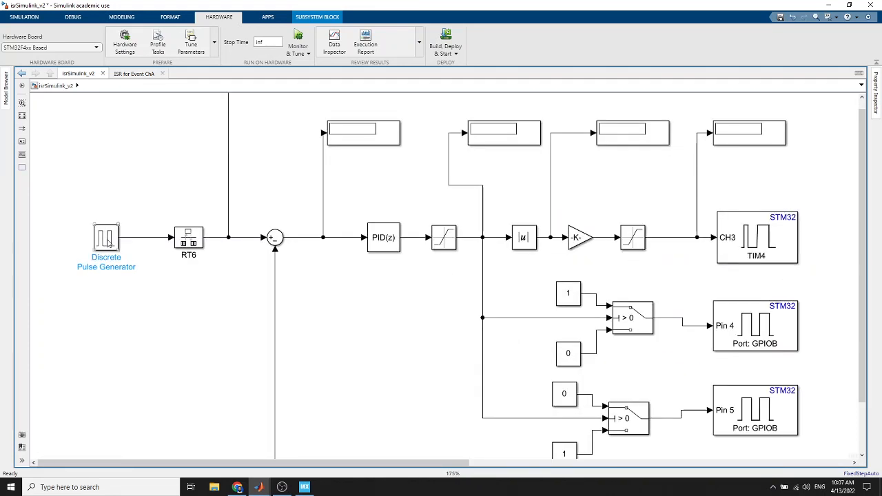
left_click(185, 239)
left_click(197, 292)
scroll(211, 295, "down", 3)
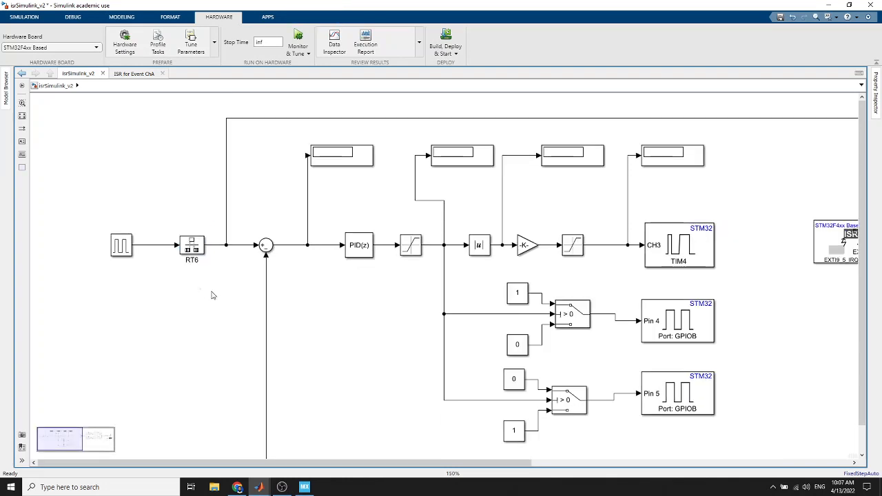
Inspect the limits of the saturation blocks after the PID controller and before the PWM output, leaving both as they are.
left_click_drag(311, 315, 187, 290)
scroll(179, 286, "up", 2)
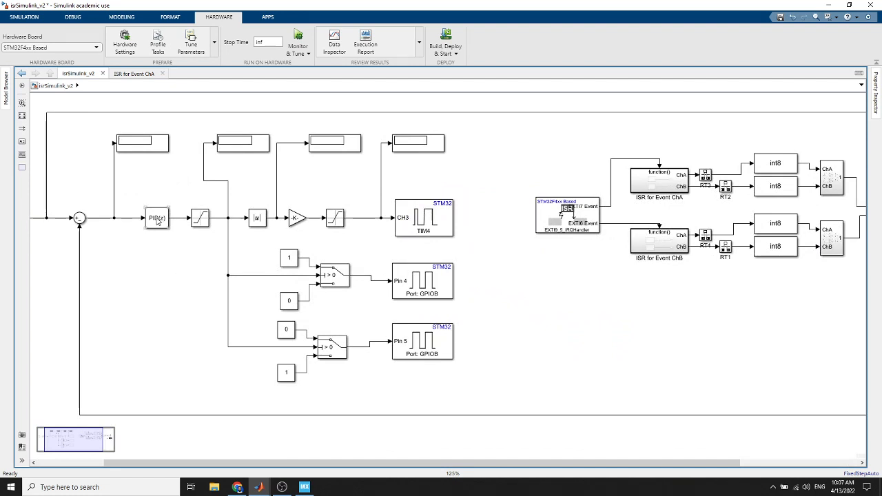
left_click(157, 219)
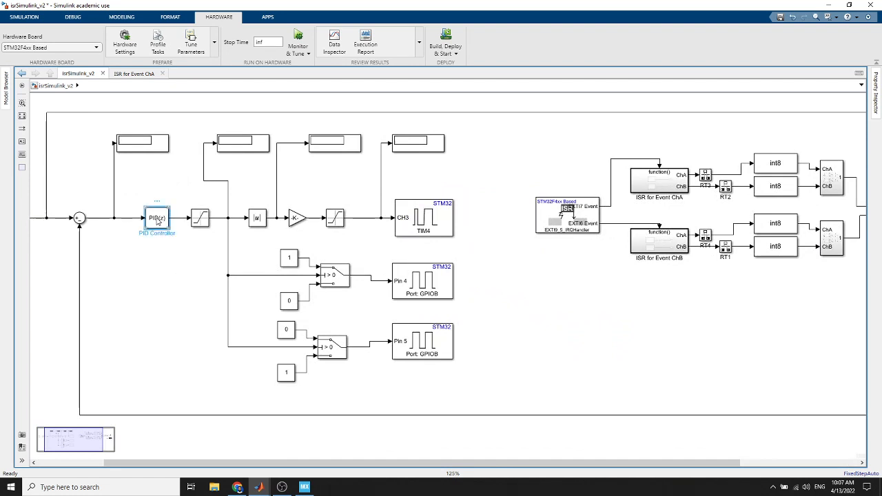
left_click(200, 219)
double_click(200, 220)
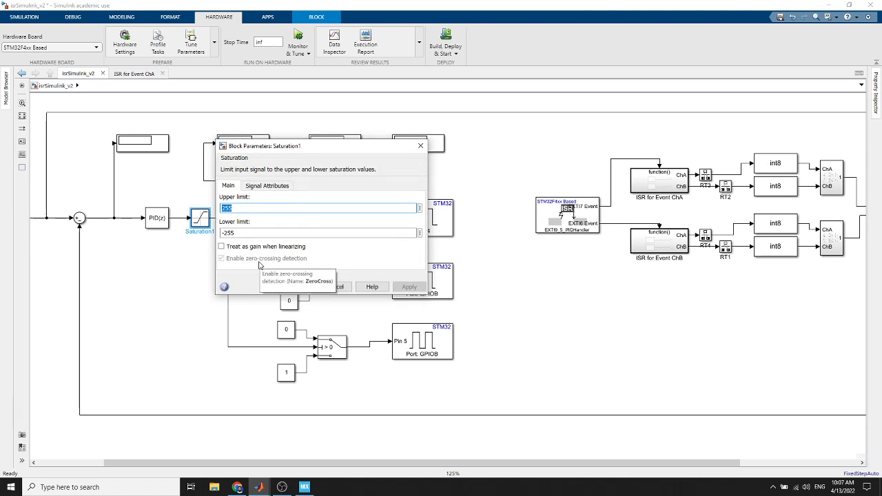
left_click(343, 287)
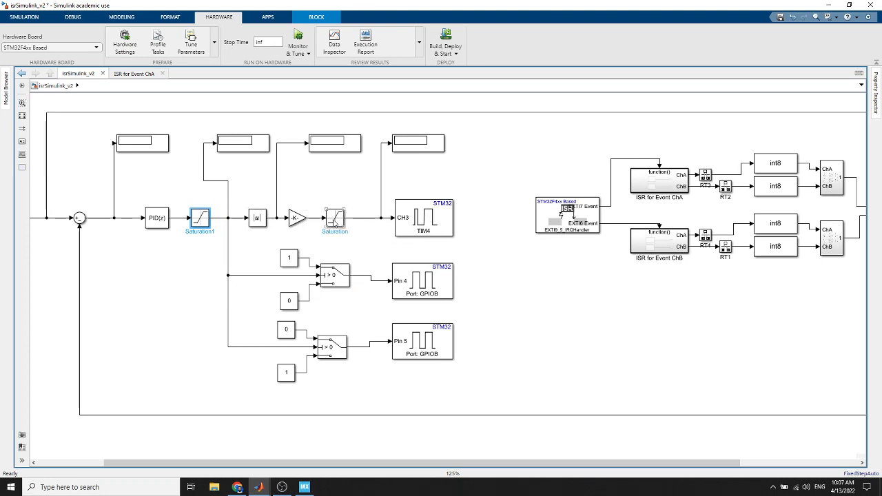
double_click(334, 219)
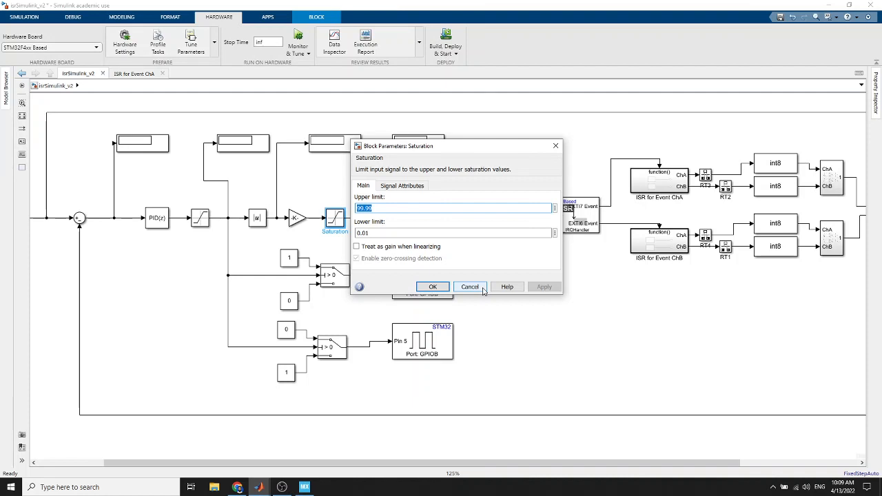
left_click(483, 290)
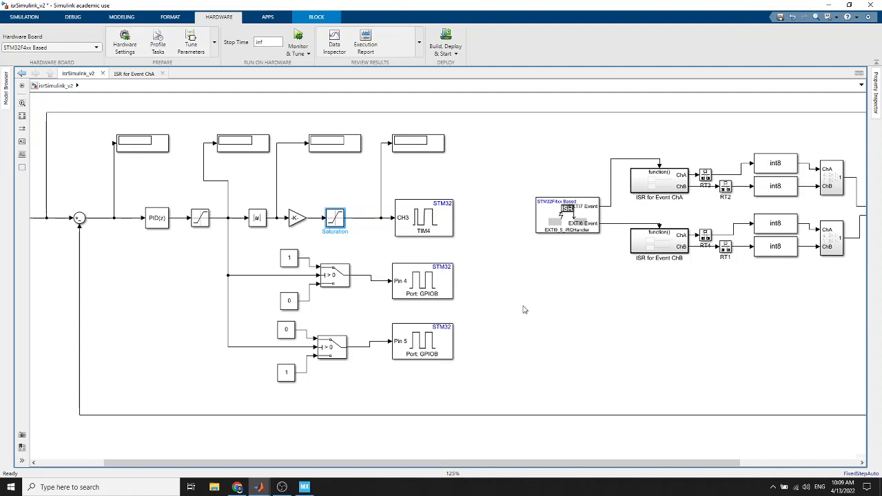
Check the TIM4 PWM Output block's timer module, enabled channel and duty cycle unit options against the STM32CubeMX project.
scroll(484, 276, "down", 1)
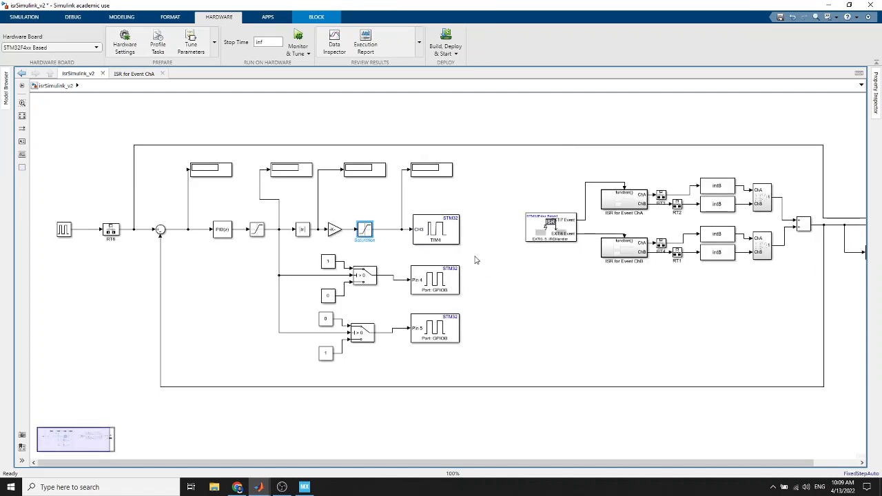
double_click(444, 235)
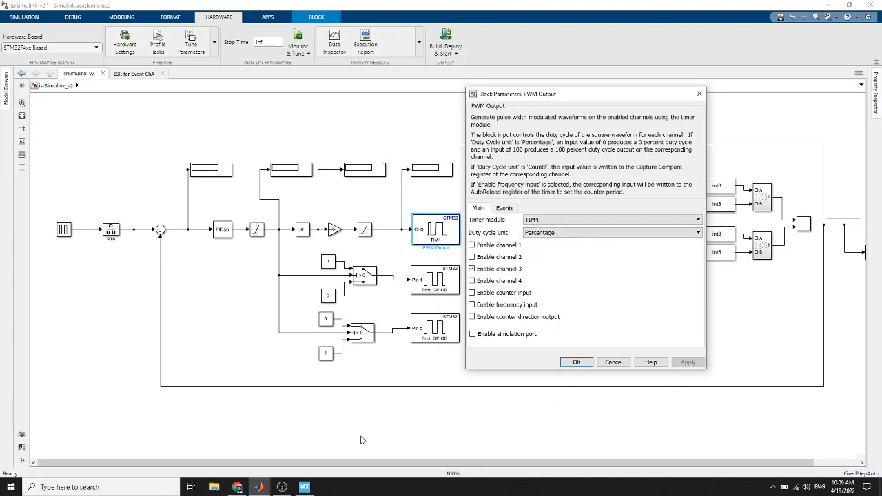
left_click(304, 488)
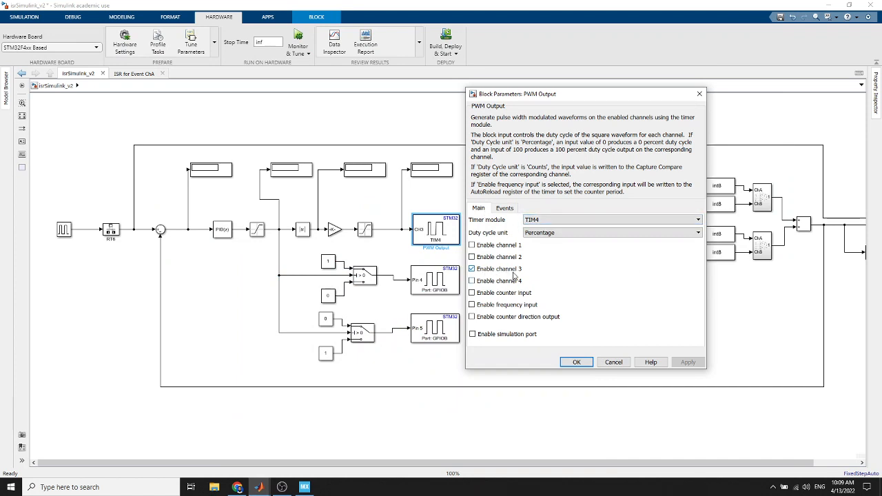
left_click(539, 233)
left_click(508, 237)
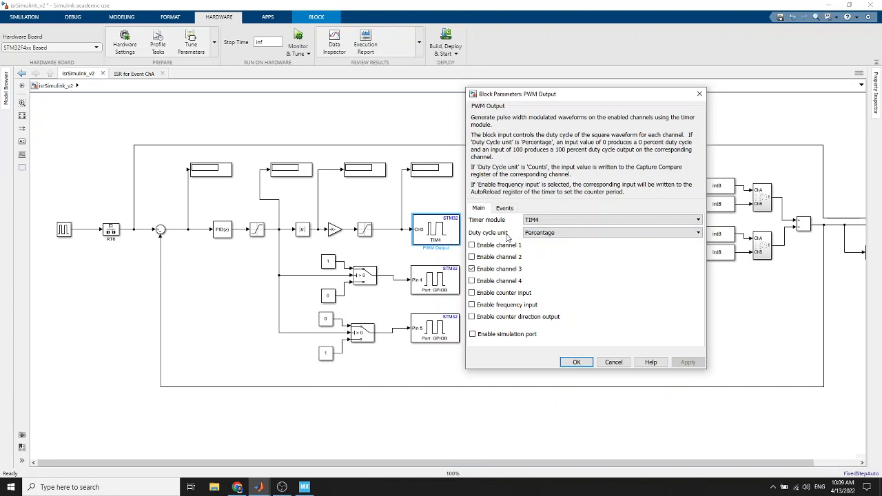
left_click(554, 233)
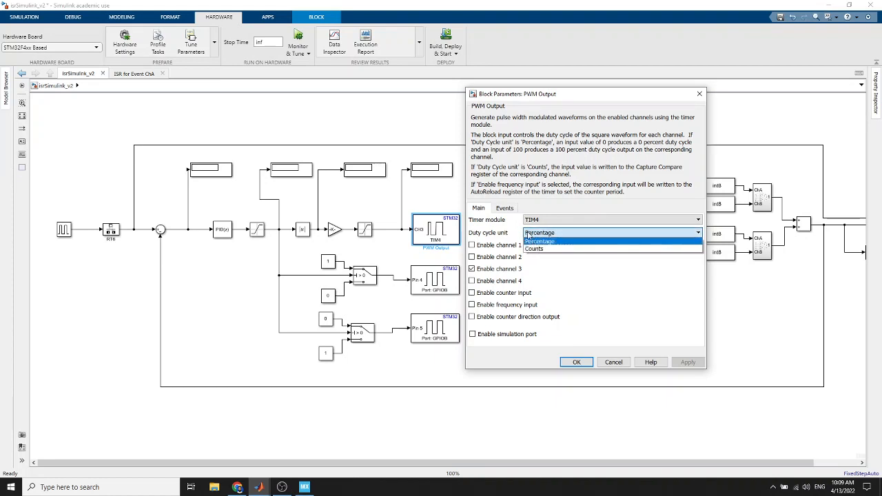
left_click(534, 237)
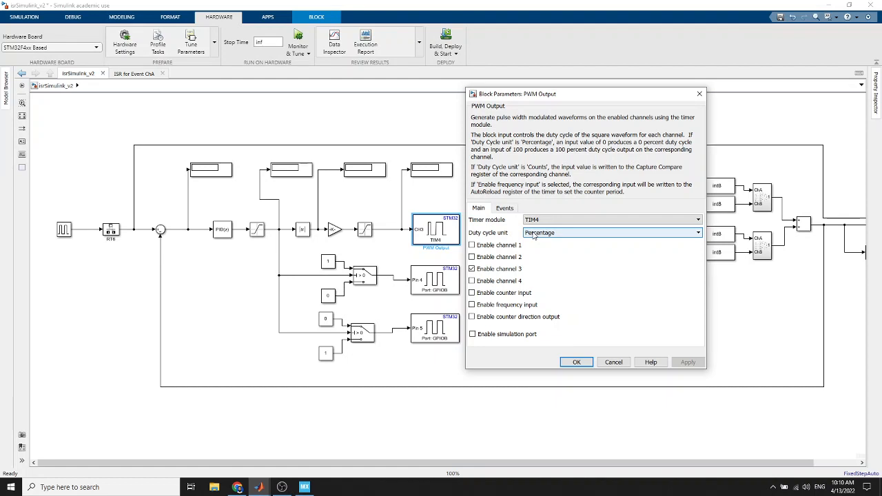
left_click(617, 362)
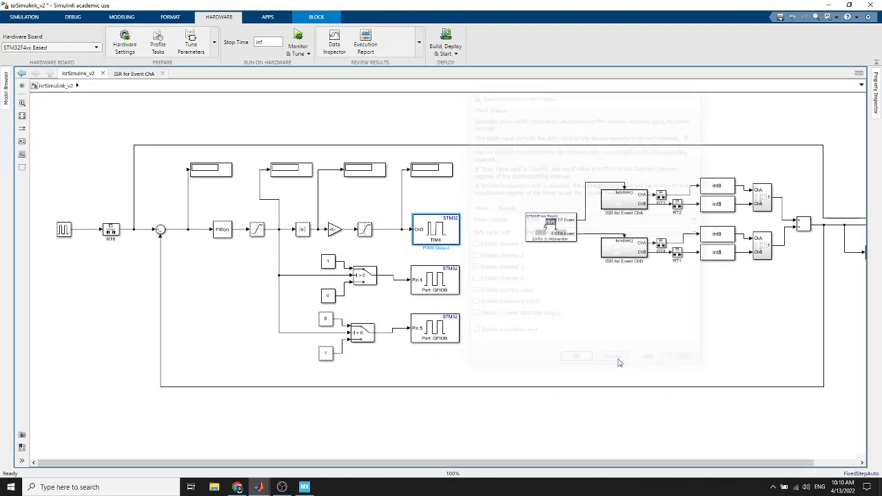
Inspect the PID Controller's gains and the upper limit of the saturation block that follows it.
left_click(225, 235)
double_click(225, 235)
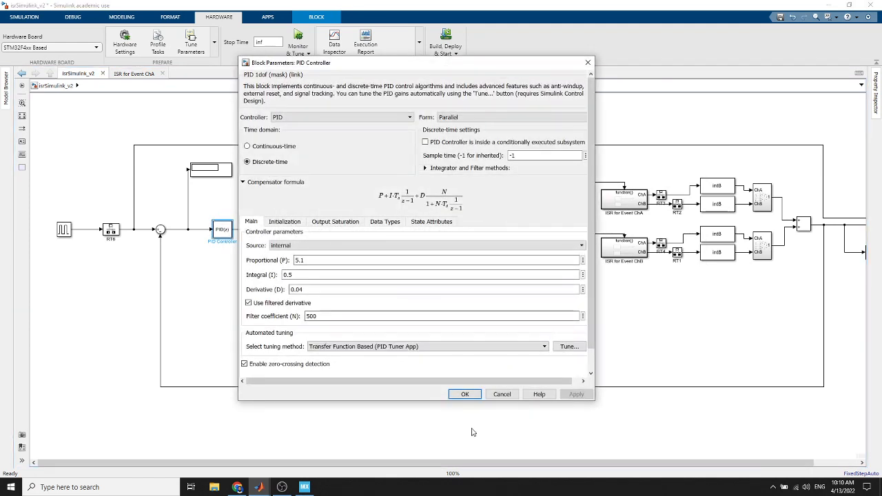
left_click(508, 396)
left_click(258, 232)
double_click(257, 232)
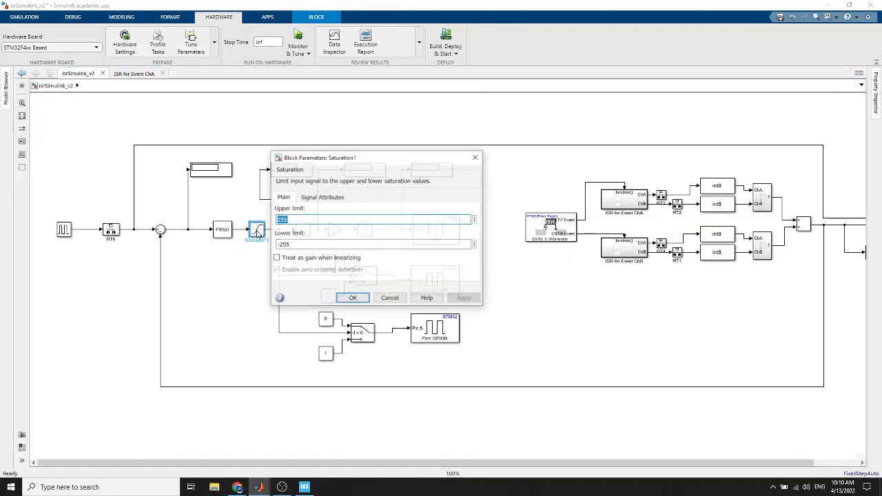
double_click(282, 219)
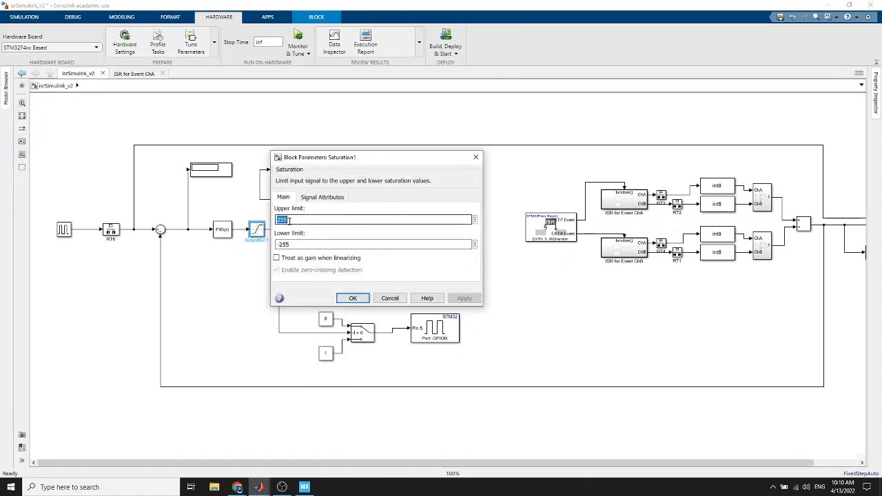
left_click(391, 298)
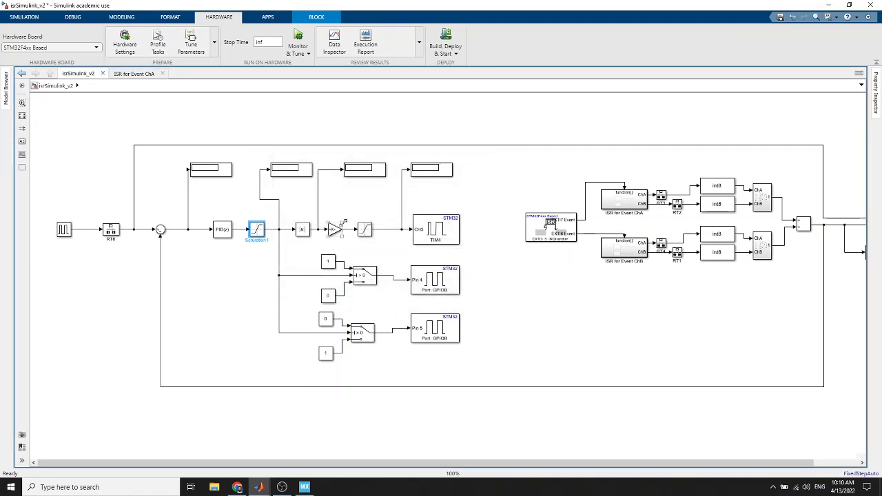
Widen the Gain block between the absolute value and saturation blocks so its full expression fits inside.
left_click(338, 232)
mouse_move(364, 229)
left_mouse_down()
mouse_move(381, 230)
mouse_move(359, 222)
mouse_move(369, 220)
left_mouse_up()
left_click(347, 229)
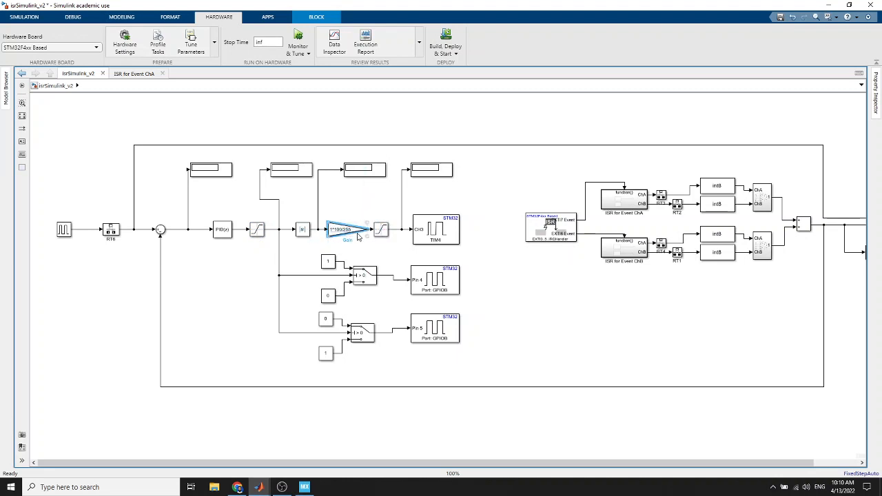
left_click(365, 218)
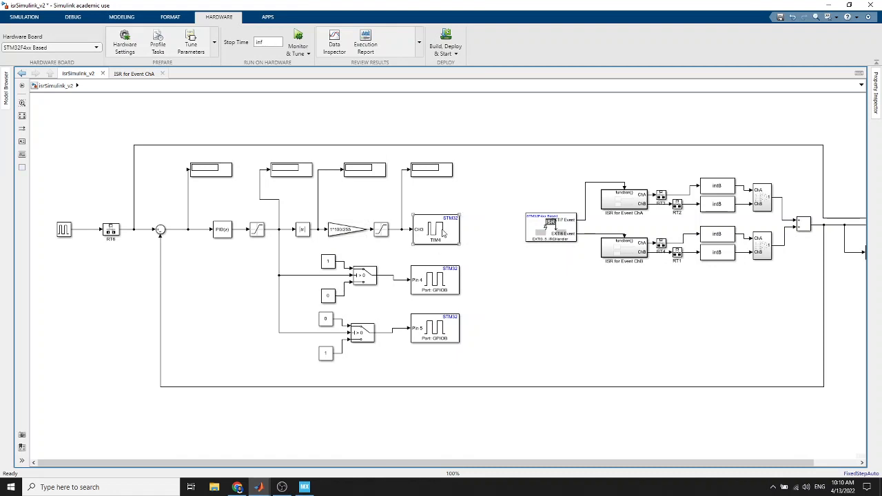
Recheck the upper and lower limits of the saturation block directly after the PID controller.
double_click(257, 229)
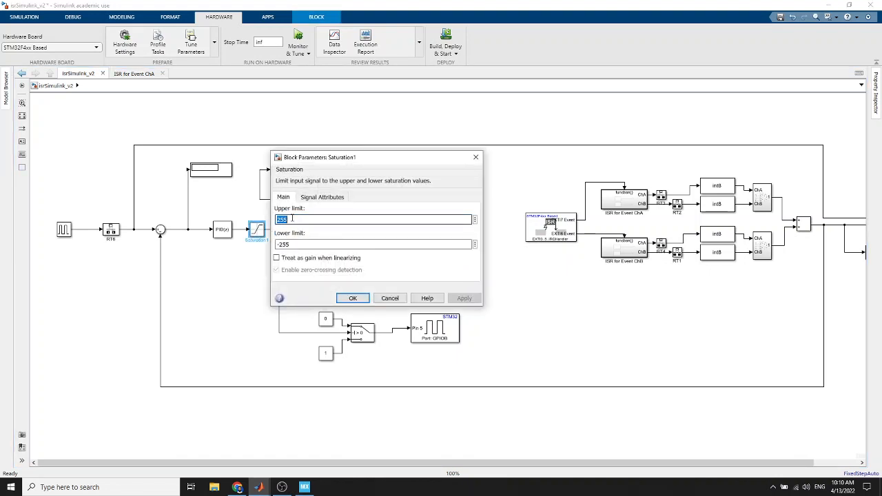
left_click(393, 302)
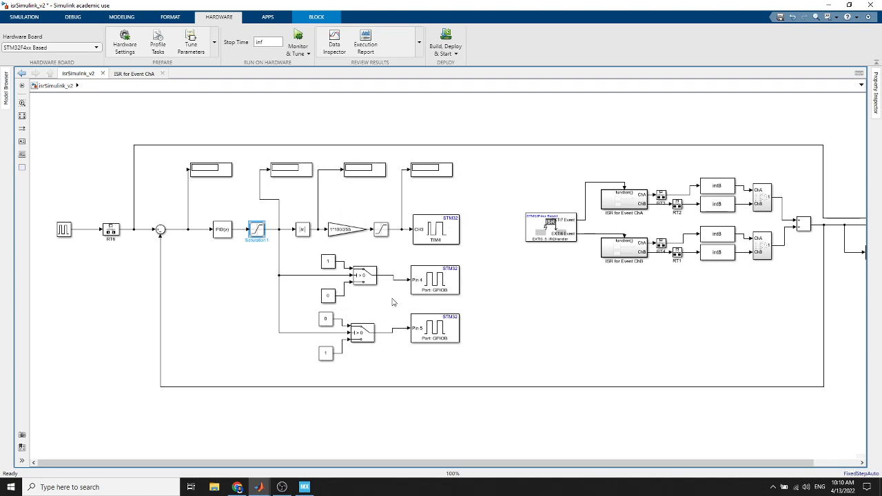
double_click(258, 232)
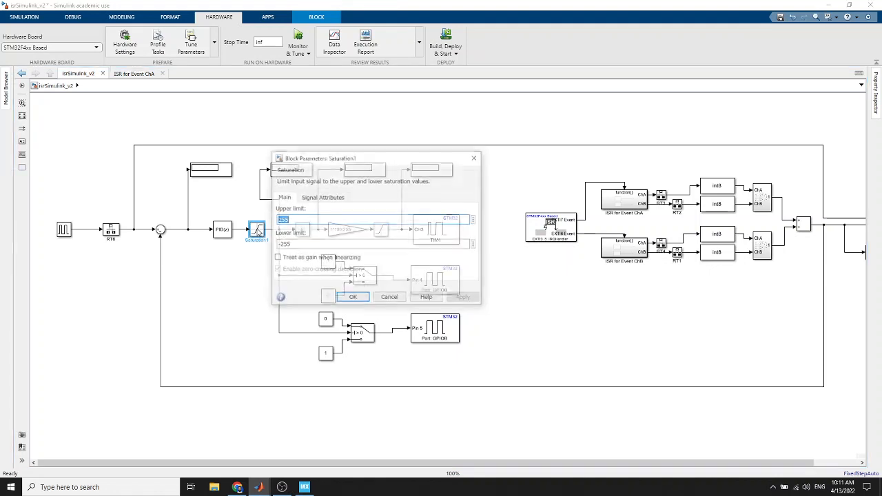
left_click(294, 245)
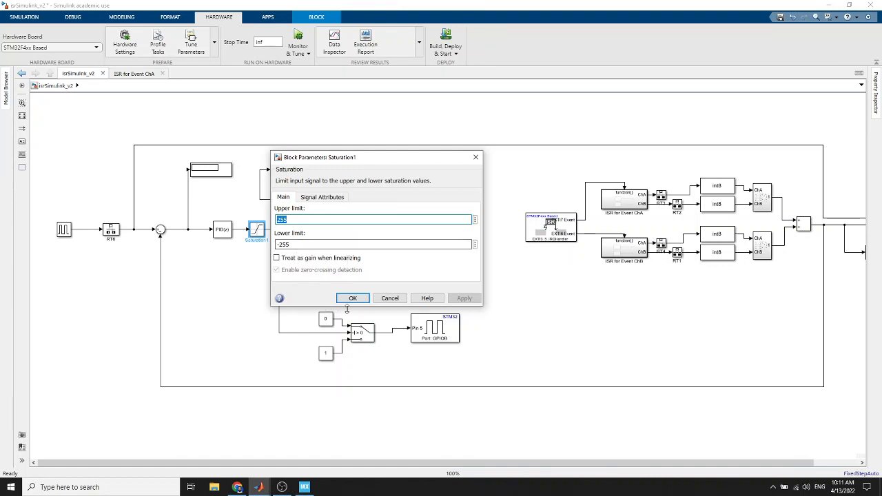
left_click(392, 300)
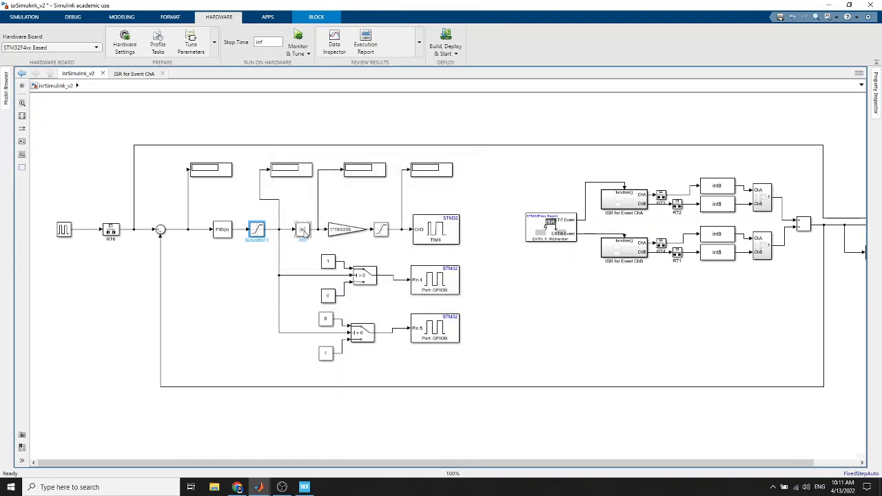
Trace the control signal through the absolute value and gain blocks to the PWM output, and review the PWM block's parameters.
left_click(304, 232)
left_click(338, 231)
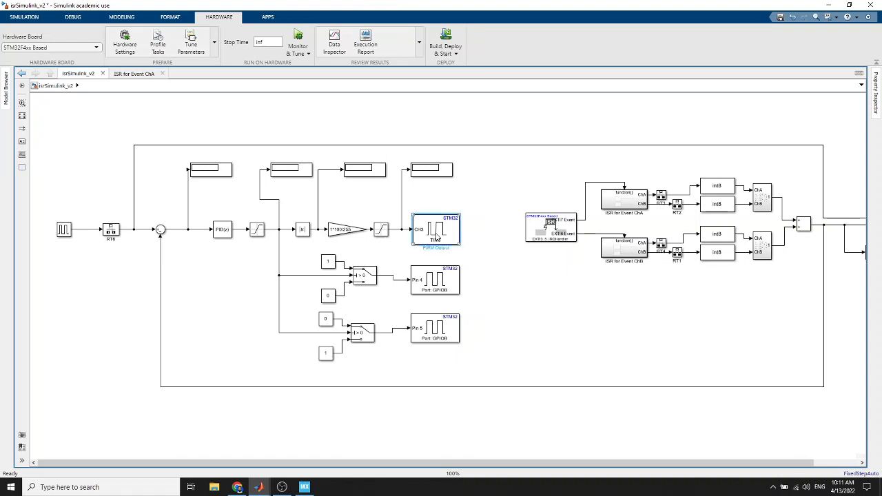
double_click(435, 235)
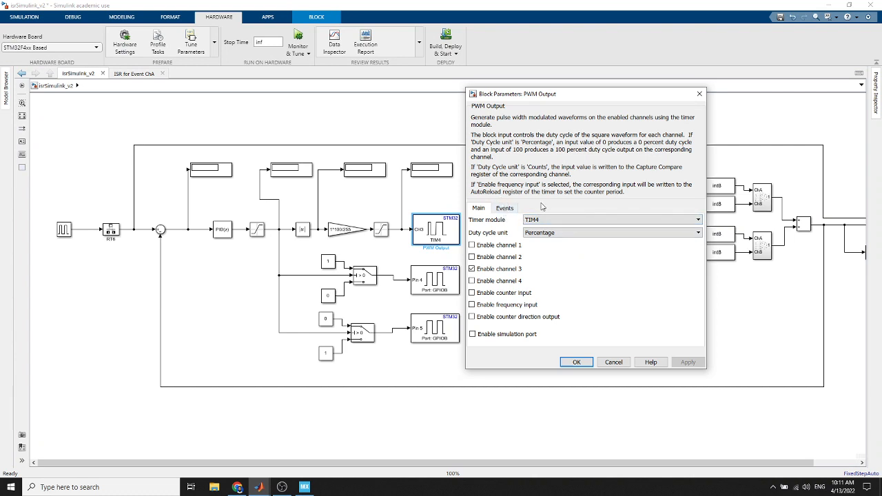
left_click(459, 196)
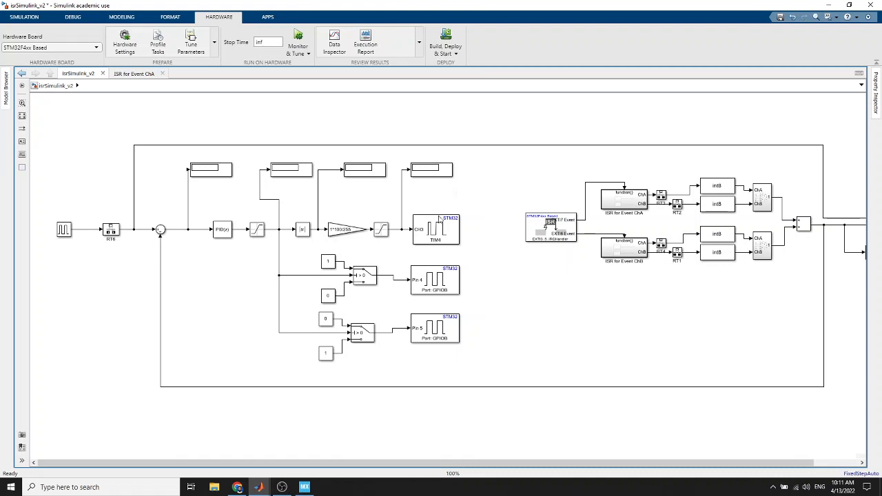
left_click(436, 233)
left_click(503, 298)
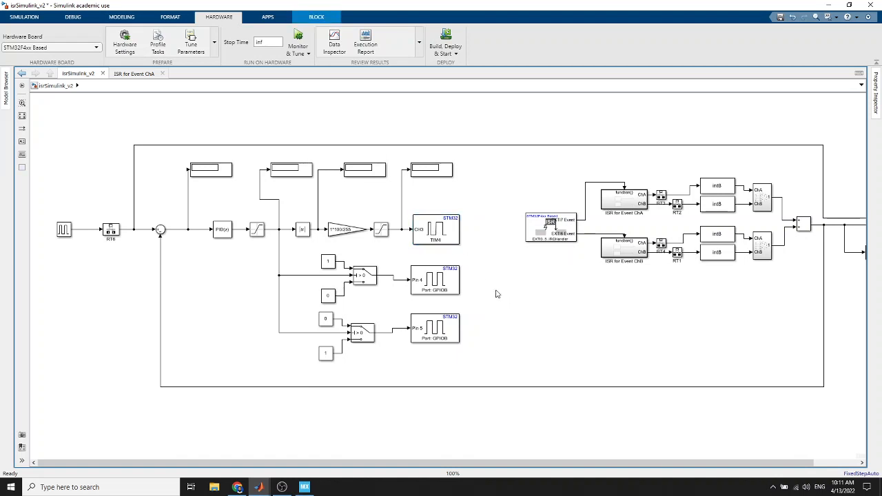
Examine the GPIOB Pin 4 direction output and the criterion and threshold of the switch feeding it.
left_click(441, 289)
left_click(465, 291)
left_click(449, 289)
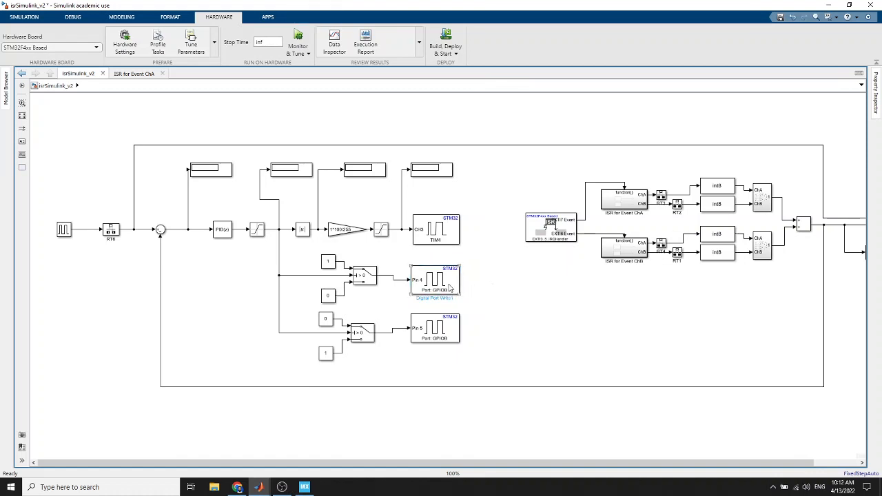
left_click(320, 270)
left_click(370, 279)
double_click(370, 278)
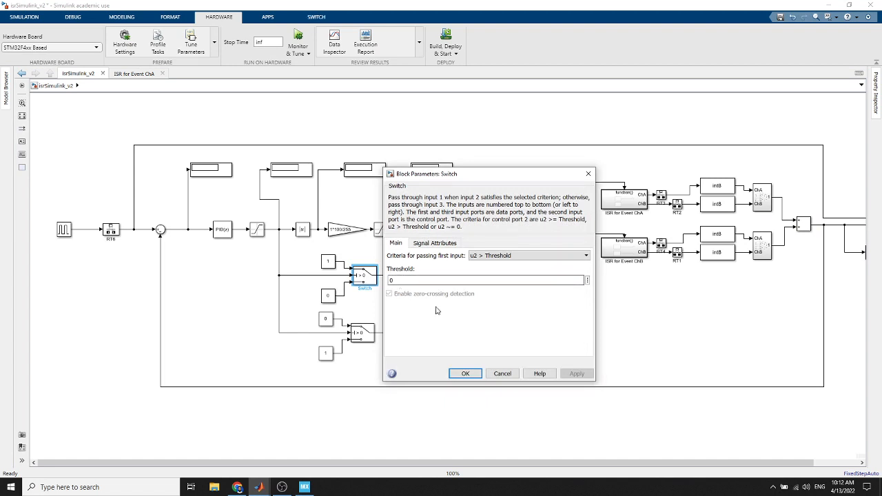
left_click(475, 373)
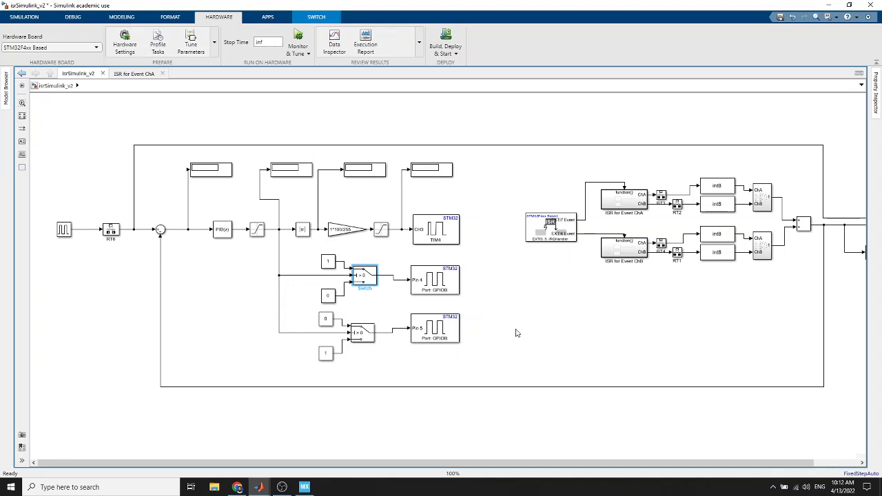
Build and run the whole model on the STM32 board with Monitor & Tune, and review the build diagnostics.
scroll(555, 324, "down", 3)
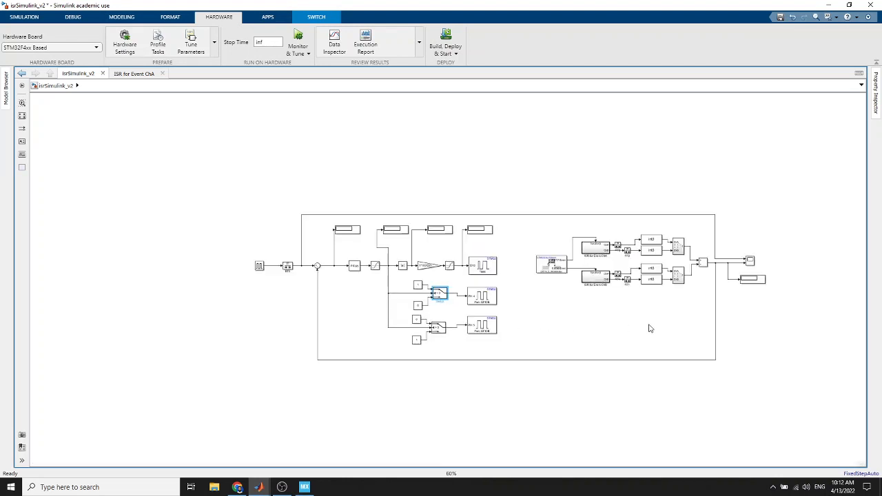
scroll(649, 329, "up", 2)
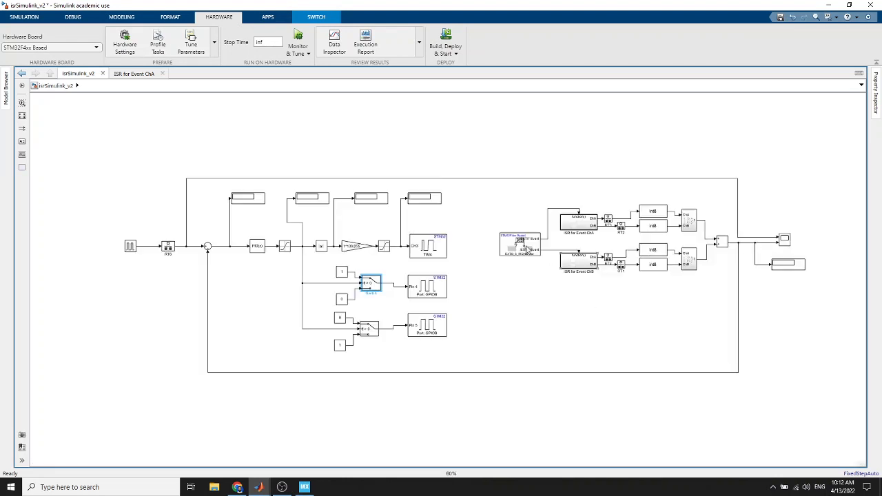
left_click(298, 35)
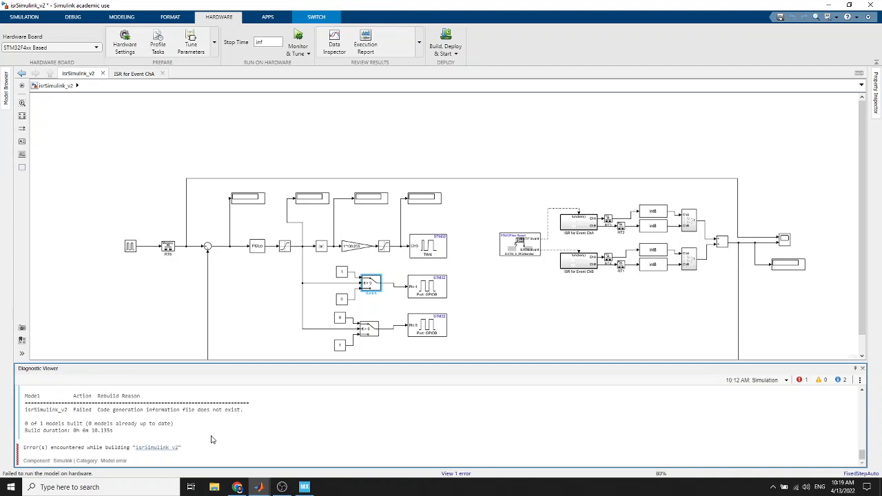
scroll(75, 436, "up", 2)
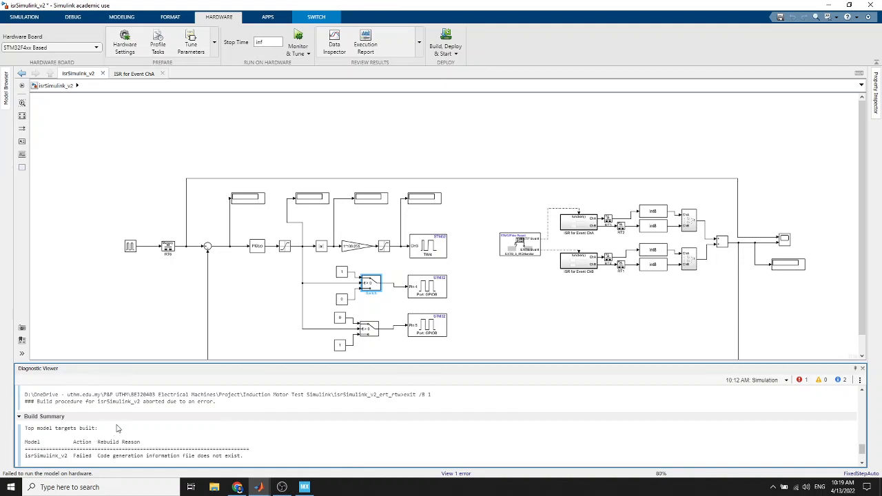
Check the serial port assigned to the STMicroelectronics STLink Virtual COM Port in Windows Device Manager.
scroll(117, 428, "down", 2)
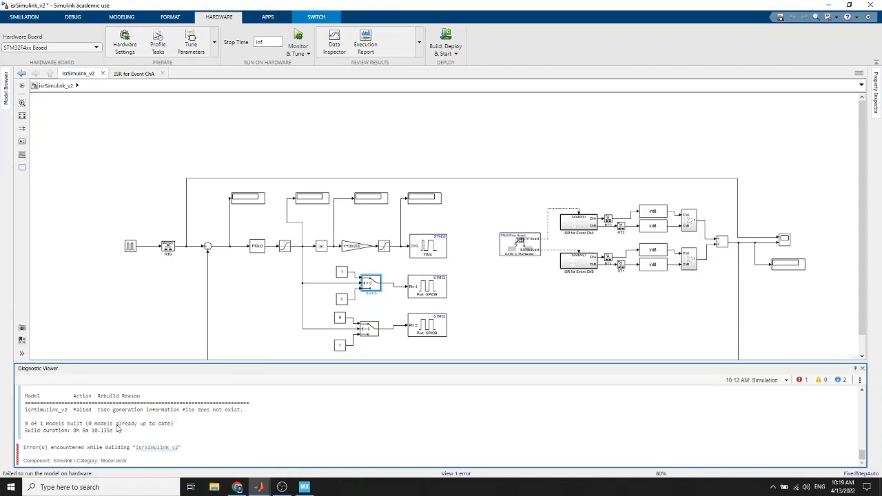
right_click(11, 487)
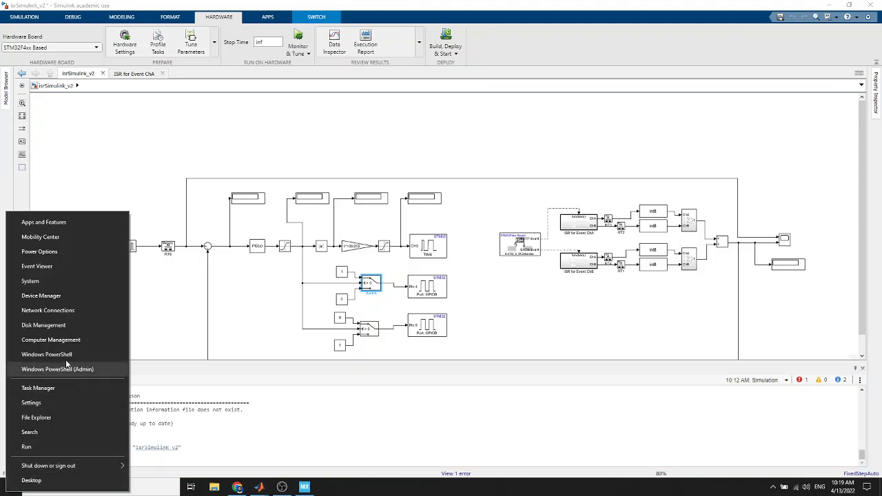
left_click(49, 298)
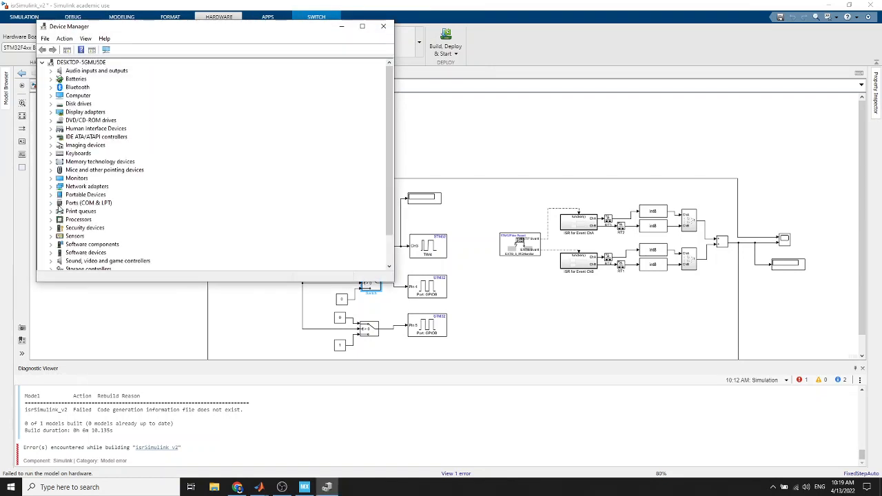
left_click(51, 204)
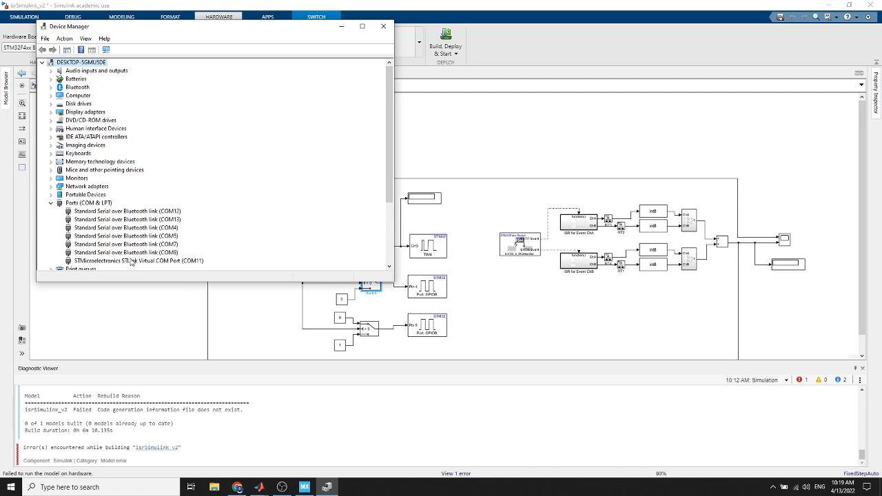
left_click(160, 262)
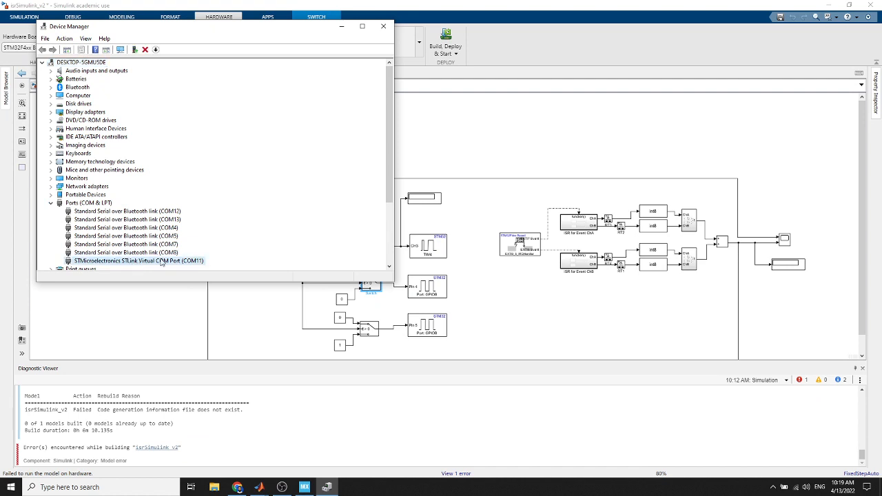
left_click(384, 28)
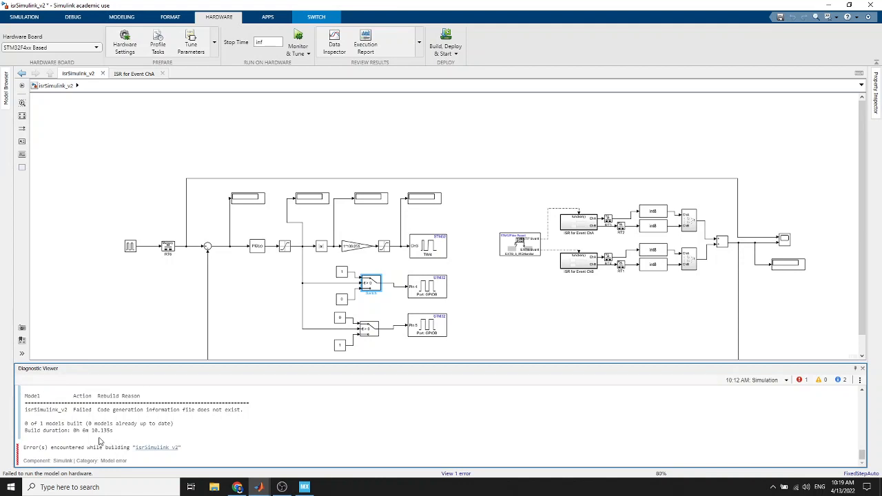
Reread the make output and build summary in the build diagnostics, and close the Diagnostic Viewer.
scroll(99, 441, "up", 3)
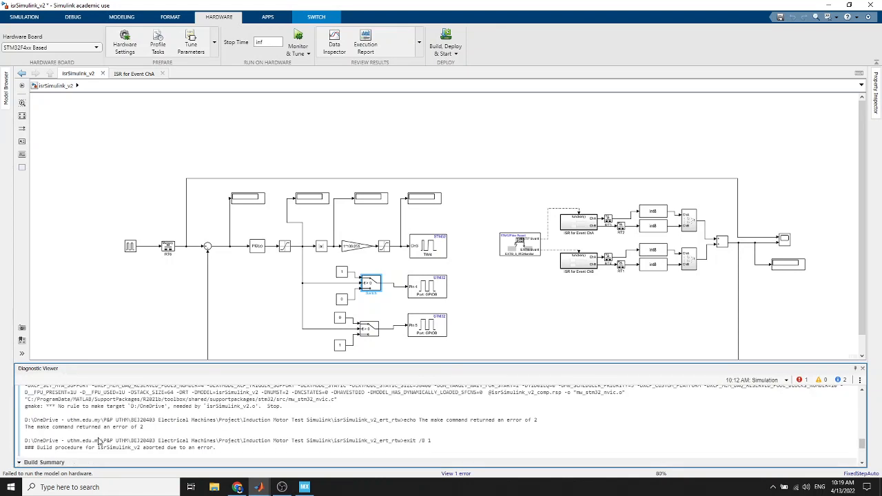
scroll(98, 438, "down", 3)
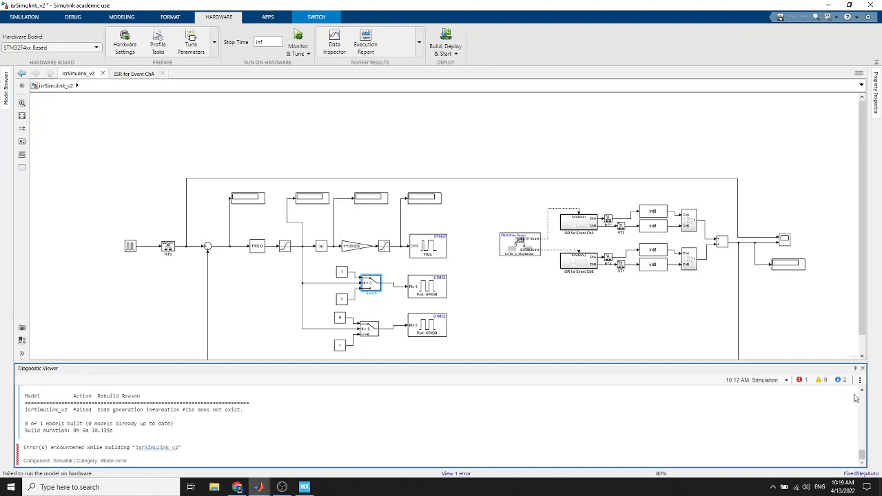
left_click(862, 368)
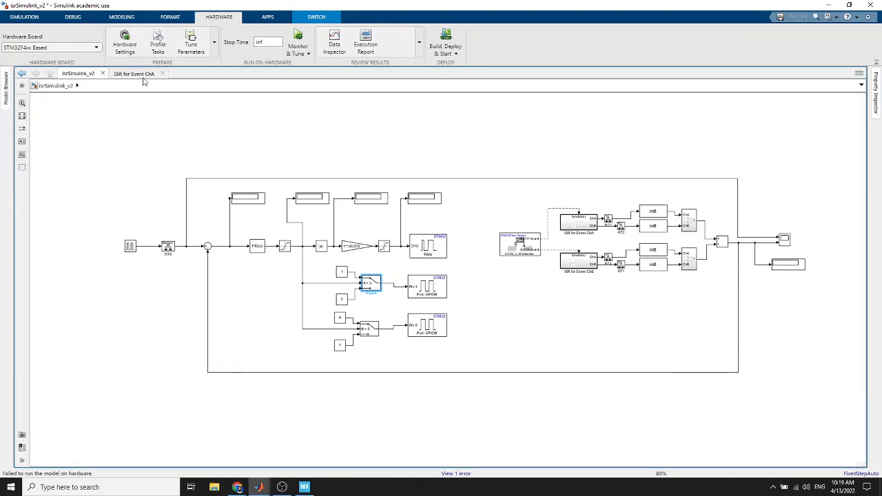
Launch the linked STM32CubeMX project from the hardware settings, save it, and apply the model's configuration parameters.
left_click(124, 46)
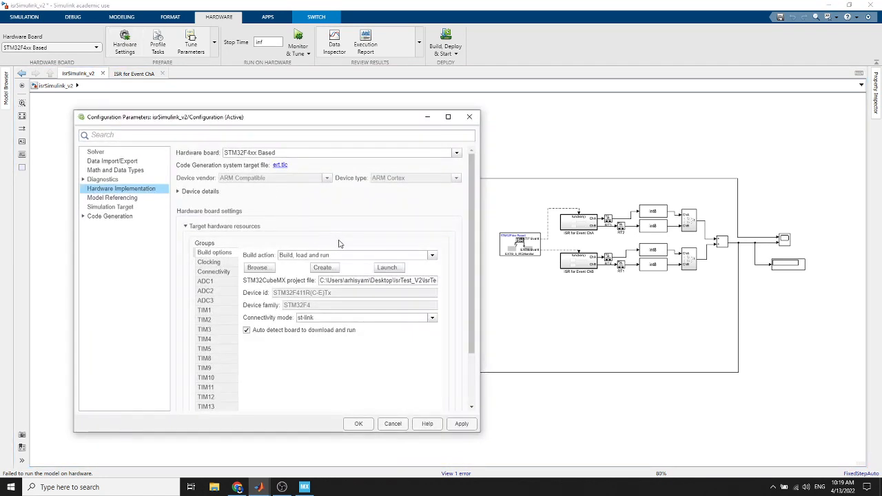
left_click(392, 270)
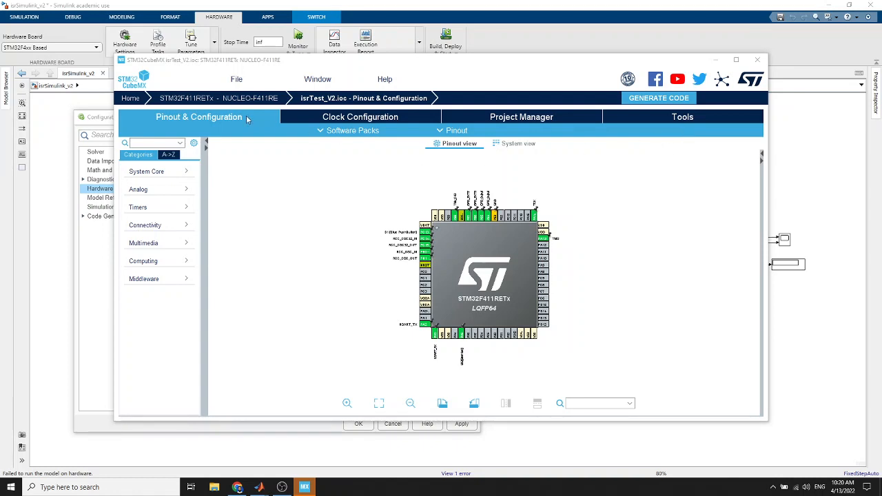
left_click(238, 82)
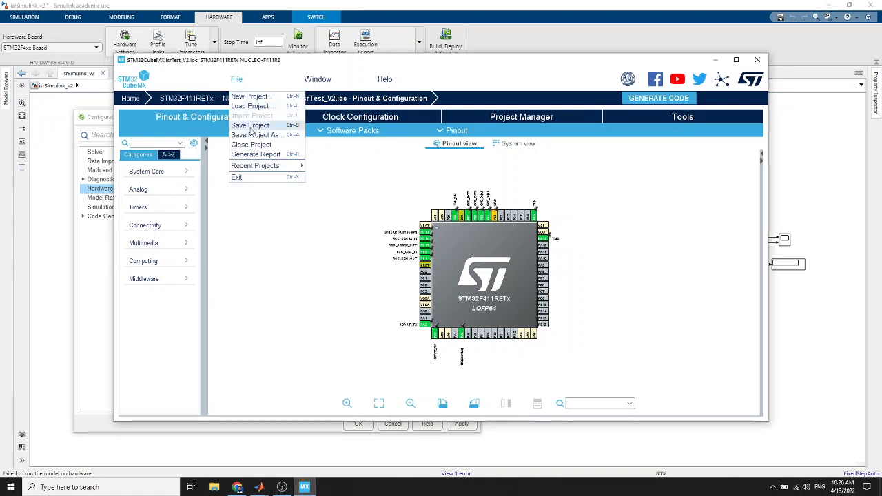
left_click(251, 129)
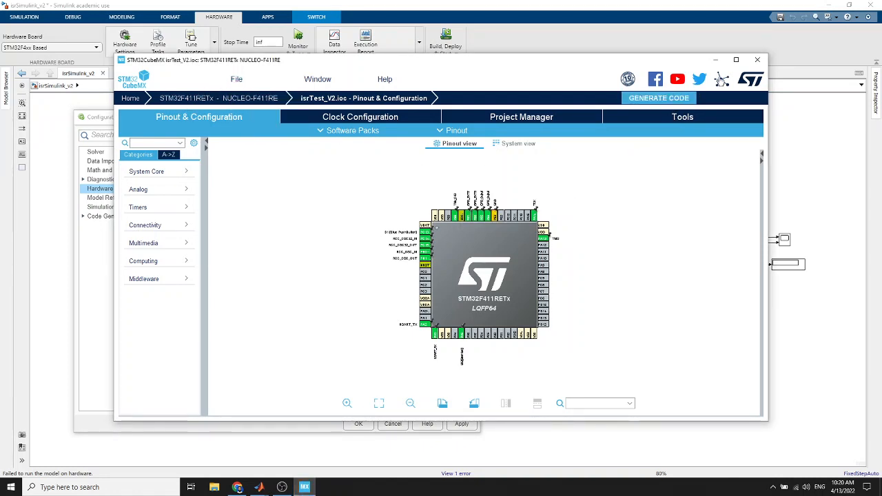
left_click(719, 60)
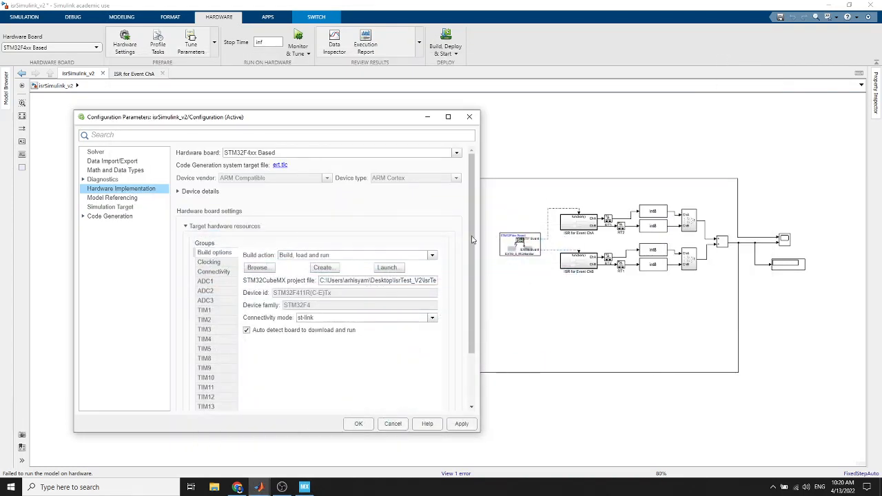
left_click(463, 423)
left_click(360, 425)
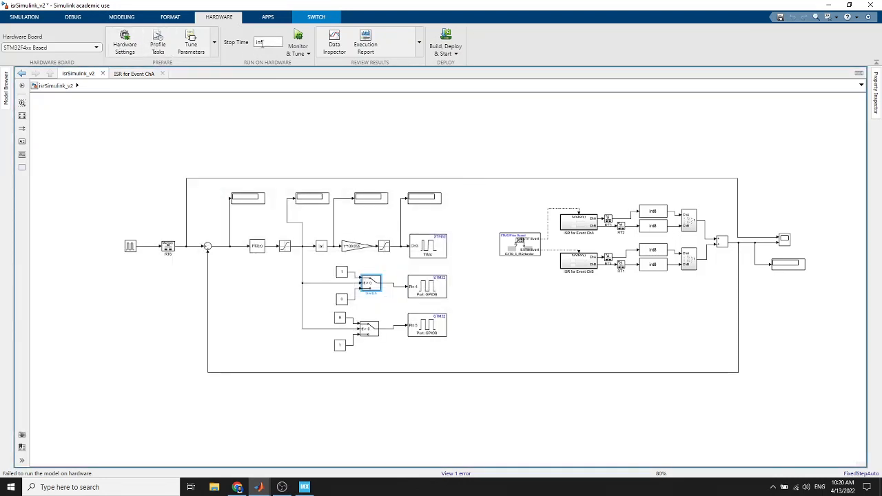
Rebuild and run the model on the board with Monitor & Tune, inspect the build errors, and close the diagnostics.
left_click(300, 34)
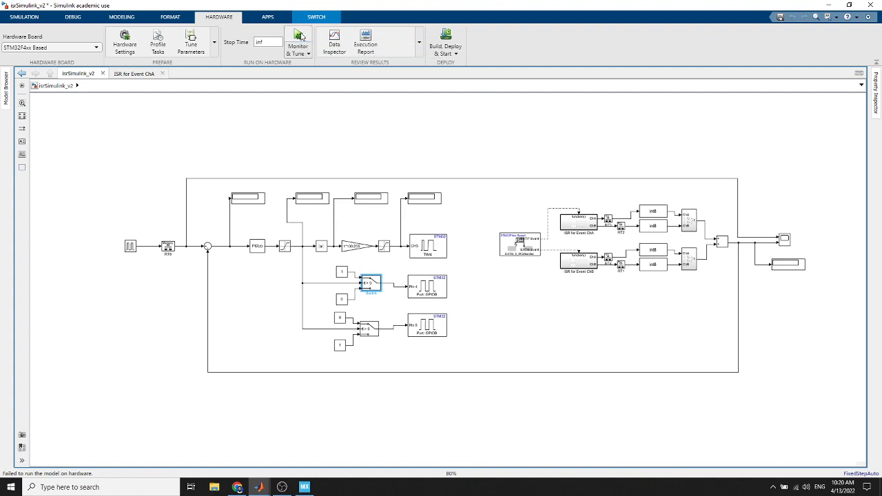
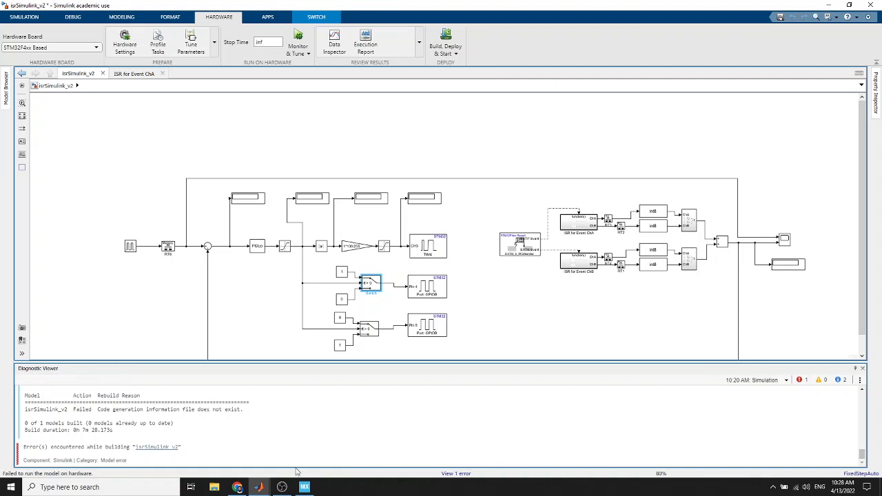
left_click(209, 446)
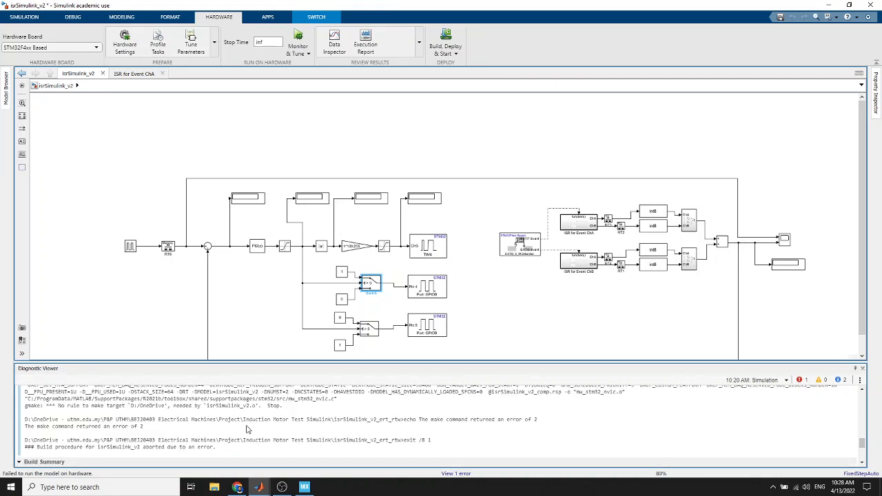
left_click(862, 368)
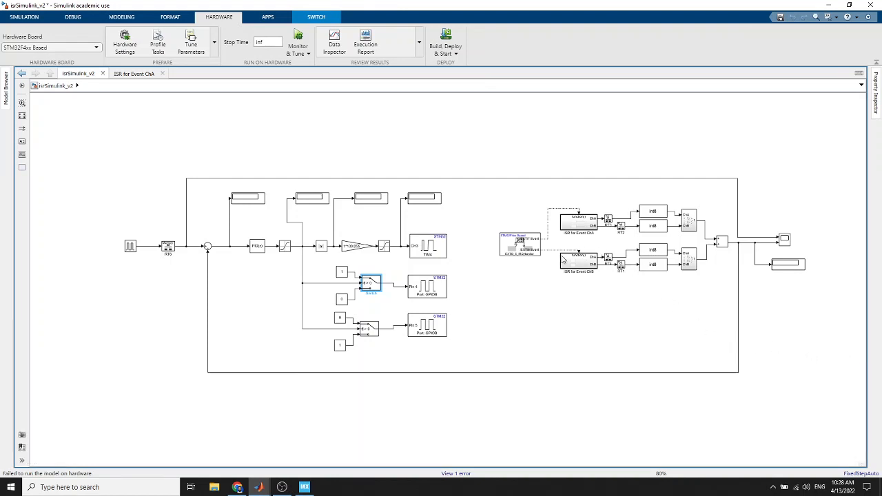
scroll(565, 257, "up", 1)
scroll(541, 270, "down", 1)
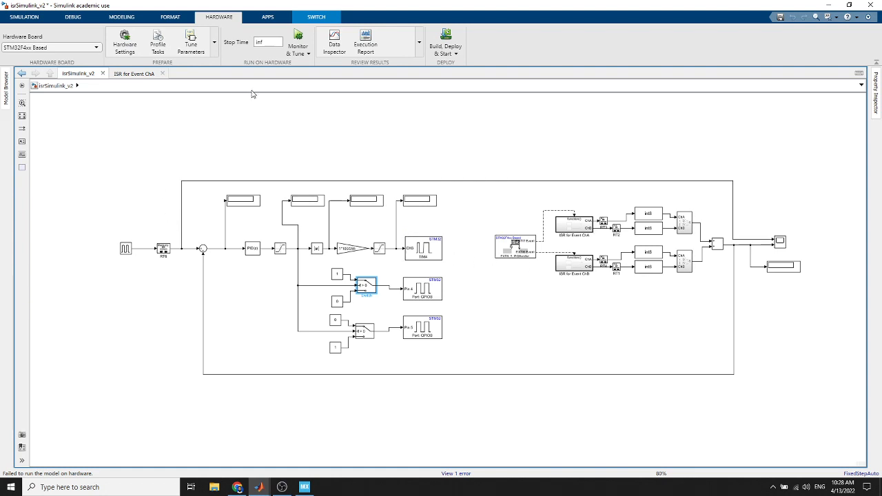
Switch to STM32CubeMX and review the isrTest_V2 project's clock configuration, project settings, power tools and pinout.
left_click(304, 487)
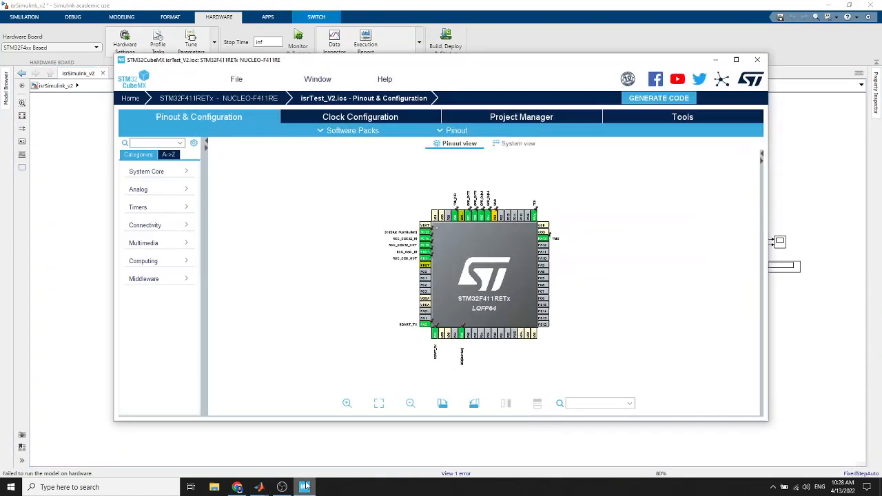
left_click(361, 117)
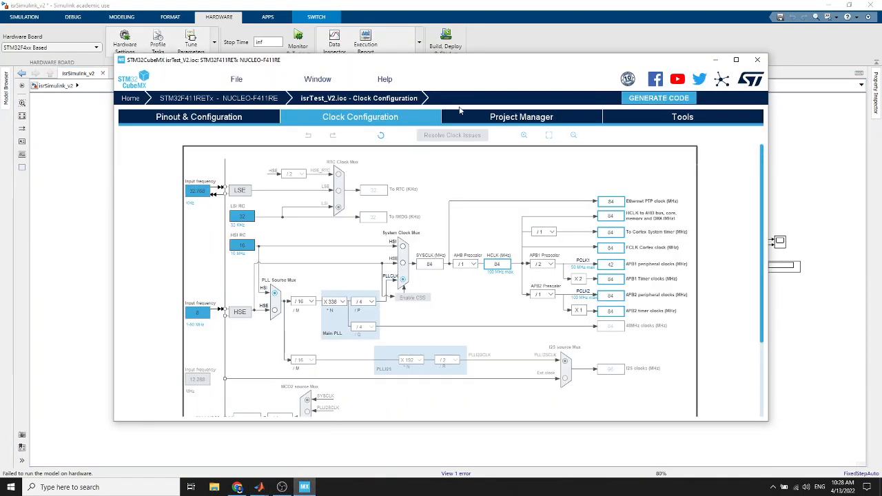
left_click(503, 117)
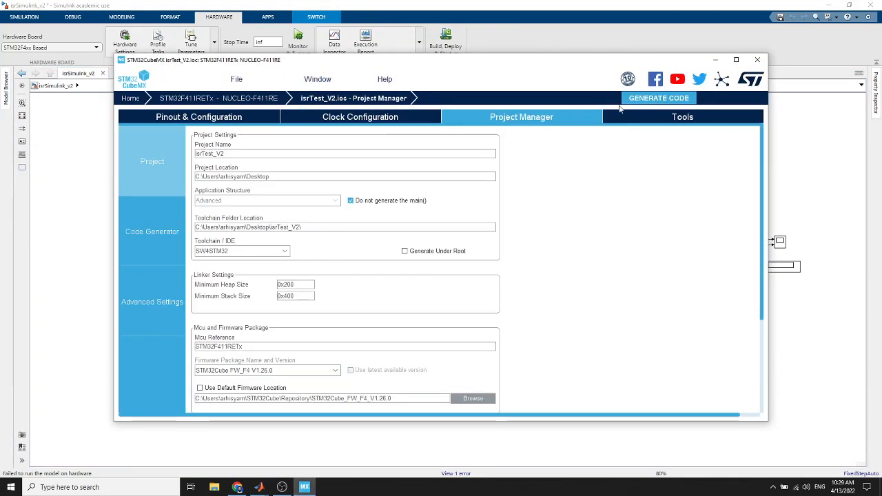
left_click(670, 118)
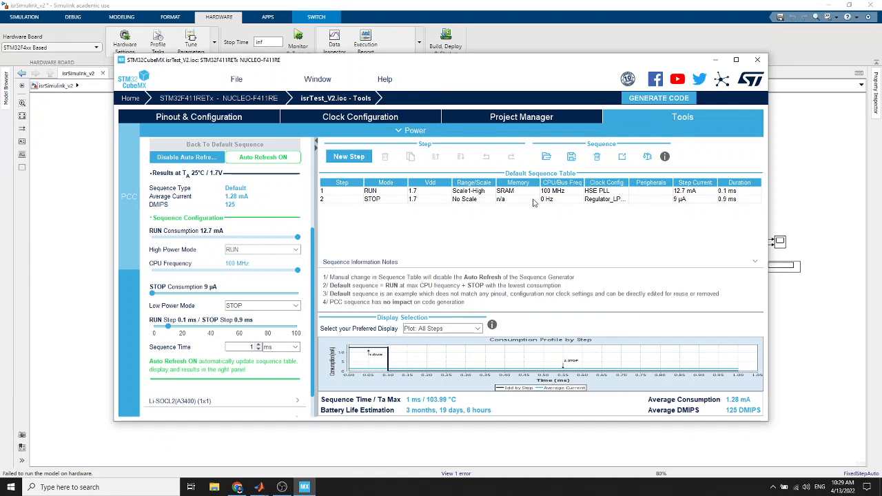
left_click(503, 121)
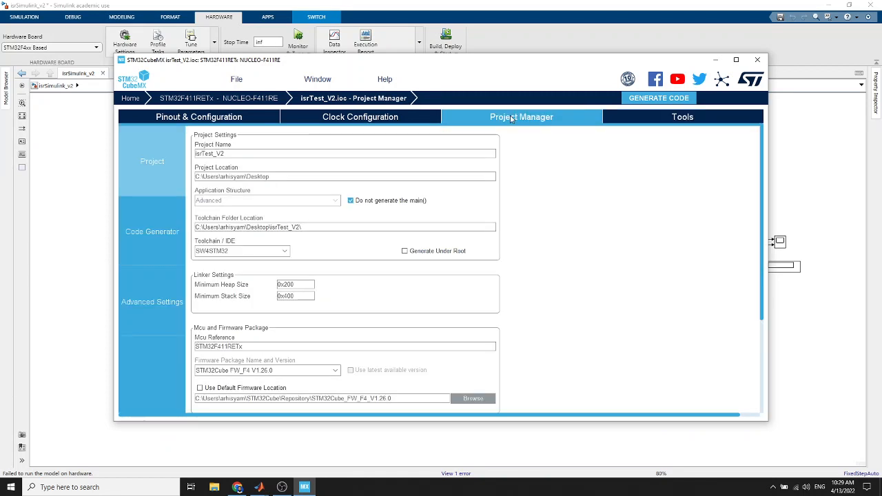
left_click(381, 123)
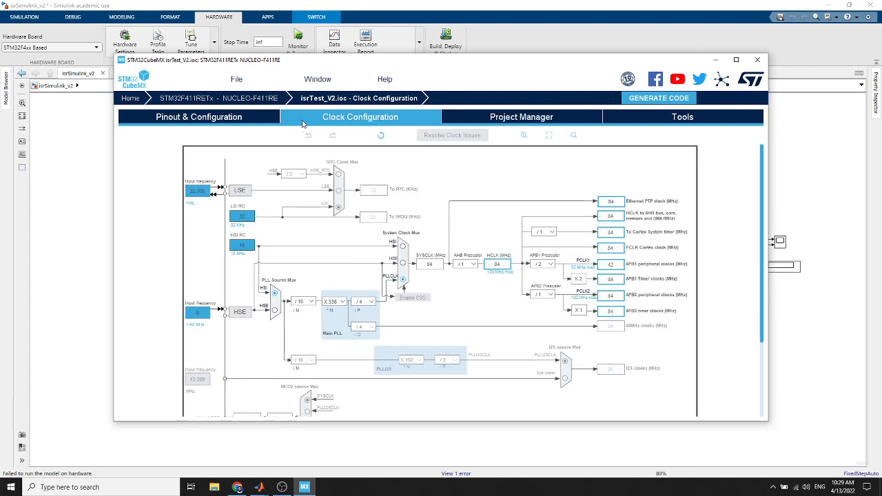
left_click(236, 118)
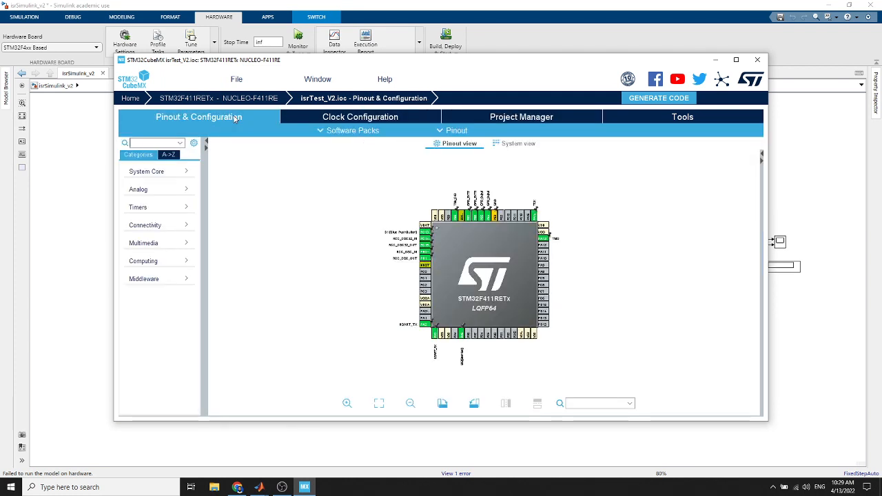
Save the isrTest_V2 project in STM32CubeMX and return to the Simulink model.
left_click(237, 79)
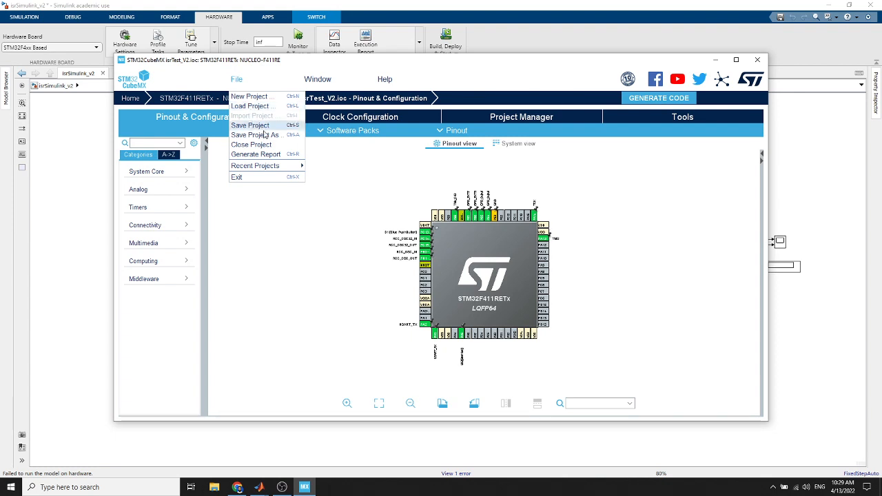
left_click(254, 125)
left_click(716, 61)
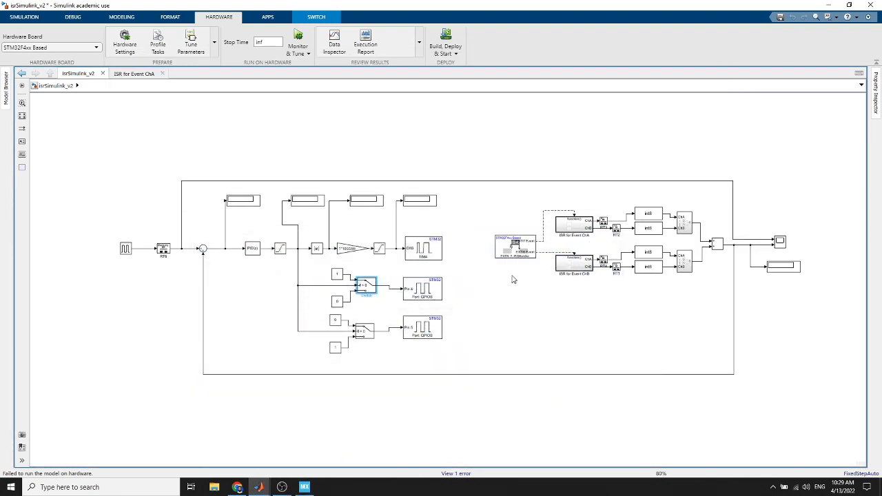
Review the Hardware Interrupt block's interrupt group, interrupt name and selected EXTI events.
scroll(514, 264, "up", 3)
double_click(519, 243)
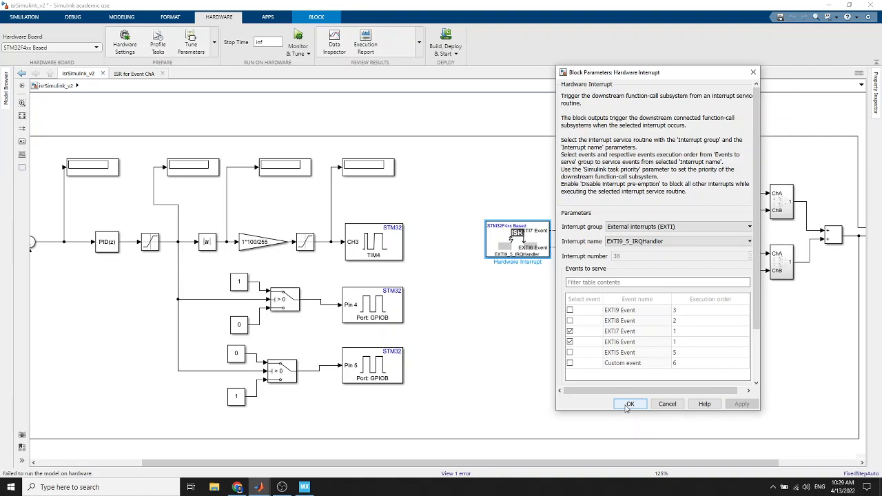
left_click(629, 404)
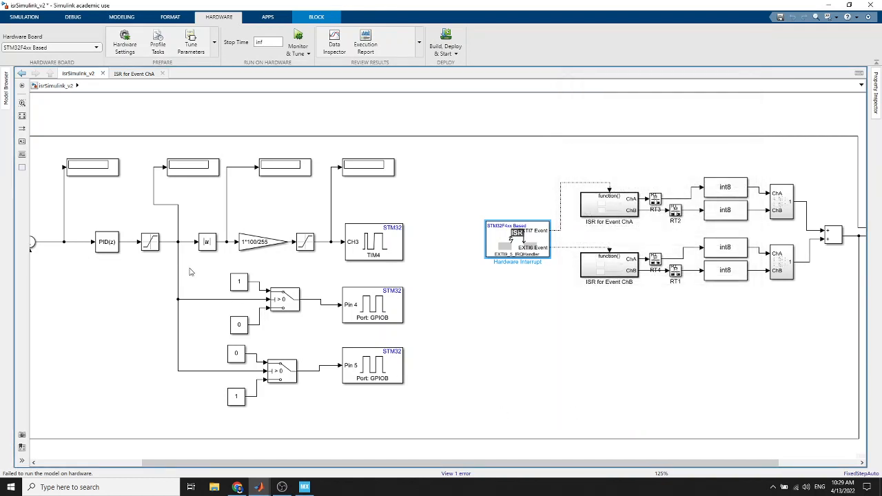
scroll(130, 199, "down", 1)
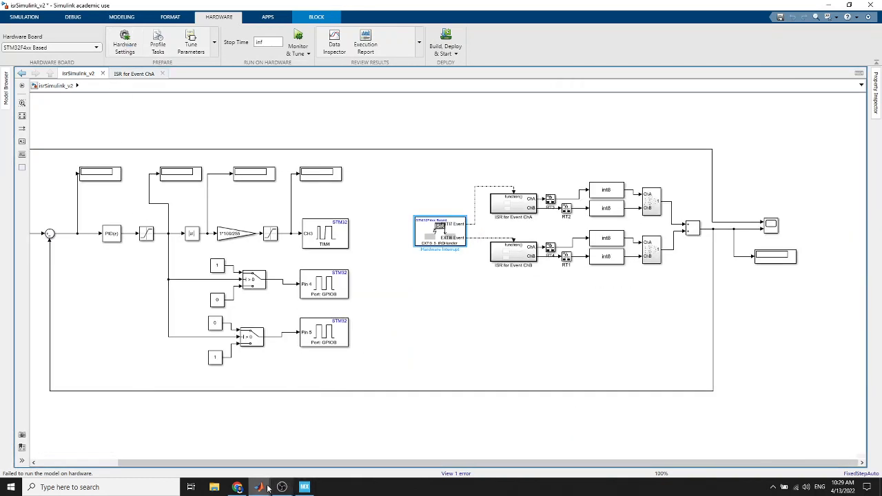
Review the PWM Output block's timer module, duty cycle unit and enabled channels, and close its parameters without changes.
mouse_move(268, 488)
left_click(374, 446)
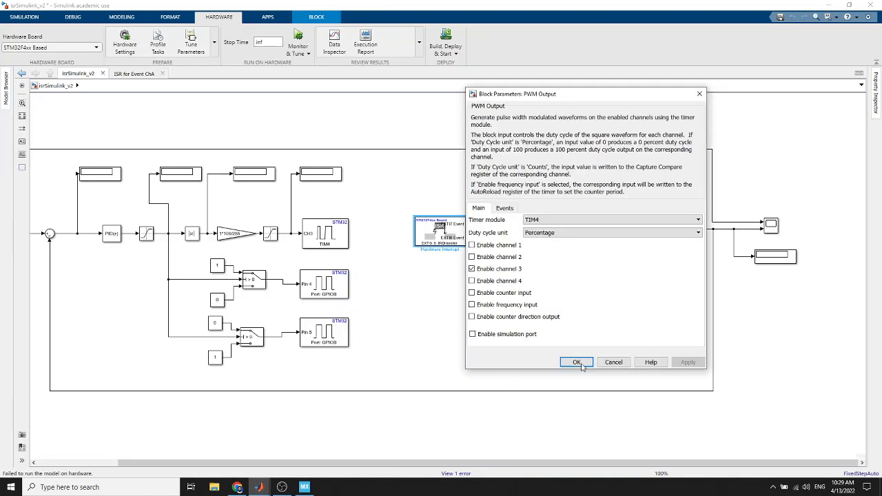
left_click(617, 365)
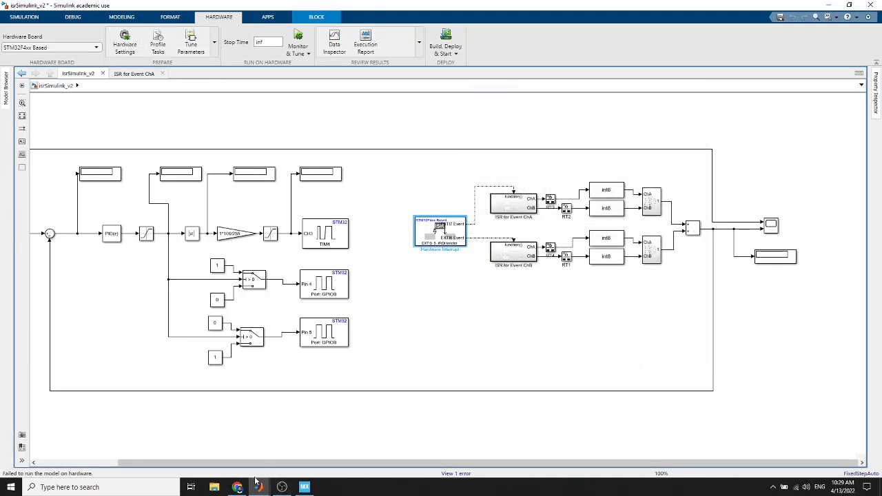
mouse_move(258, 488)
left_click(296, 457)
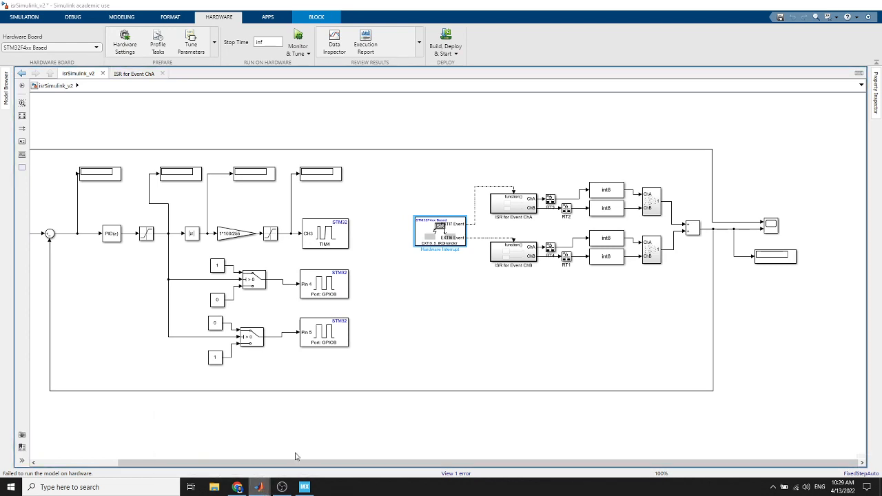
Review the hardware board settings for build options, clocking, connectivity and external mode, and close the configuration parameters without changes.
left_click(124, 45)
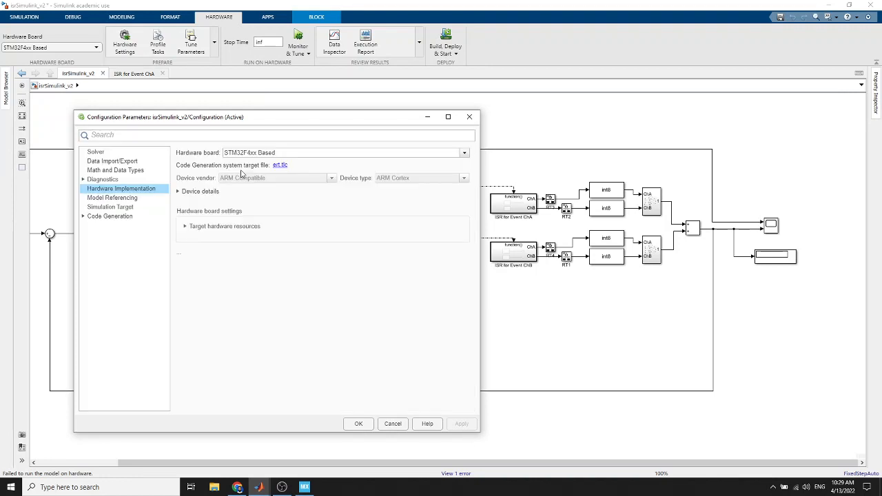
left_click(185, 227)
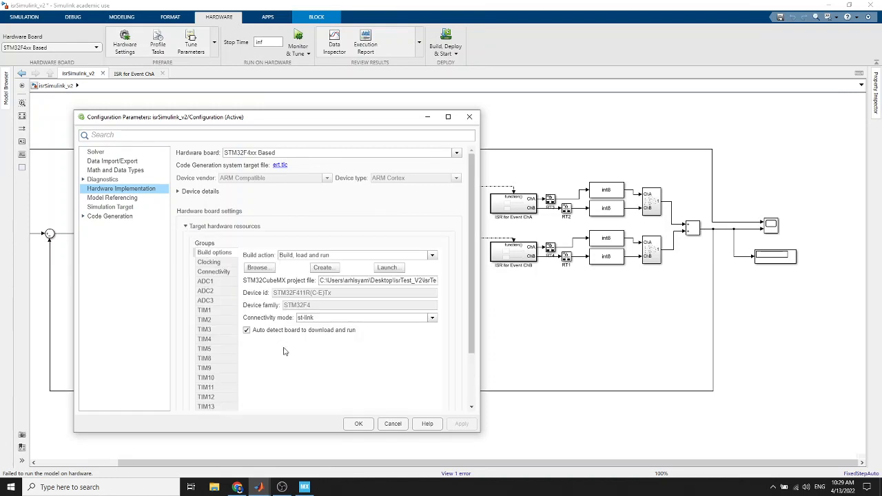
scroll(285, 352, "down", 3)
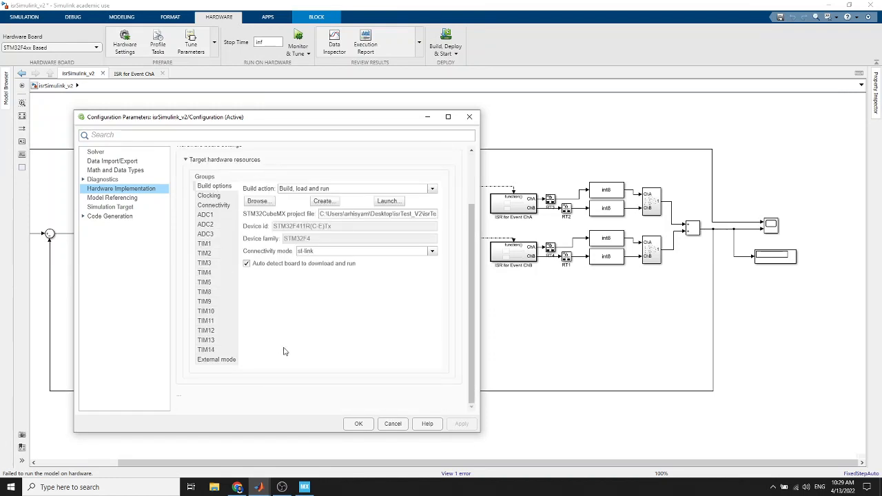
left_click(218, 360)
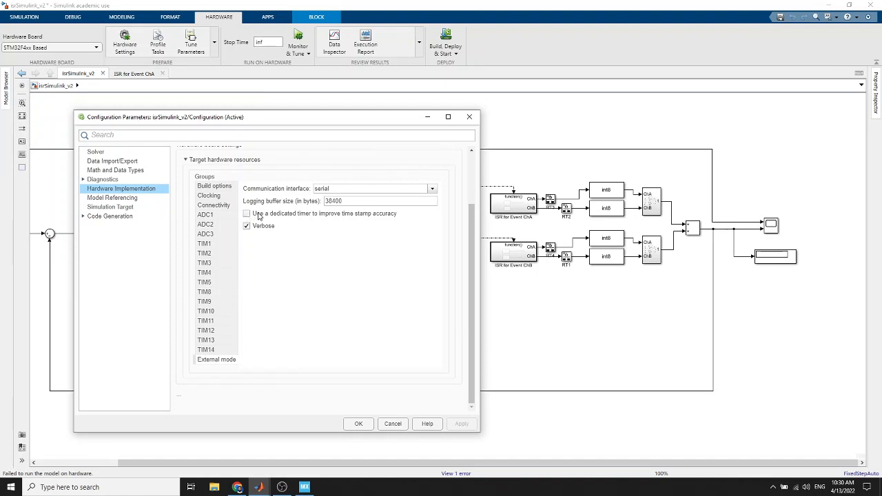
left_click(212, 188)
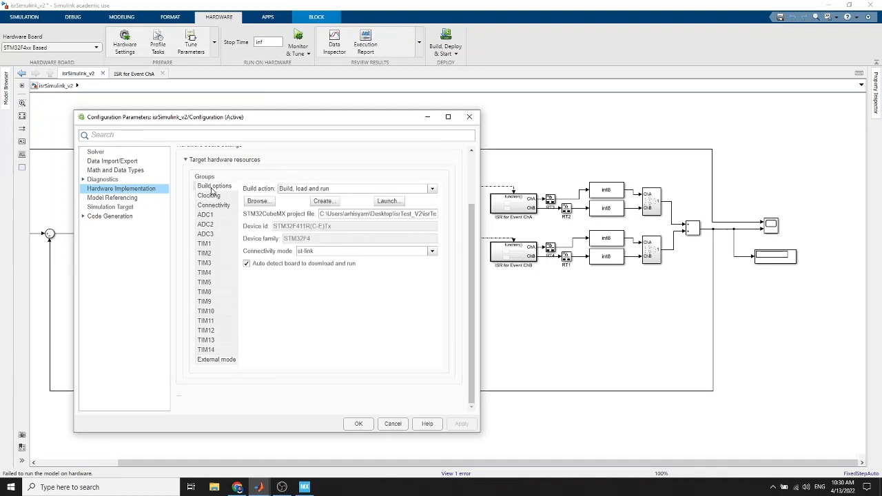
left_click(211, 196)
left_click(214, 206)
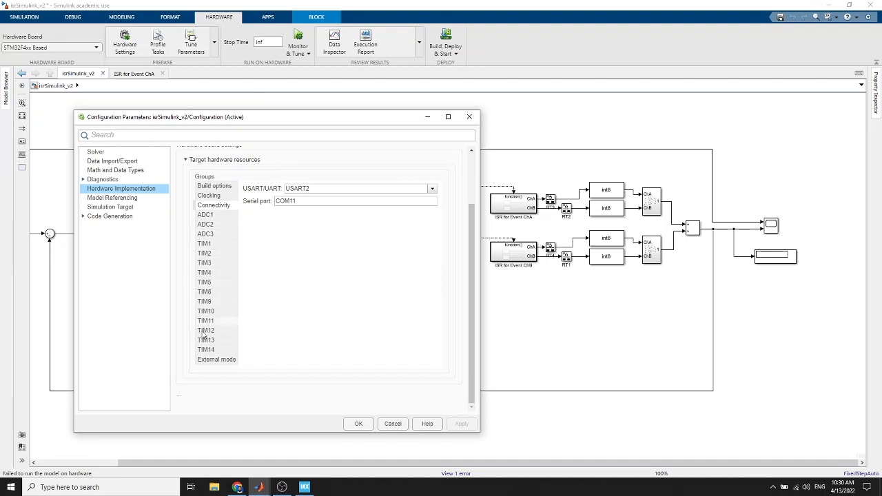
left_click(207, 360)
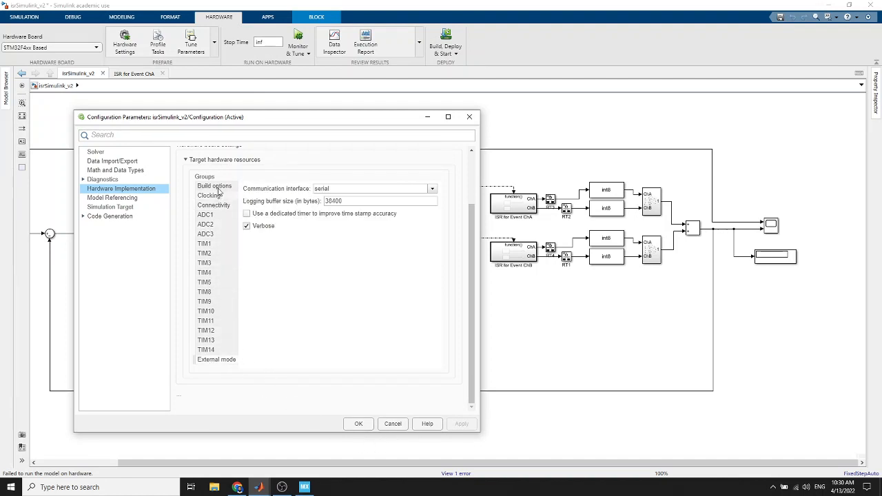
scroll(216, 220, "up", 3)
left_click(209, 255)
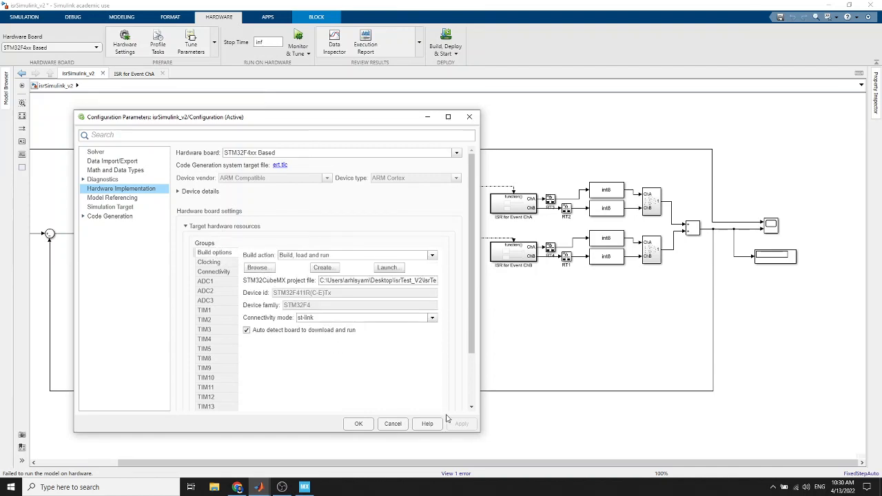
left_click(360, 424)
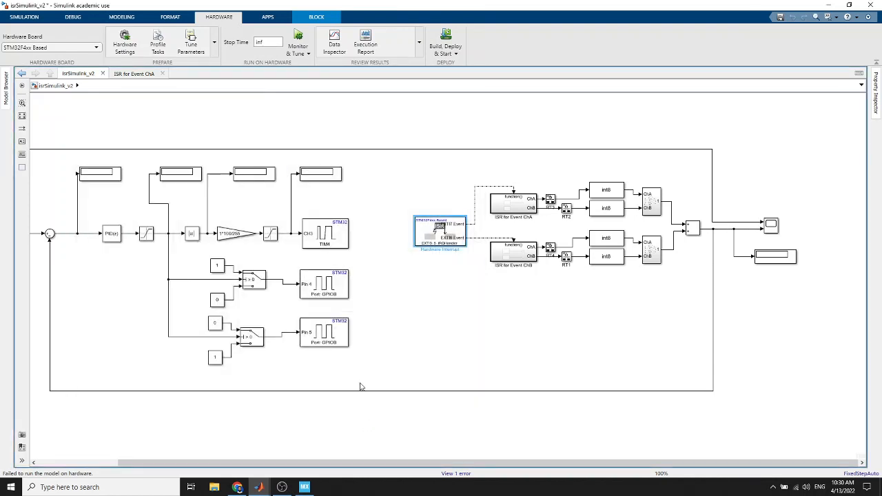
Retry Monitor & Tune on the board, checking the build diagnostics, and save the isrSimulink_v2 model.
left_click(300, 40)
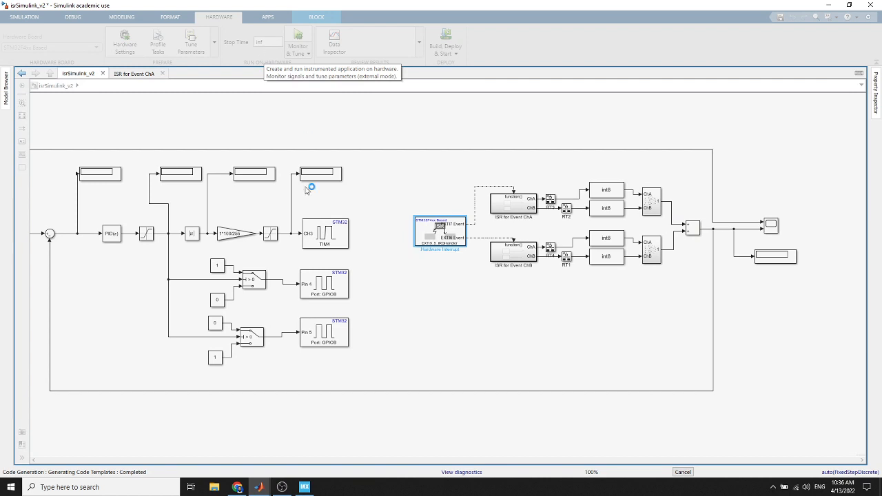
left_click(459, 474)
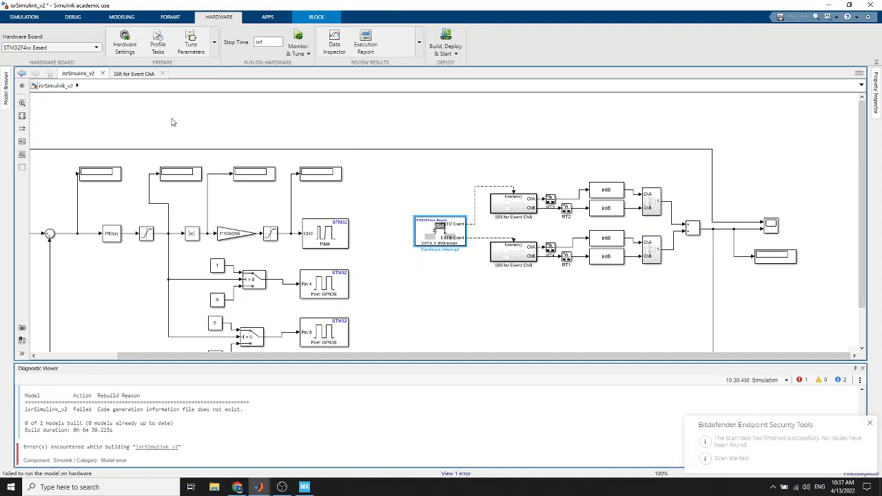
left_click(27, 19)
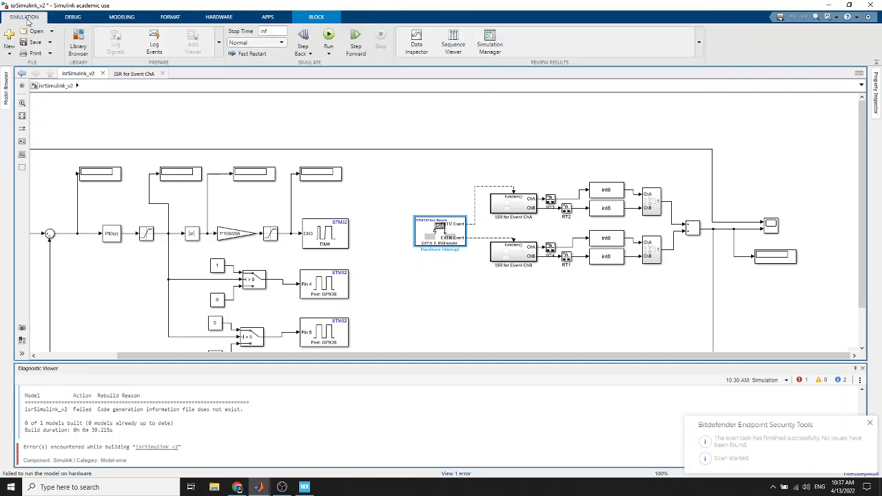
left_click(35, 43)
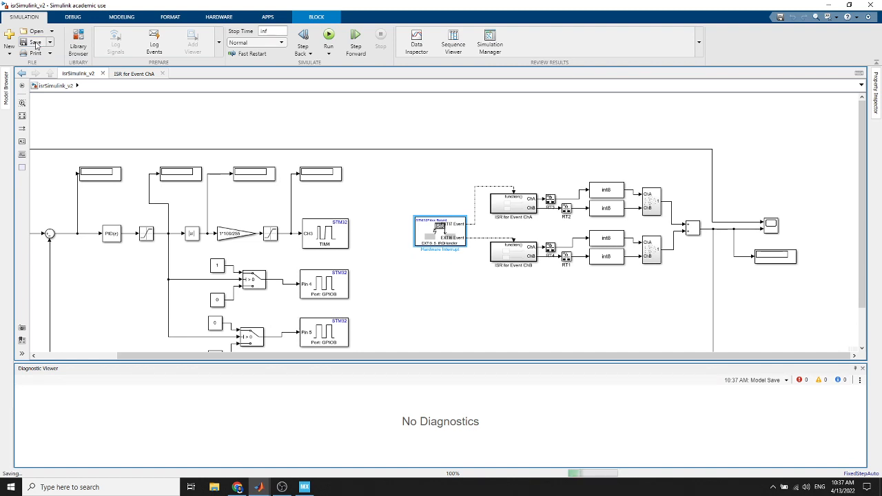
Check the STLink virtual COM port number under Ports in Device Manager, and close Device Manager.
right_click(11, 487)
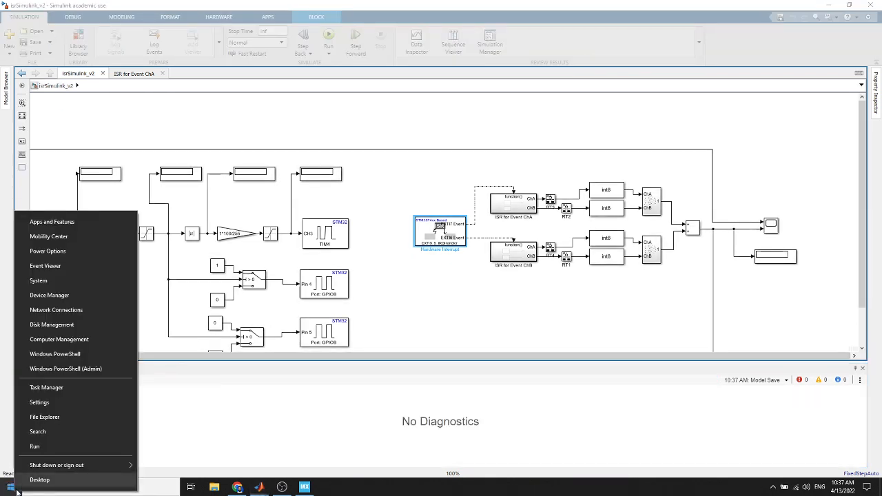
left_click(71, 298)
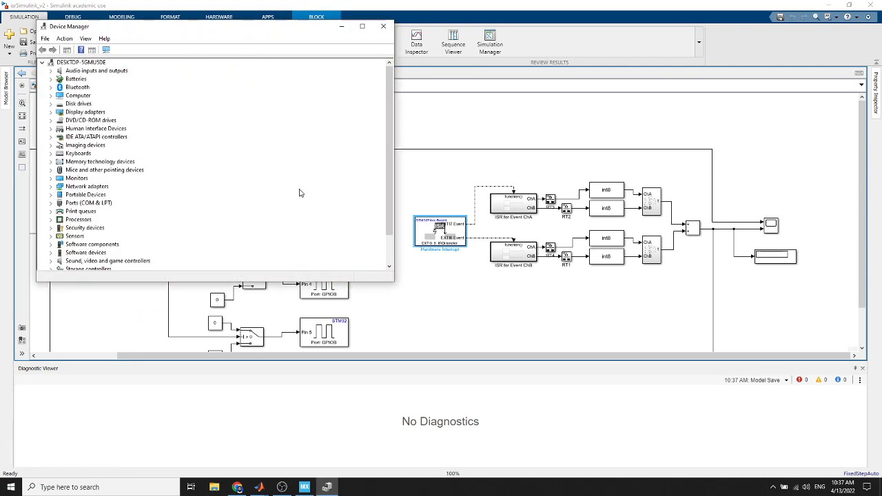
left_click(50, 202)
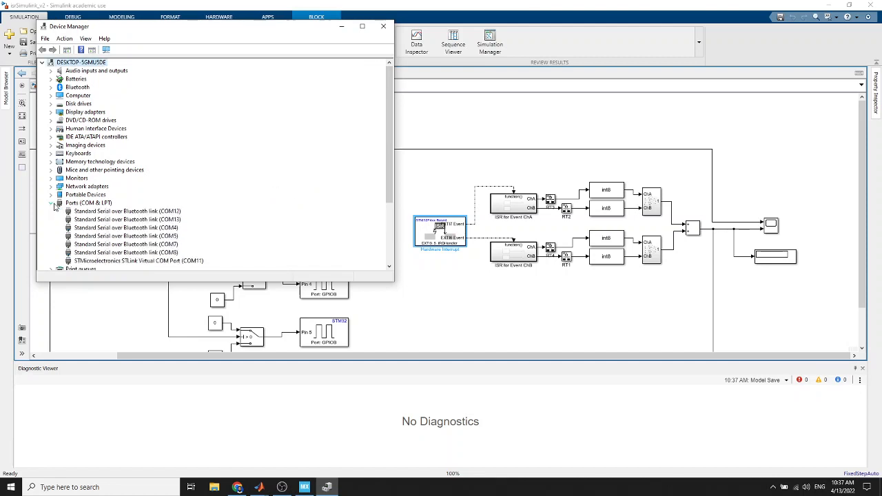
left_click(145, 262)
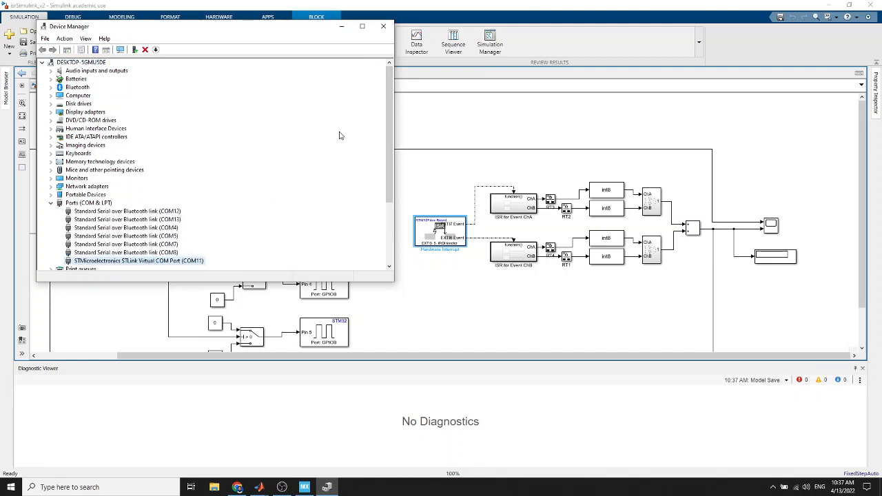
left_click(383, 26)
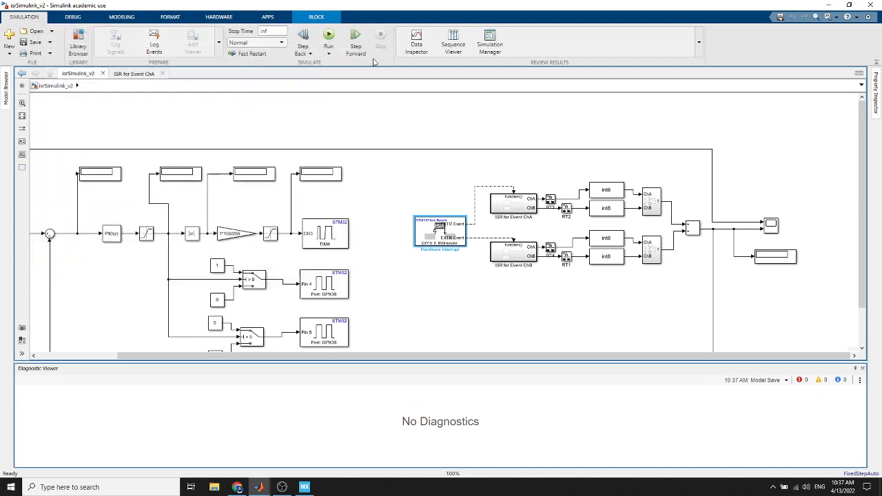
Launch the linked STM32CubeMX project from the build options in the model's target hardware resources.
left_click(226, 21)
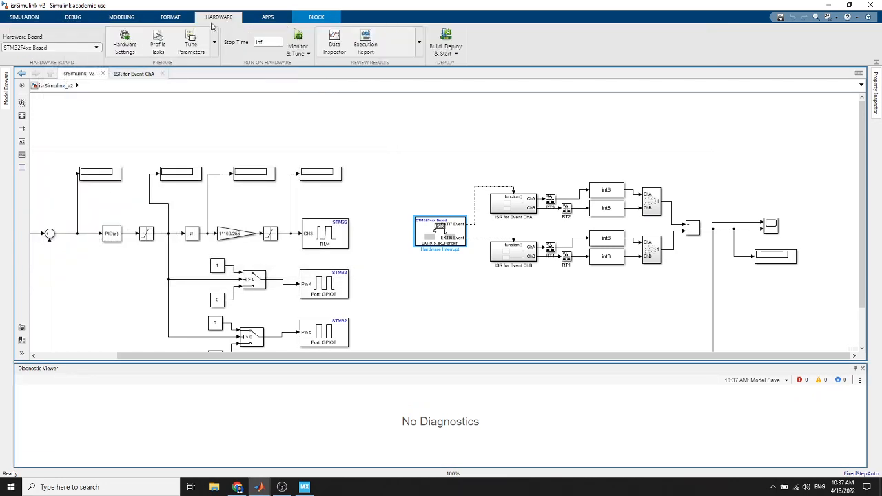
left_click(123, 40)
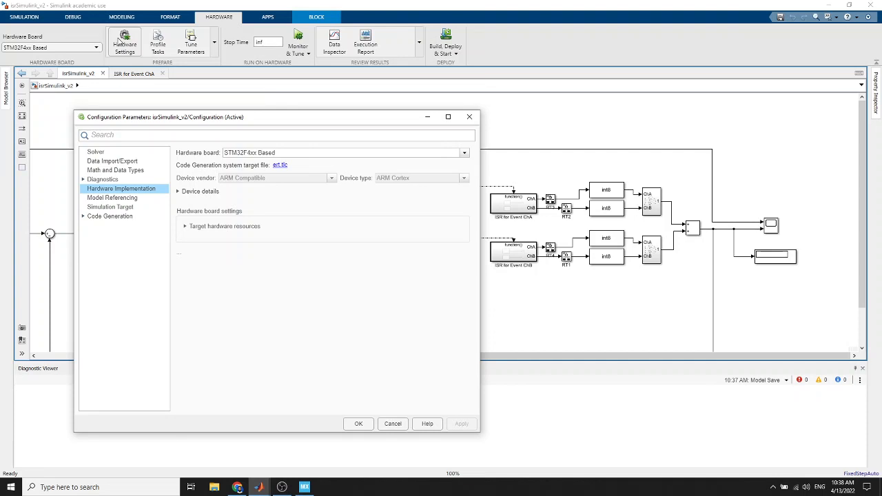
left_click(185, 227)
scroll(263, 352, "down", 3)
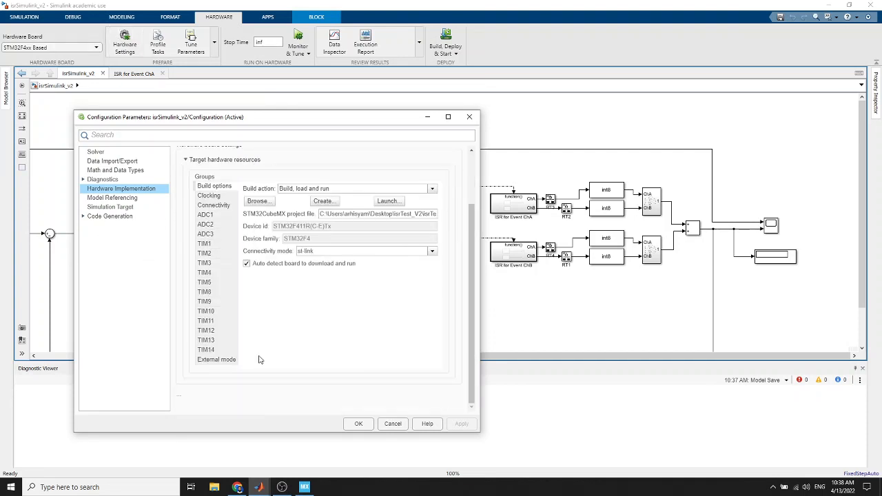
left_click(379, 205)
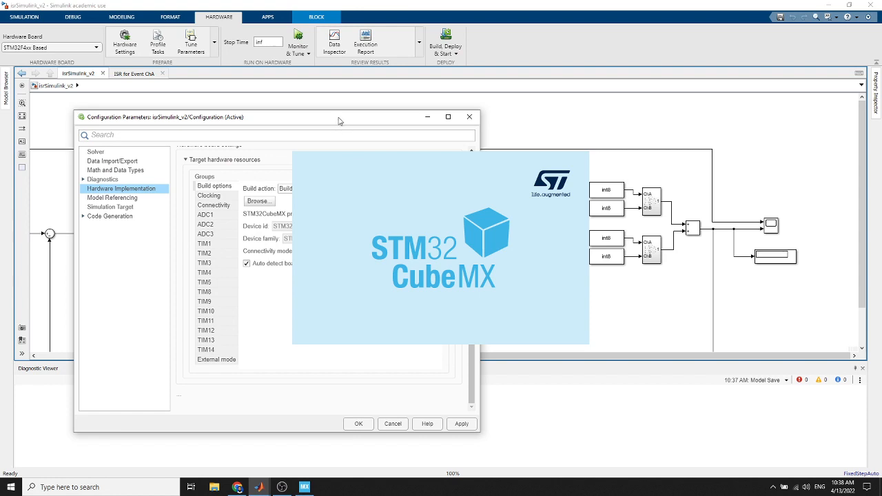
Review the external mode settings, apply and close the configuration parameters, and close the Diagnostic Viewer.
left_click(216, 360)
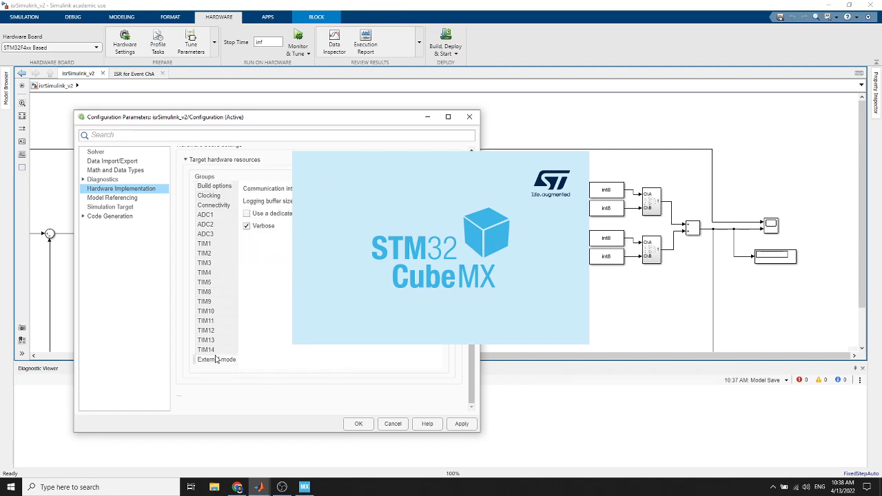
left_click_drag(286, 117, 230, 73)
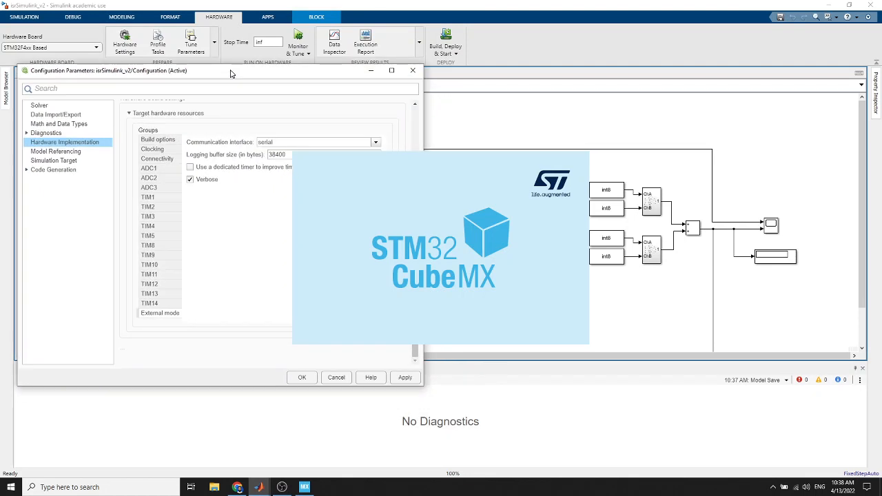
left_click(404, 378)
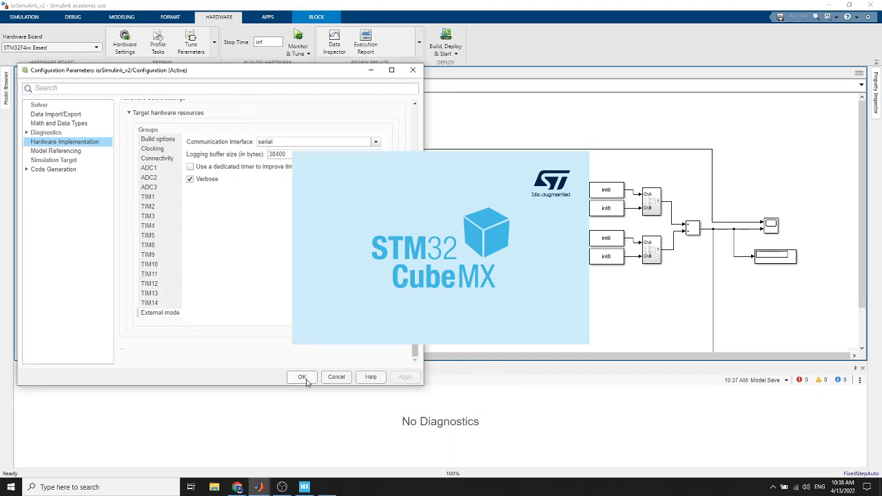
left_click(303, 378)
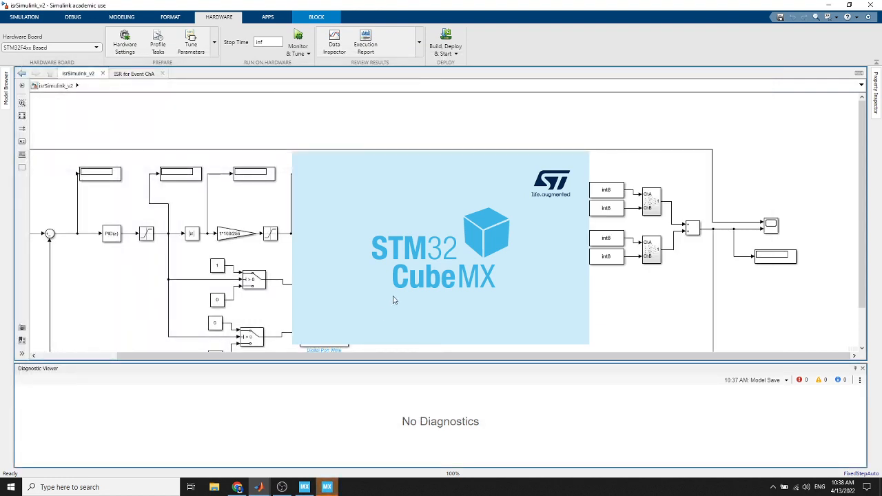
left_click(862, 370)
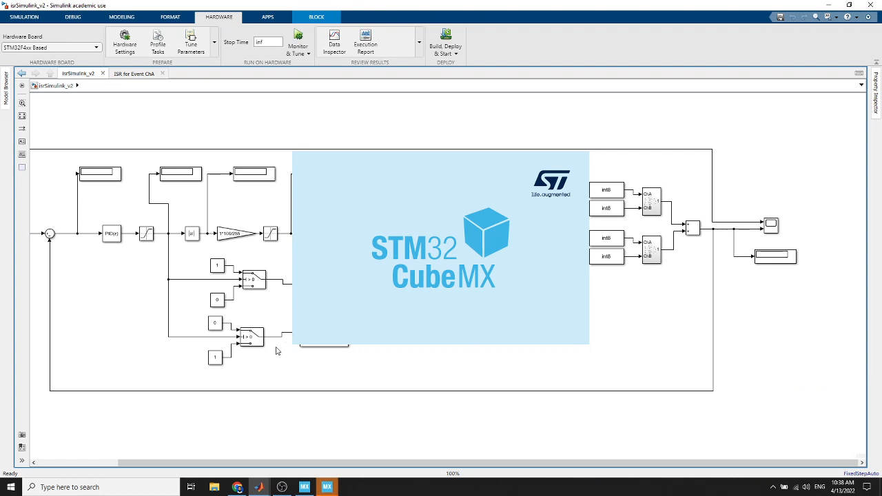
Switch to STM32CubeMX, review the isrTest_V2 pinout, power tools, project settings and advanced settings, and return to the Simulink model.
scroll(265, 341, "down", 3)
scroll(55, 248, "up", 2)
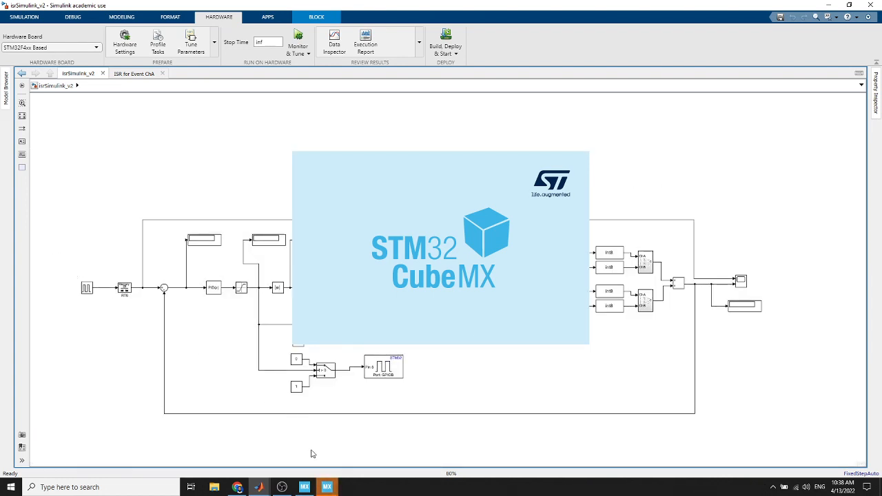
left_click(304, 487)
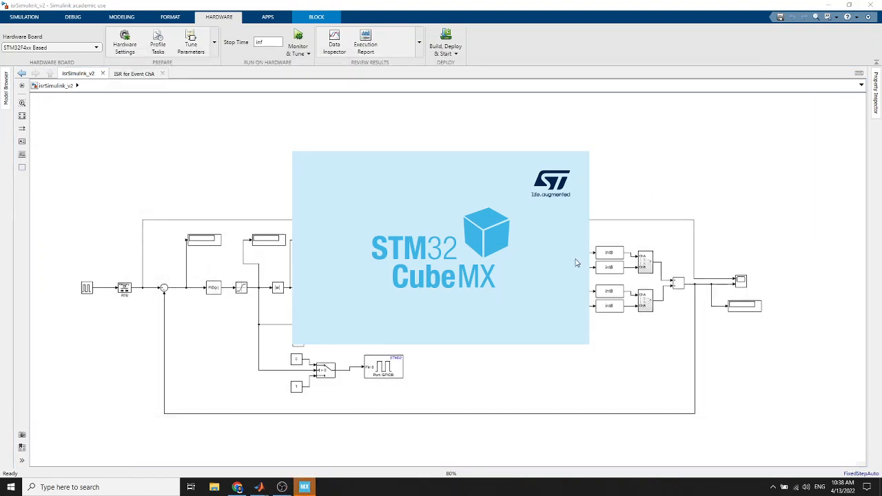
left_click(306, 488)
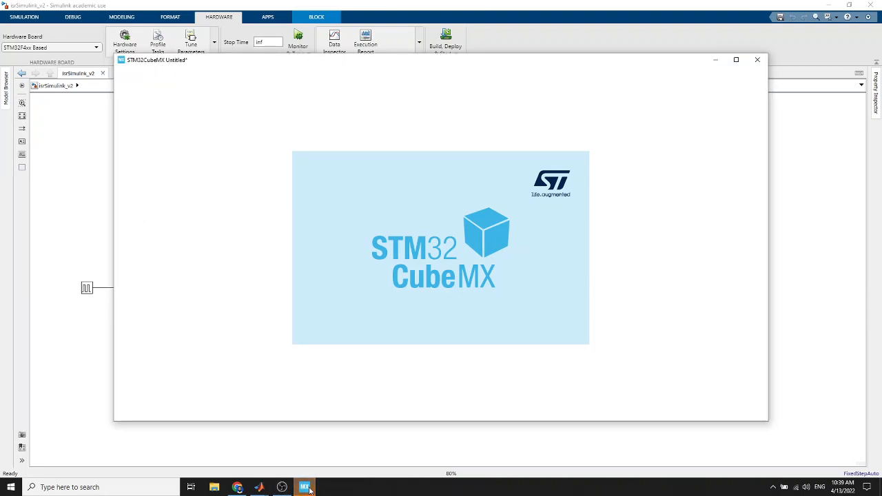
left_click(308, 488)
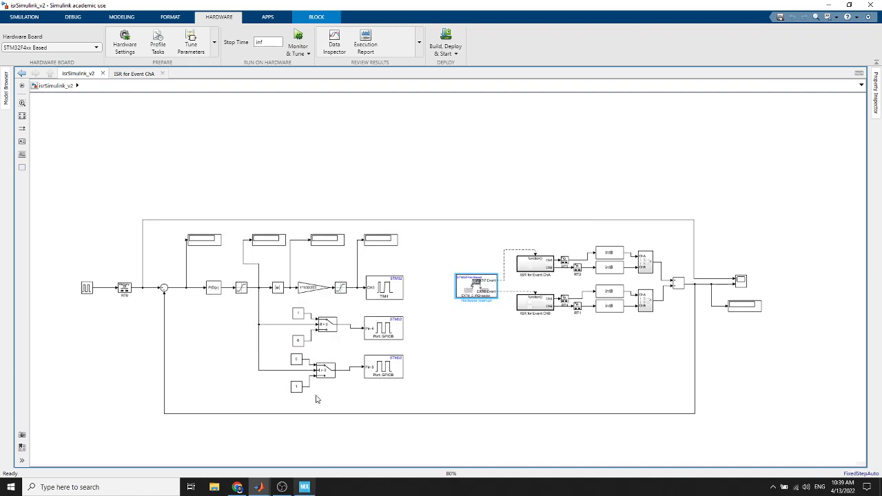
left_click(308, 488)
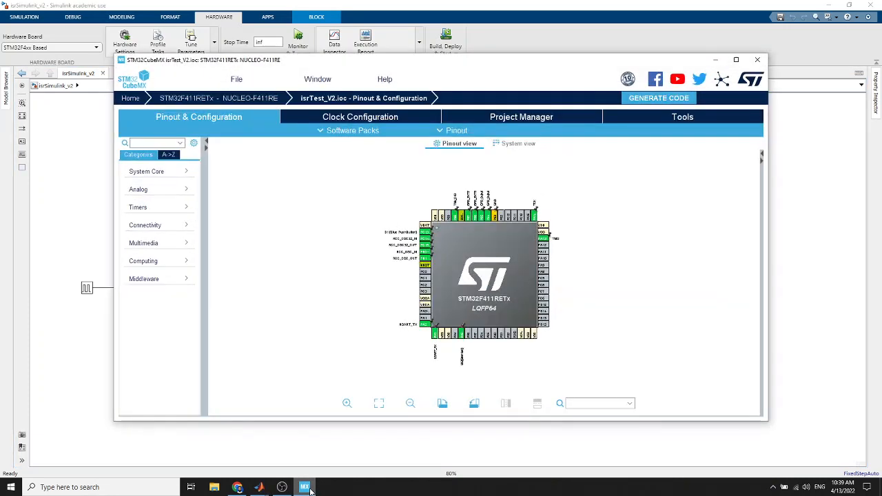
left_click(693, 116)
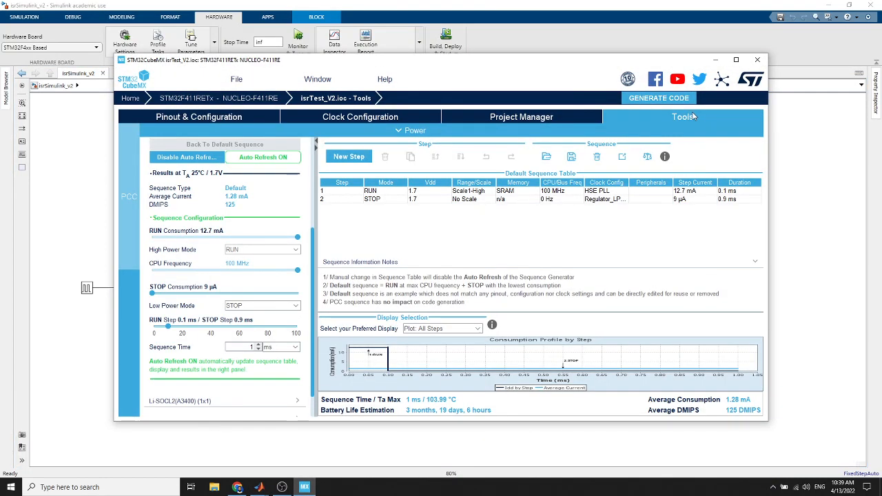
left_click(560, 119)
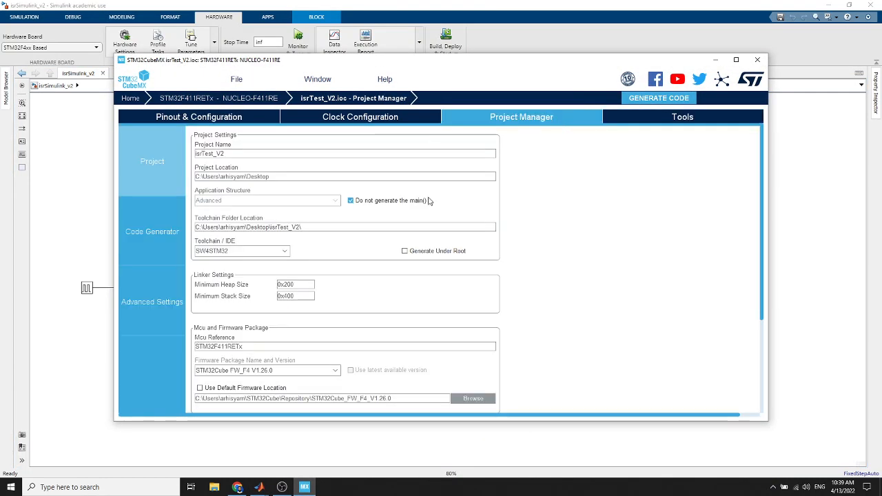
left_click(153, 305)
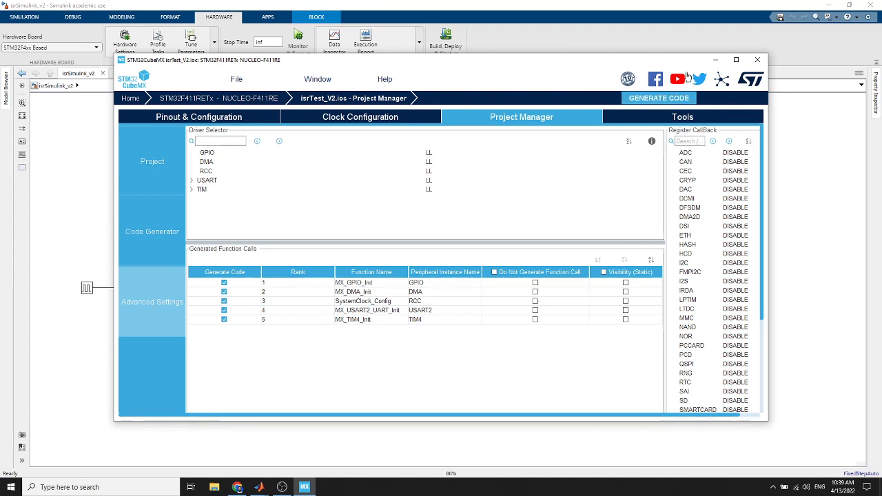
left_click(716, 60)
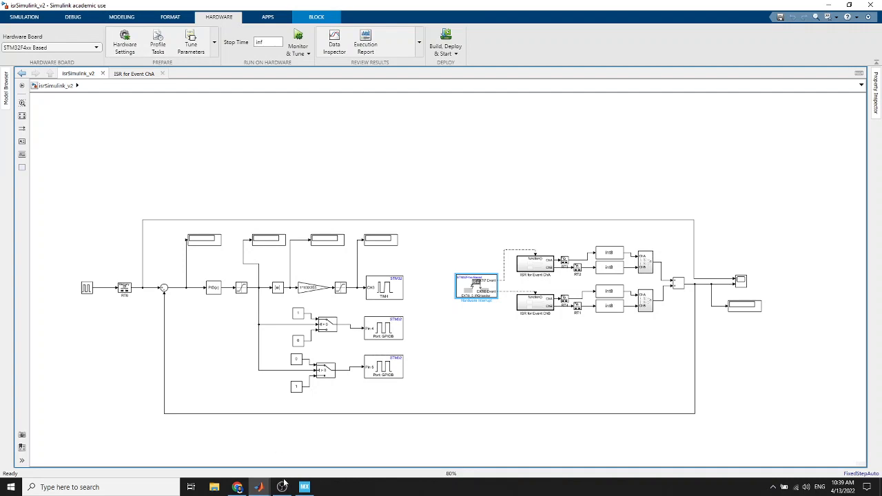
Rebuild and run the model on the board with Monitor & Tune, and close the Chrome window during the build.
left_click(366, 181)
scroll(303, 384, "down", 2)
scroll(237, 427, "up", 3)
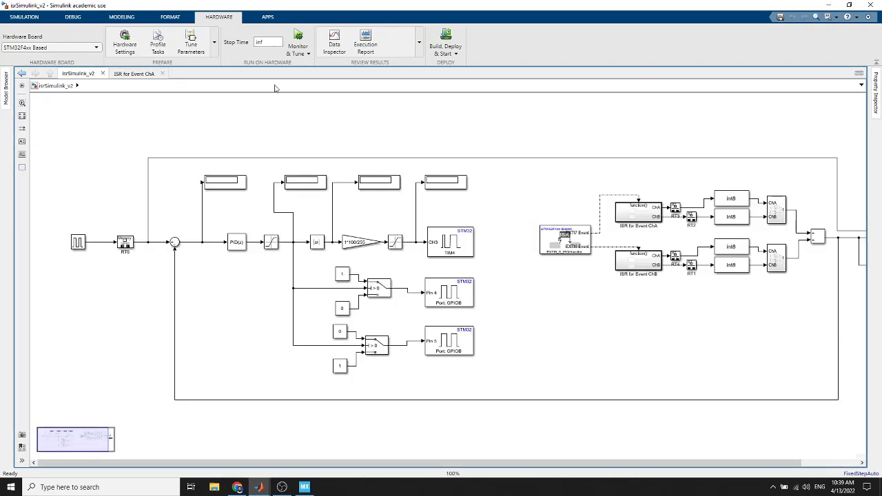
left_click(300, 38)
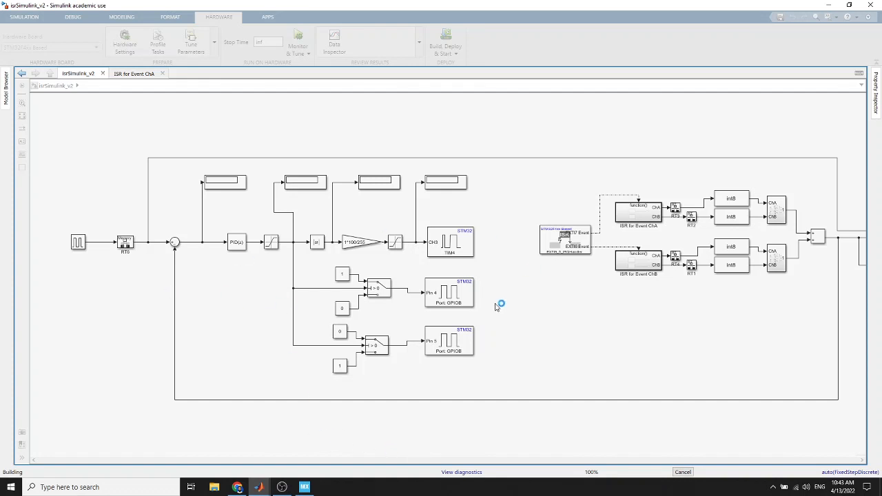
left_click(237, 487)
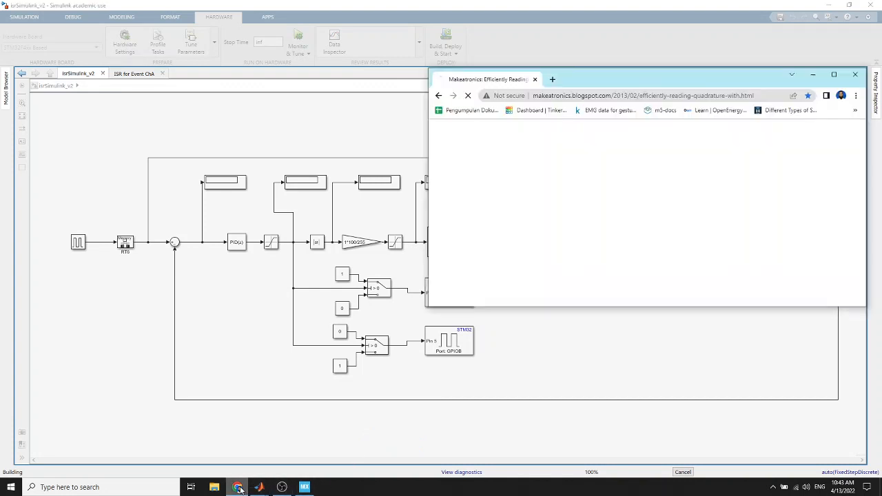
left_click(856, 75)
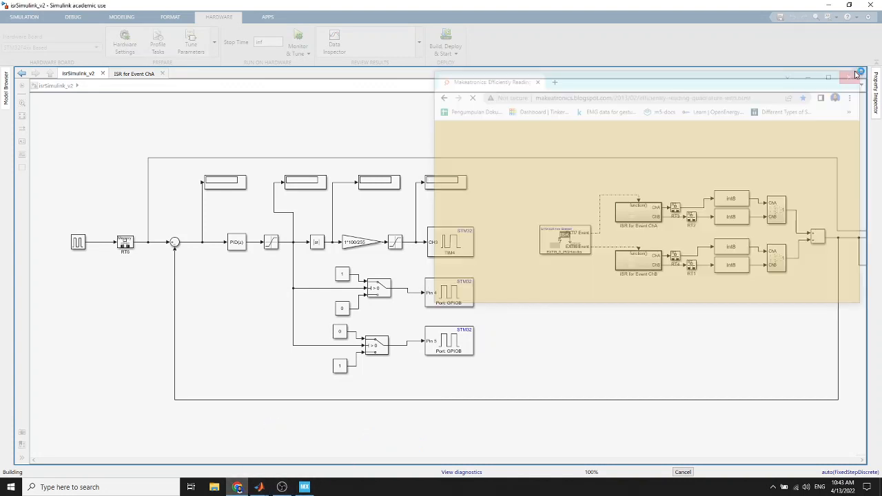